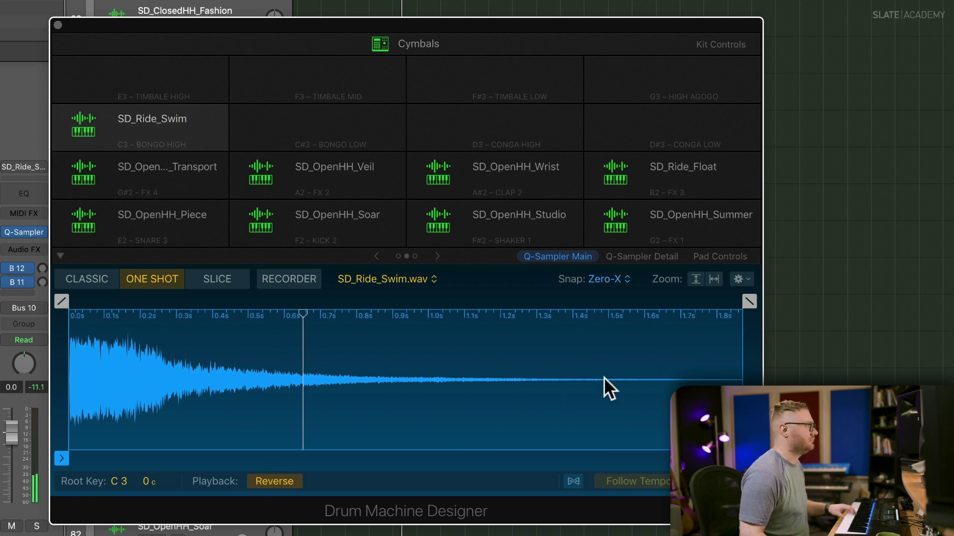
# - Trim the SD_Ride_Swim sample to end at 0.802 s and fade it out across its full length
pyautogui.moveTo(742, 445); pyautogui.dragTo(355, 445)
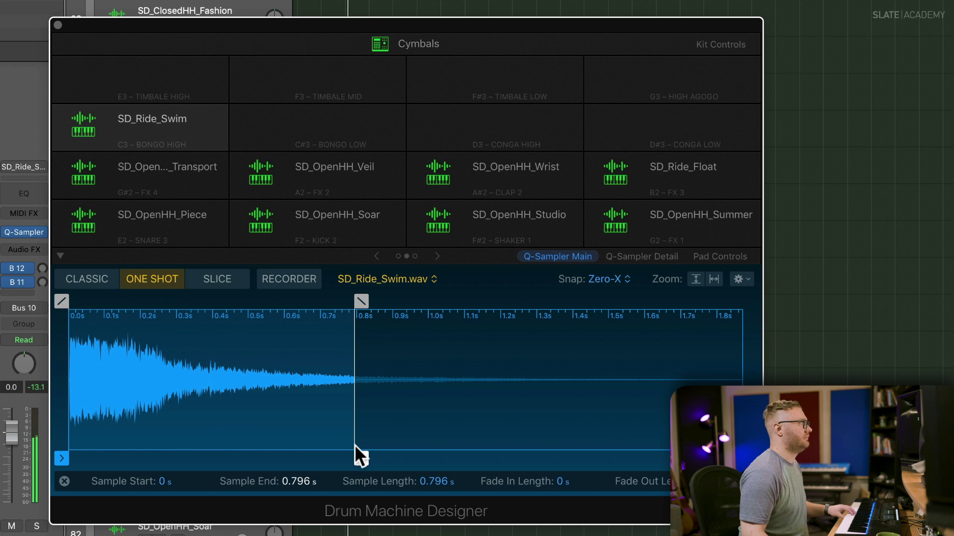
pyautogui.moveTo(355, 458); pyautogui.dragTo(363, 458)
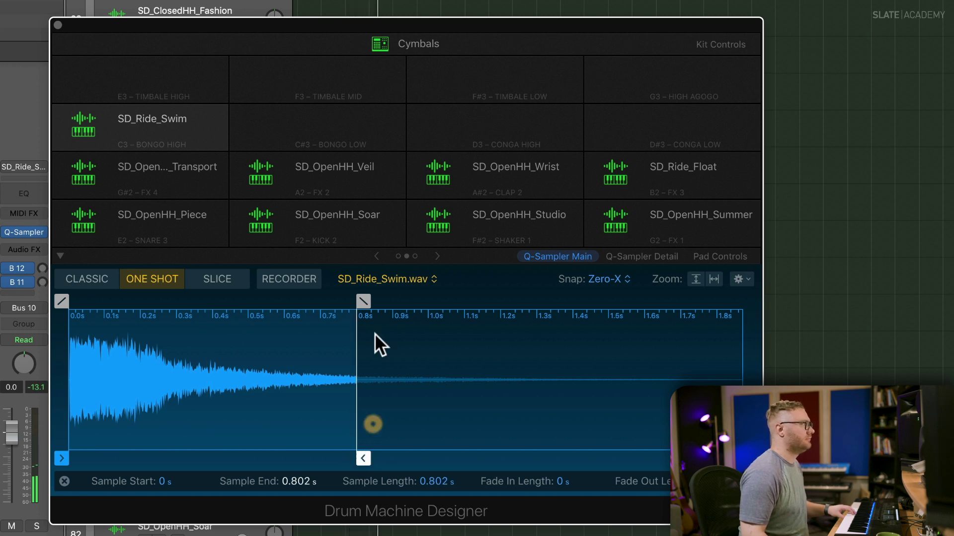
pyautogui.moveTo(333, 309)
pyautogui.mouseDown()
pyautogui.moveTo(34, 339)
pyautogui.moveTo(69, 328)
pyautogui.mouseUp()
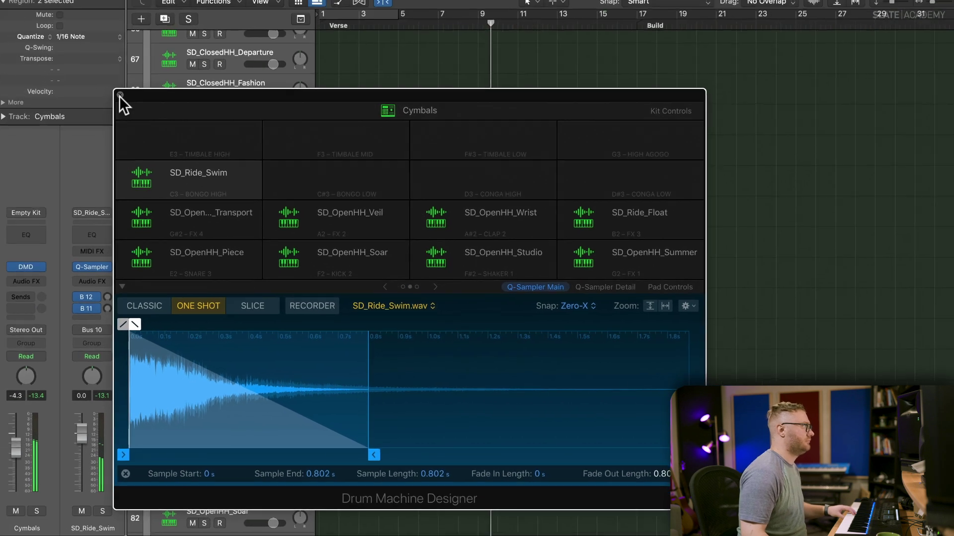
pyautogui.click(120, 95)
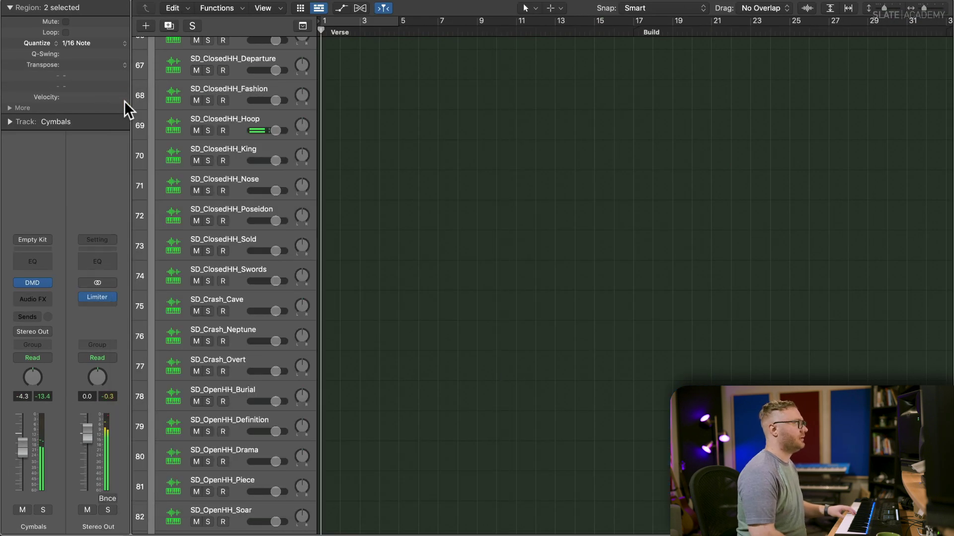
# - Record a two-note ride part on the Cymbals track in the first half of the verse and play it back
pyautogui.scroll(10, 307, 114)
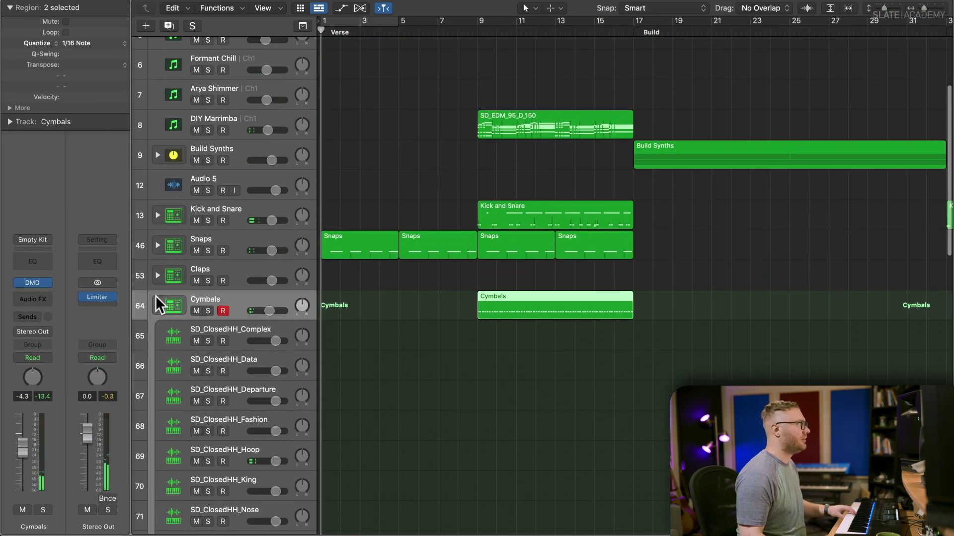
pyautogui.click(156, 301)
pyautogui.press('space')
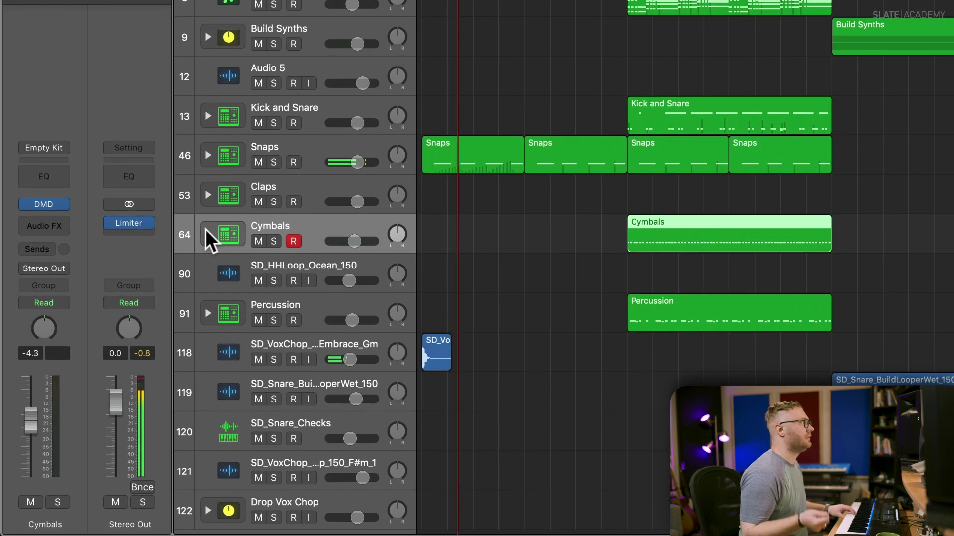
pyautogui.press('r')
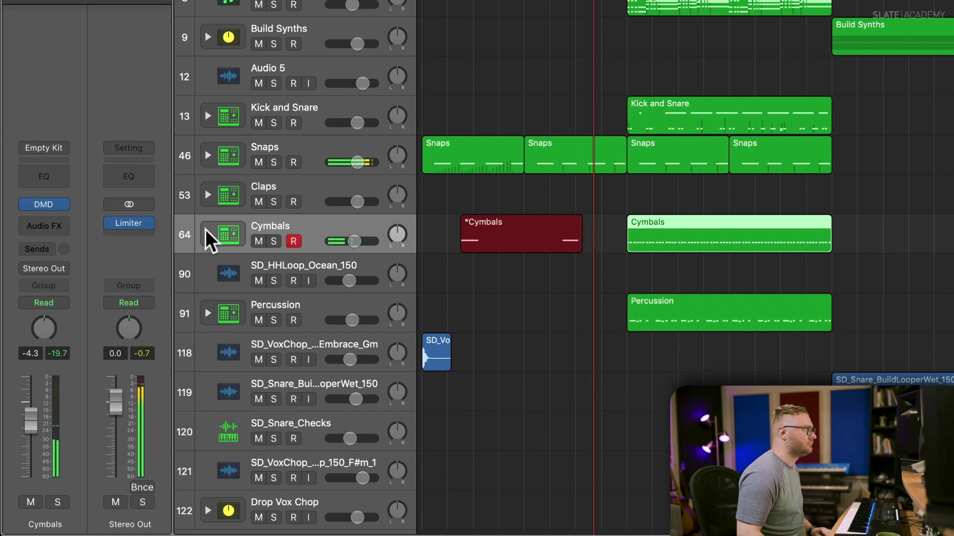
pyautogui.press('space')
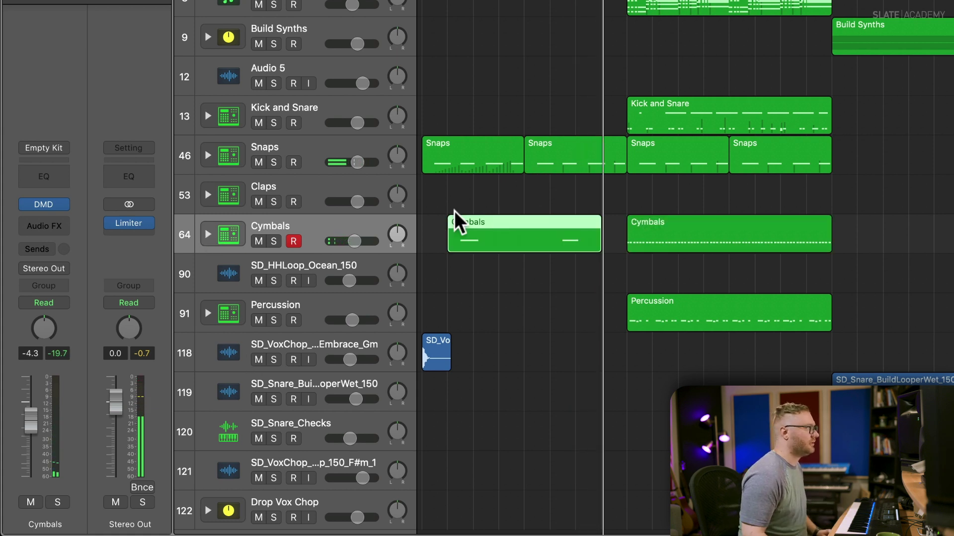
pyautogui.press('space')
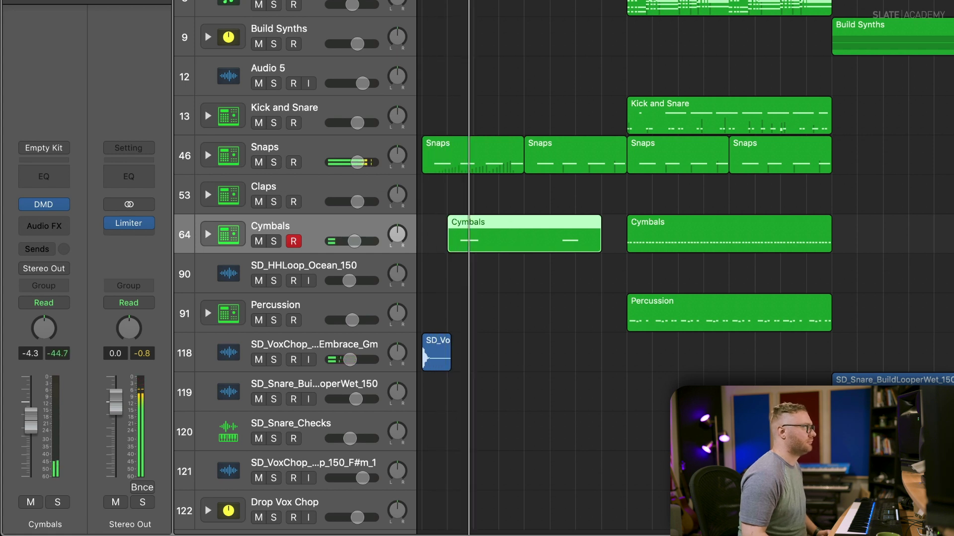
# - Insert a stereo Inf EQ on the SD_Ride_Swim channel inside the Cymbals stack
pyautogui.click(208, 233)
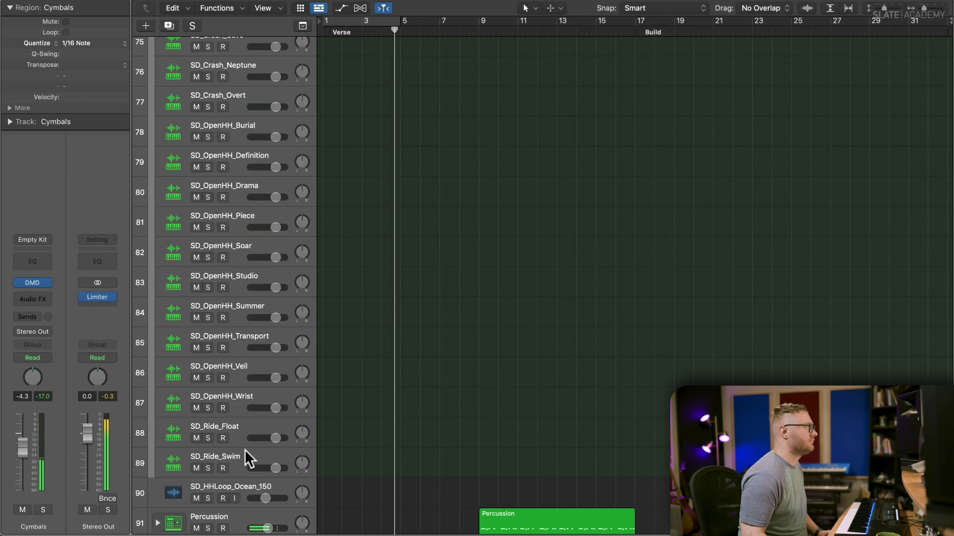
pyautogui.click(245, 450)
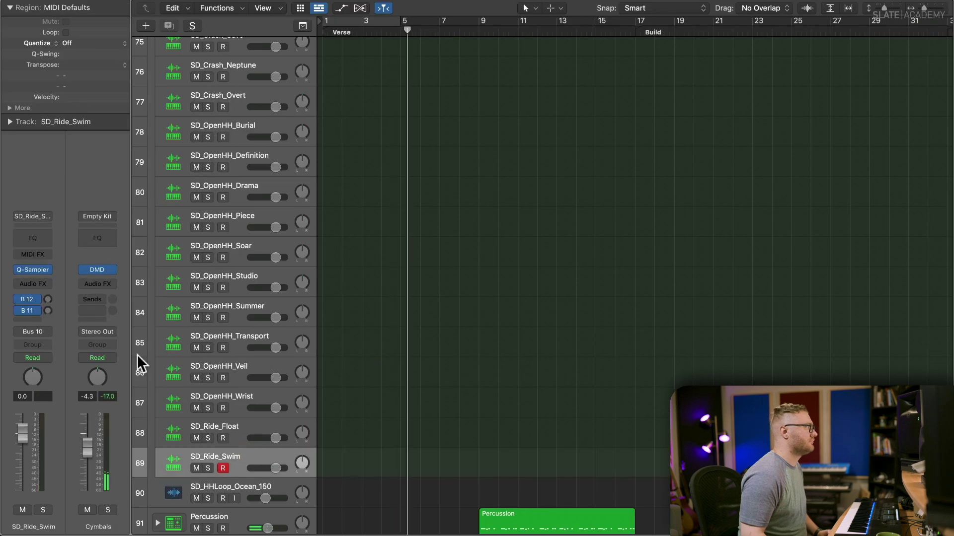
pyautogui.click(40, 281)
pyautogui.moveTo(59, 316)
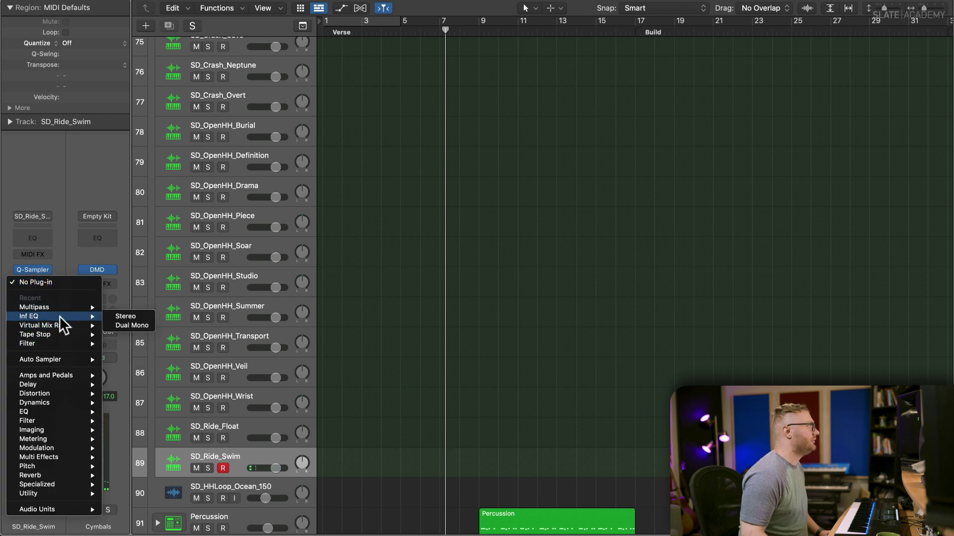
pyautogui.click(134, 317)
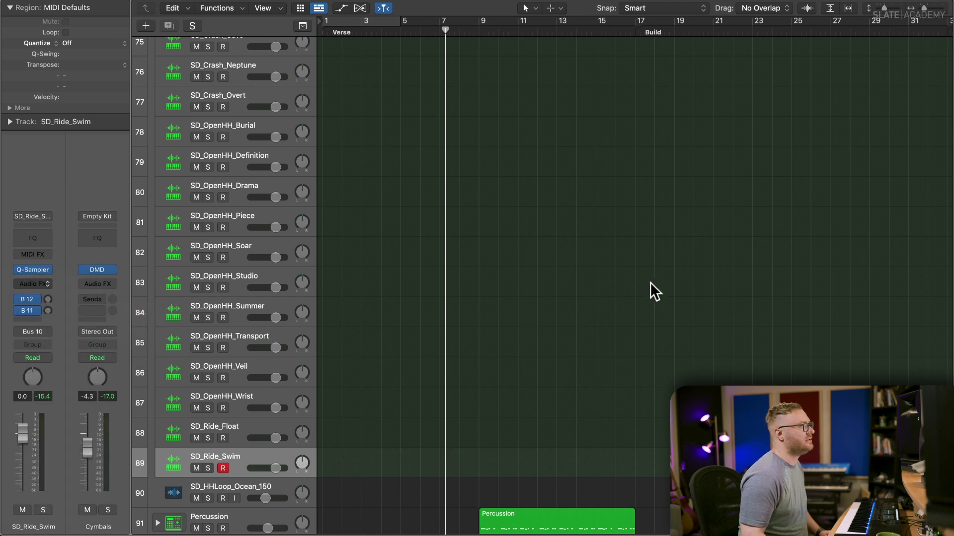
pyautogui.moveTo(760, 133); pyautogui.dragTo(599, 39)
# - Roll off the ride's highs with a slightly resonant low-pass band around 4 kHz and add a boosted band near 2 kHz
pyautogui.click(680, 287)
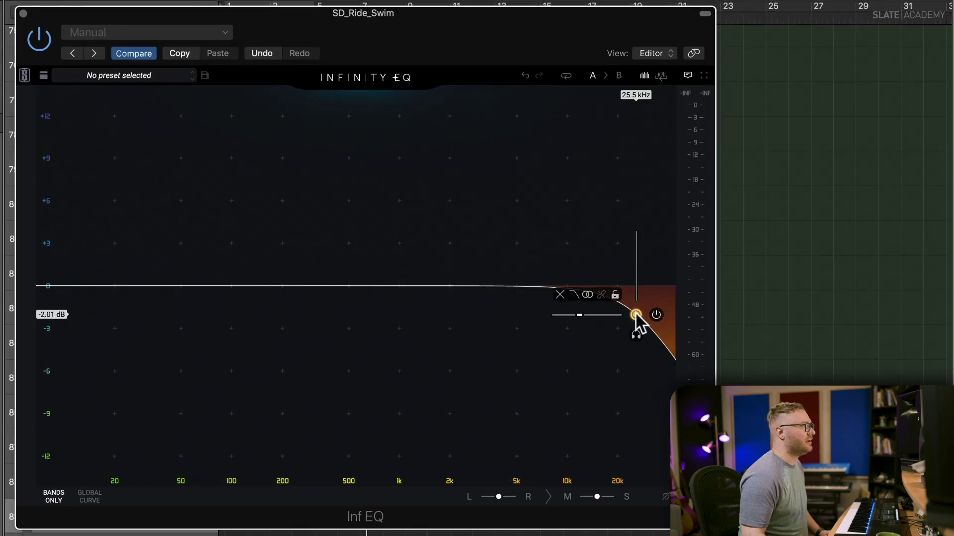
pyautogui.click(472, 262)
pyautogui.moveTo(635, 314); pyautogui.dragTo(507, 252)
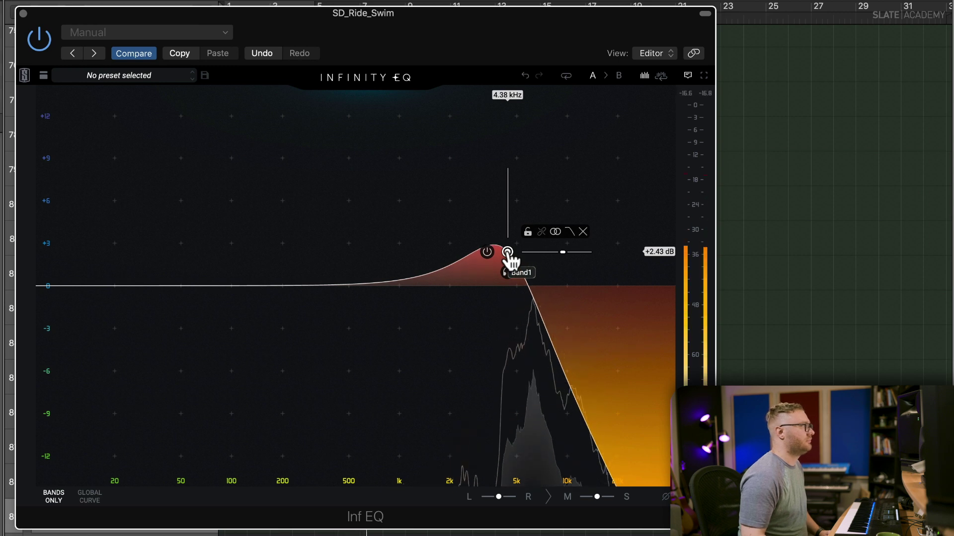
pyautogui.moveTo(508, 252); pyautogui.dragTo(492, 243)
pyautogui.doubleClick(406, 269)
pyautogui.moveTo(406, 270); pyautogui.dragTo(452, 242)
pyautogui.click(23, 13)
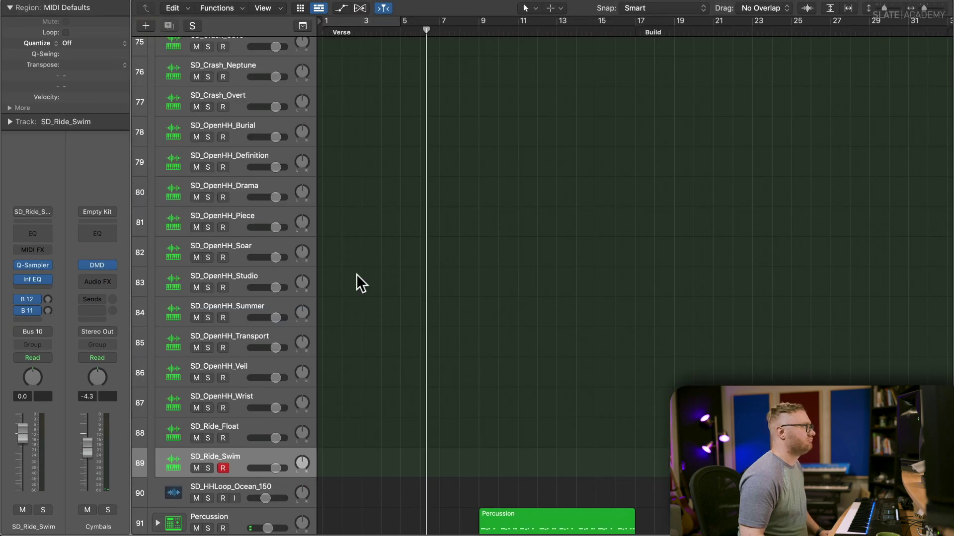
# - Collapse the Cymbals stack and select the Percussion track with the playhead at bar 1
pyautogui.press('space')
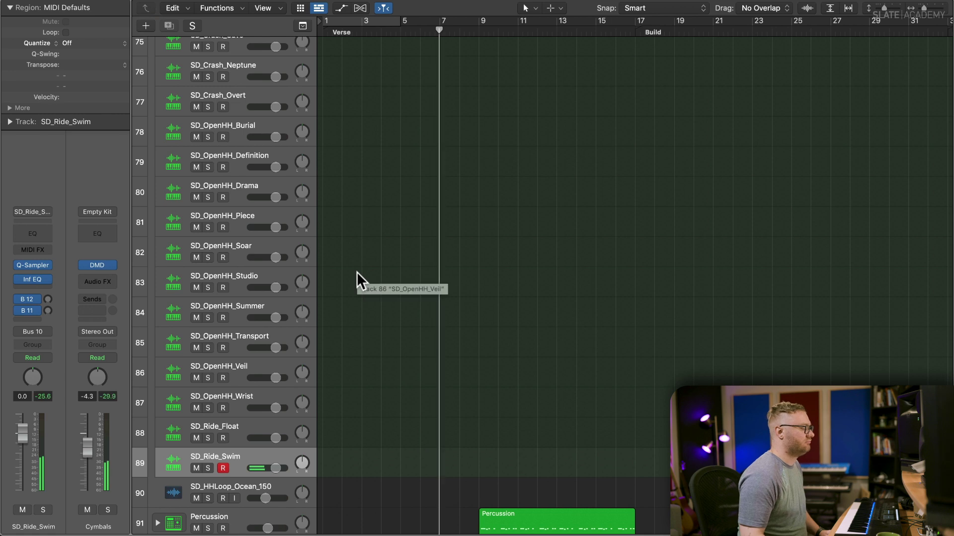
pyautogui.scroll(10, 356, 272)
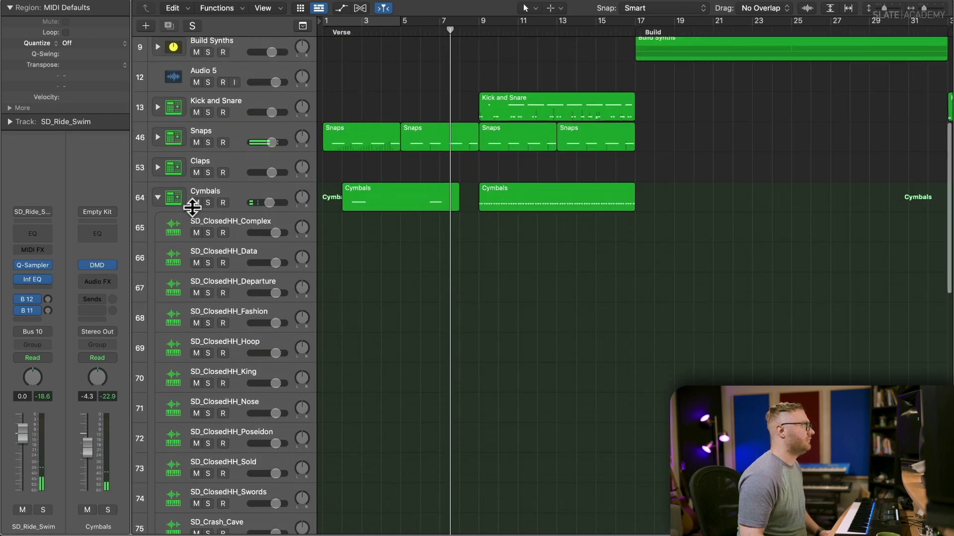
pyautogui.click(159, 198)
pyautogui.moveTo(341, 35); pyautogui.dragTo(304, 37)
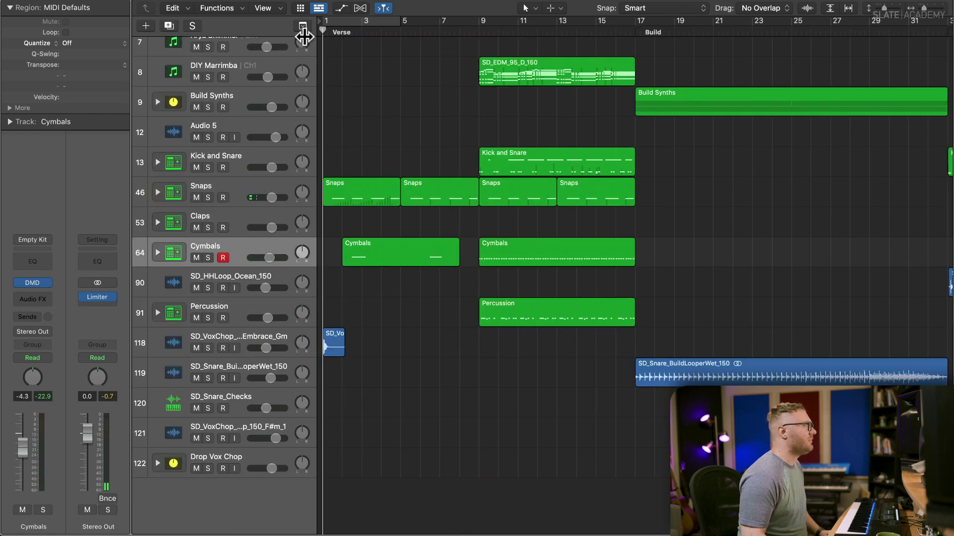
pyautogui.click(252, 299)
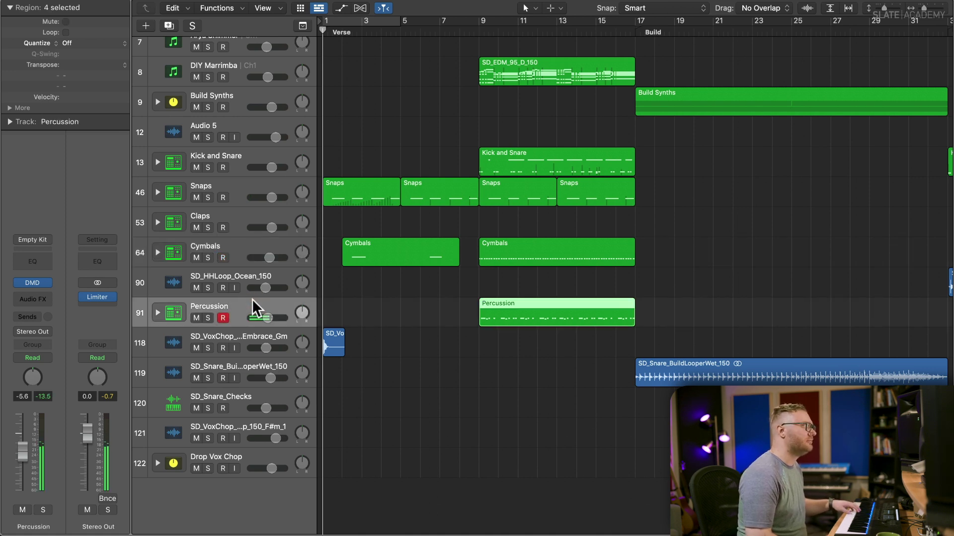
pyautogui.press('space')
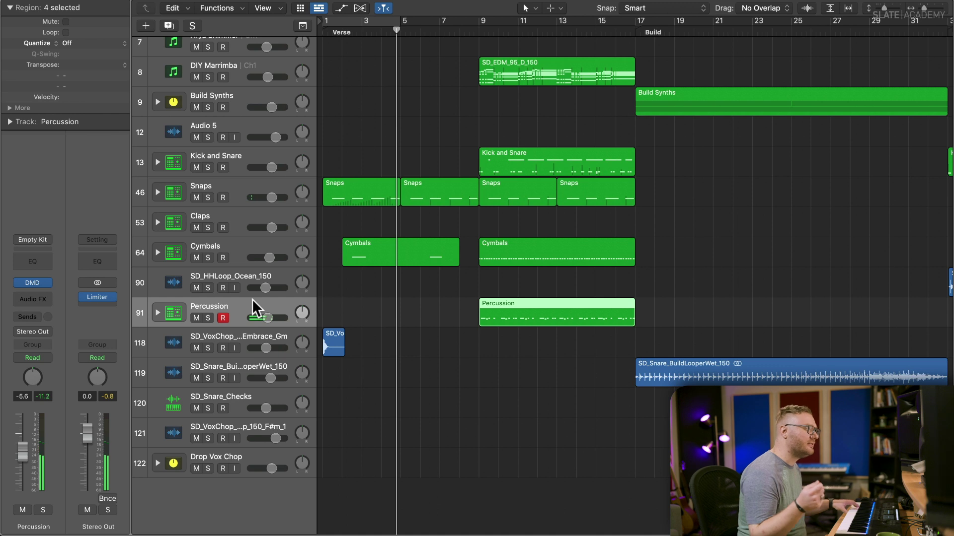
pyautogui.press('r')
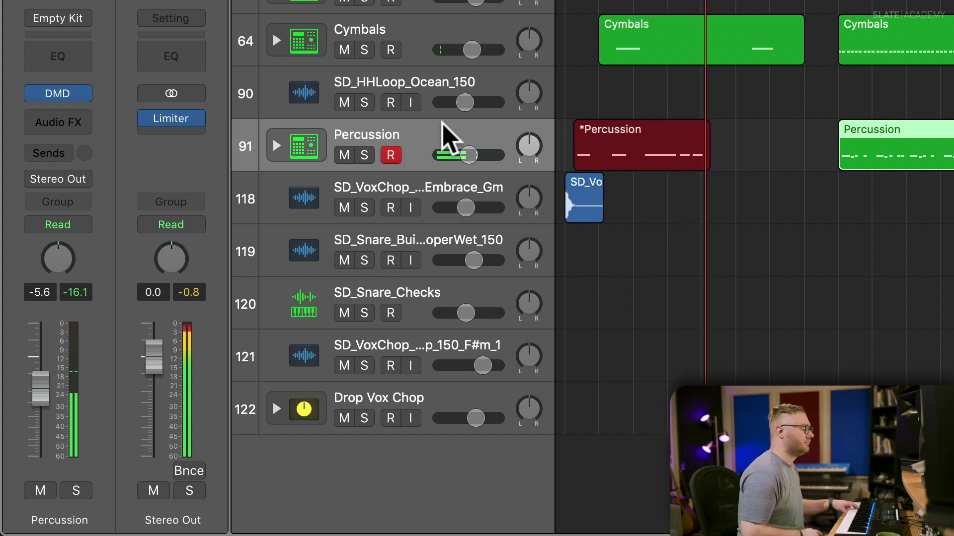
pyautogui.press('space')
pyautogui.press('Delete')
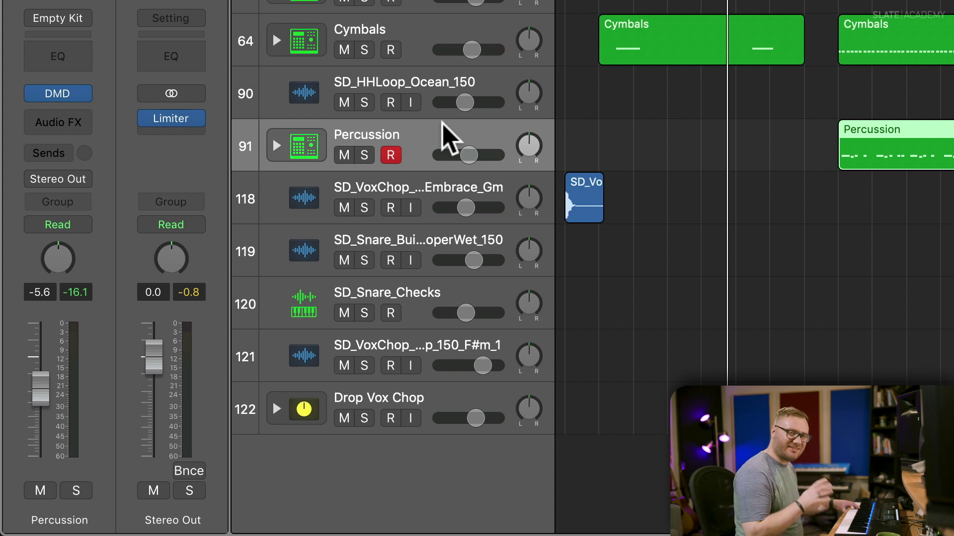
# - Record an eight-bar Percussion part from the start of the verse and quantize all its notes to 1/16
pyautogui.press('r')
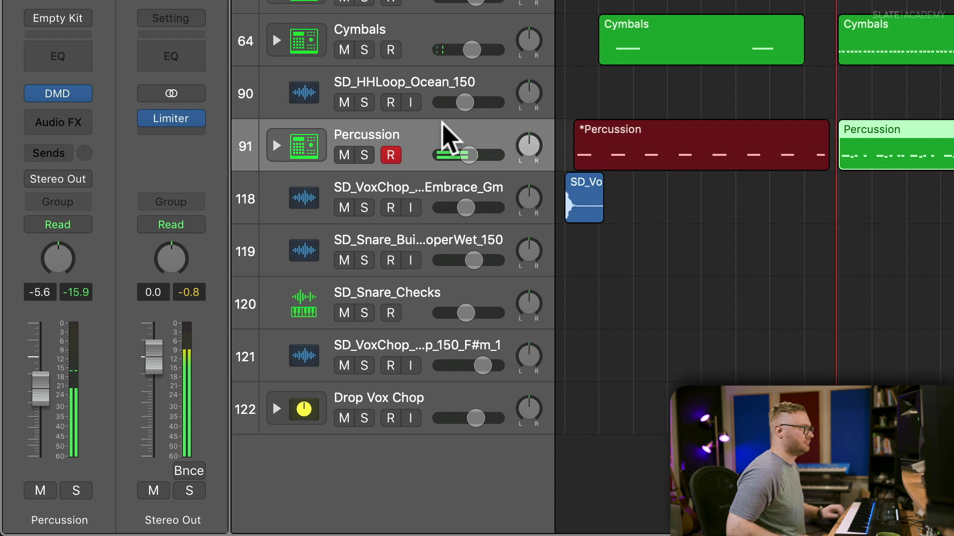
pyautogui.press('space')
pyautogui.doubleClick(626, 132)
pyautogui.press('super+a')
pyautogui.press('q')
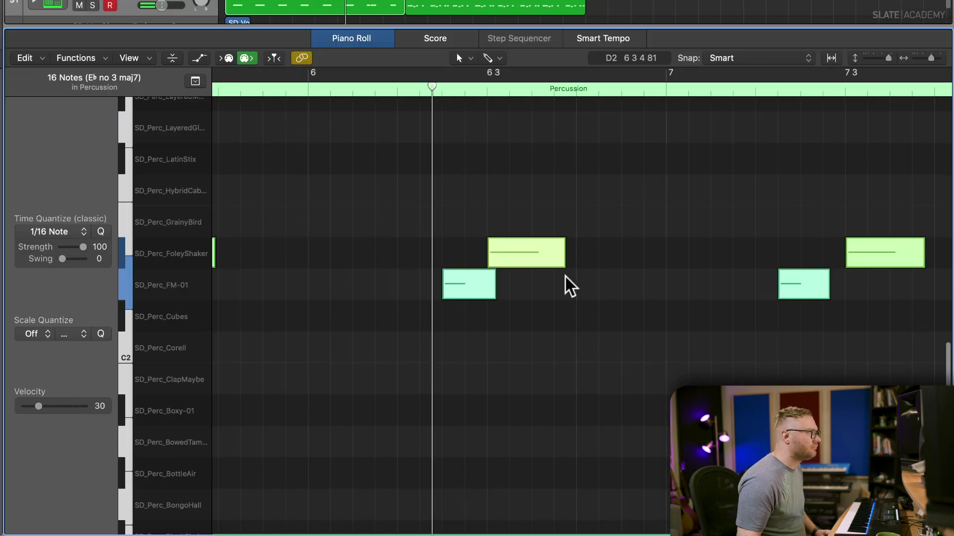
# - Move the SD_Perc_FM-01 note in bar 7 one sixteenth later and close the Piano Roll
pyautogui.hscroll(3, 571, 278)
pyautogui.click(642, 281)
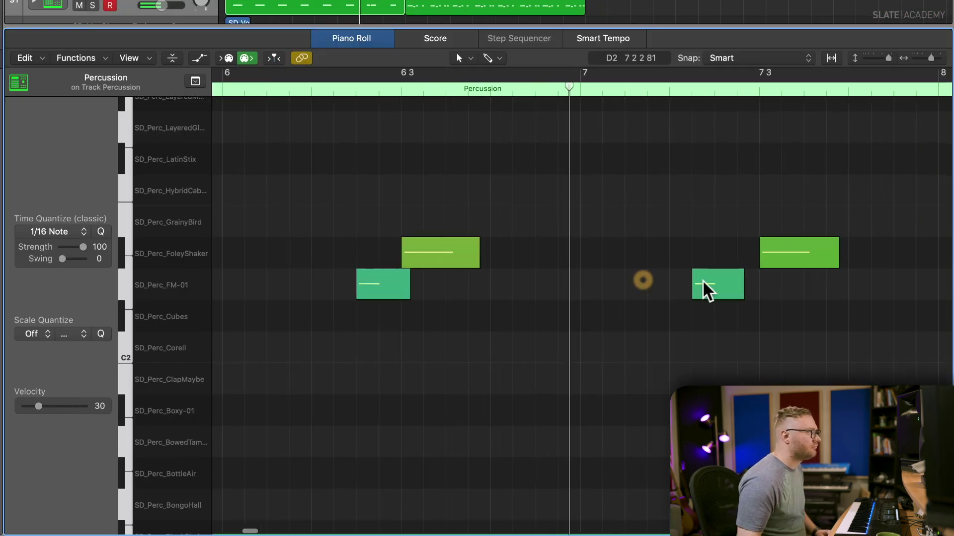
pyautogui.moveTo(704, 283); pyautogui.dragTo(729, 286)
pyautogui.press('p')
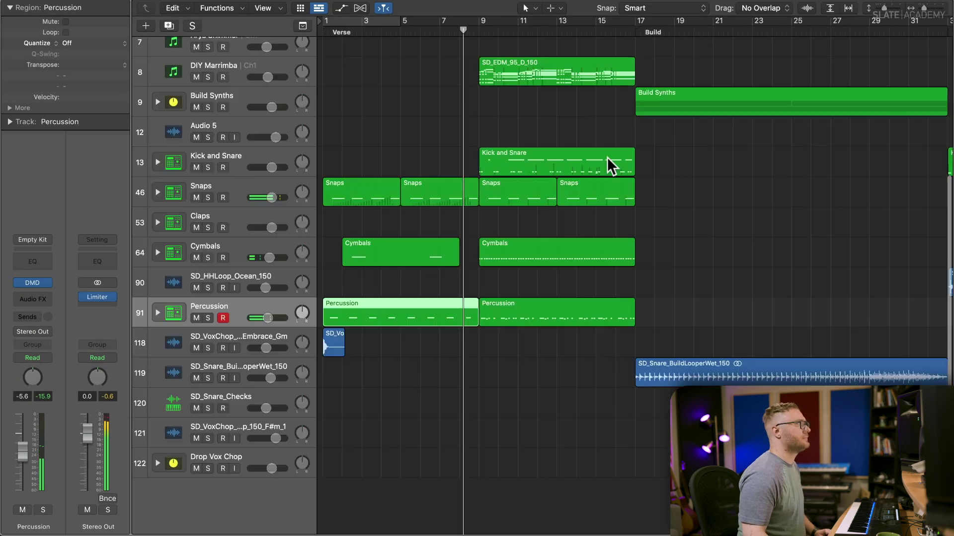
# - Insert the Filter effect on the Found Her track
pyautogui.press('super+Up')
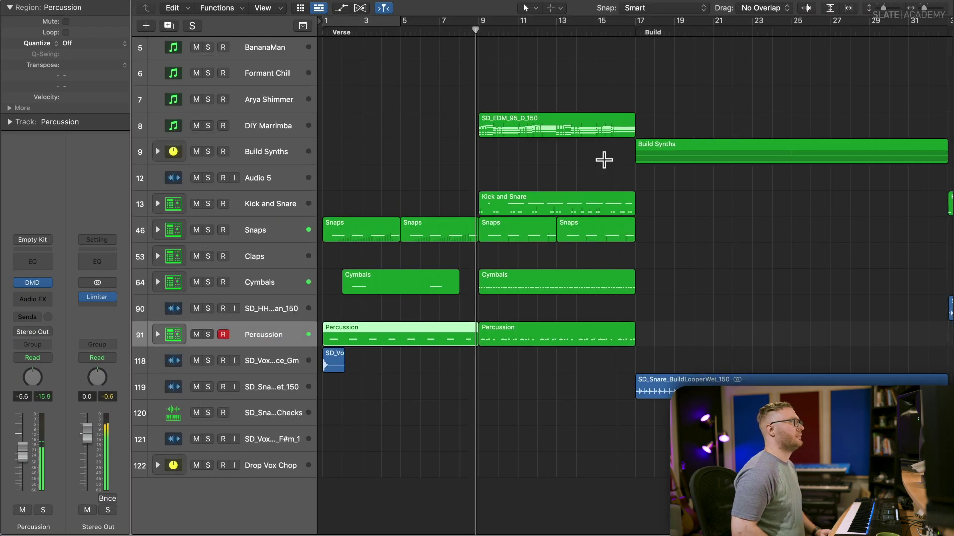
pyautogui.press('super+Up')
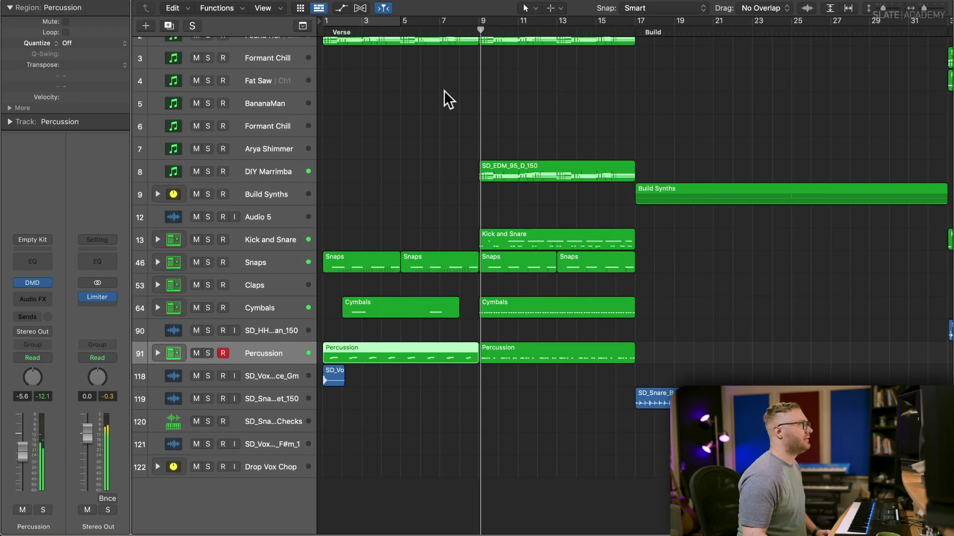
pyautogui.press('space')
pyautogui.scroll(2, 442, 94)
pyautogui.moveTo(330, 33); pyautogui.dragTo(320, 37)
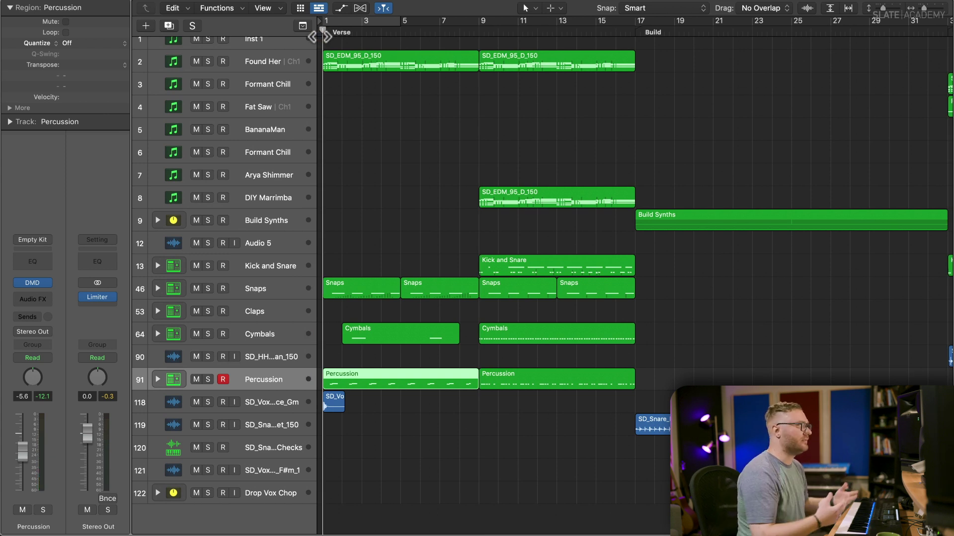
pyautogui.click(324, 65)
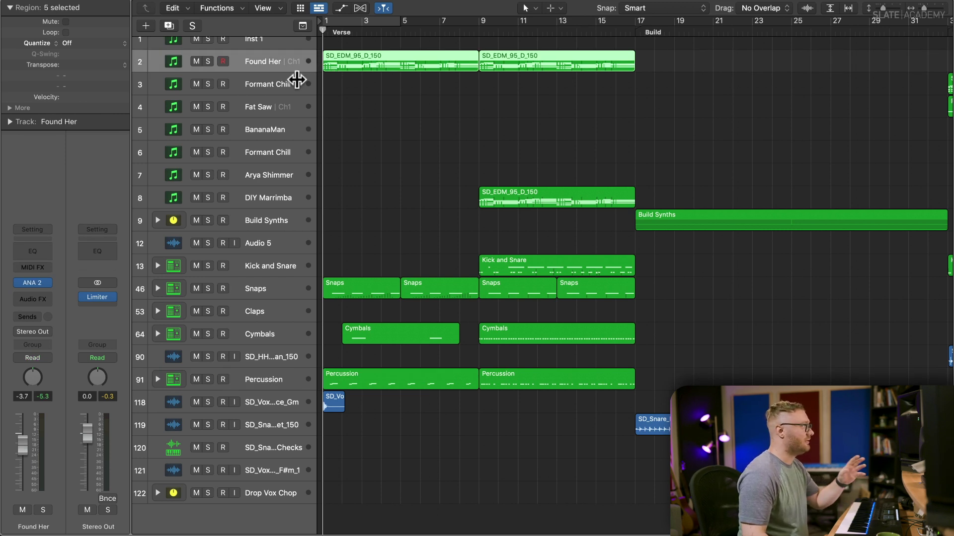
pyautogui.click(30, 297)
pyautogui.moveTo(53, 356)
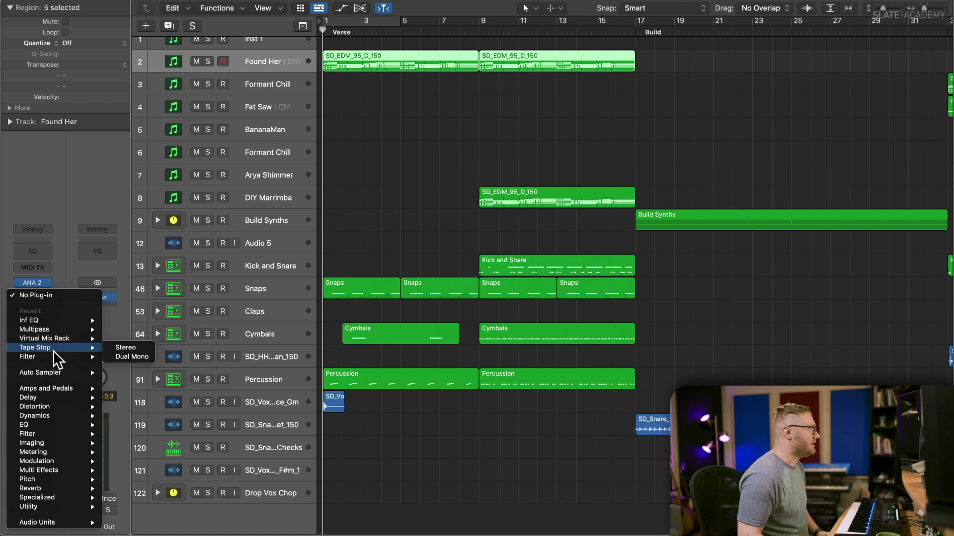
pyautogui.click(138, 359)
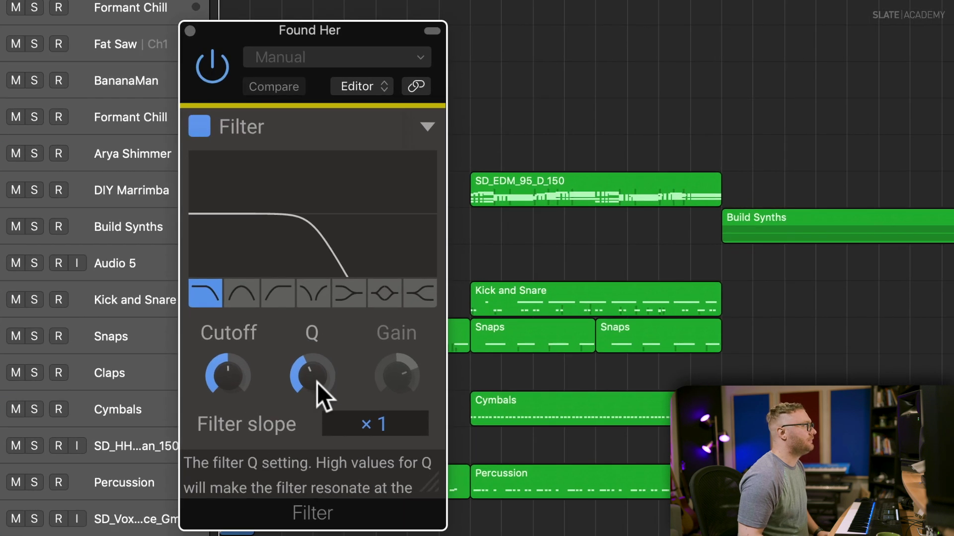
# - Raise the low-pass filter's Q slightly and lower its cutoff to darken the Found Her synth
pyautogui.moveTo(387, 318); pyautogui.dragTo(387, 312)
pyautogui.moveTo(243, 378); pyautogui.dragTo(232, 393)
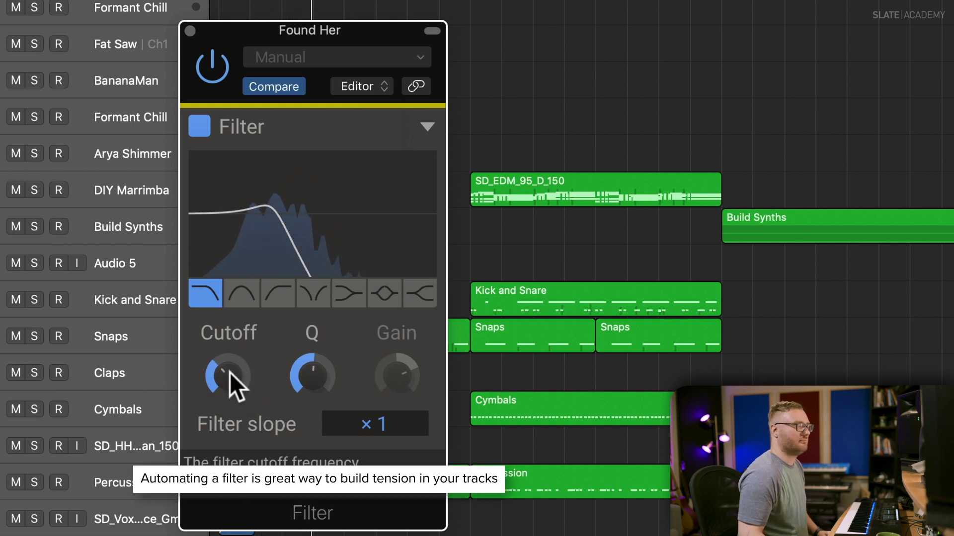
pyautogui.moveTo(221, 372); pyautogui.dragTo(221, 367)
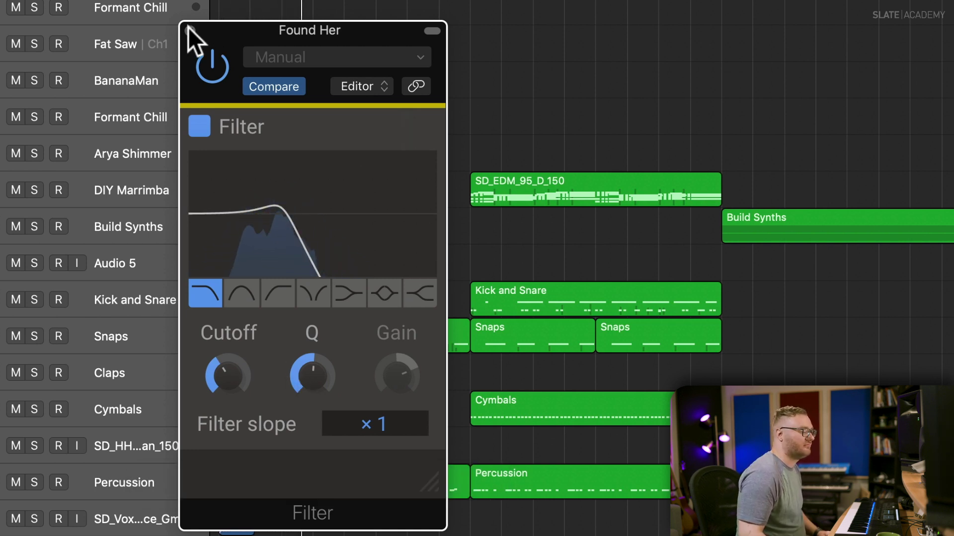
# - Show track automation and display the Filter's Cutoff parameter as the automation curve on the Found Her track
pyautogui.press('a')
pyautogui.moveTo(263, 27); pyautogui.dragTo(245, 99)
pyautogui.click(272, 131)
pyautogui.moveTo(318, 251)
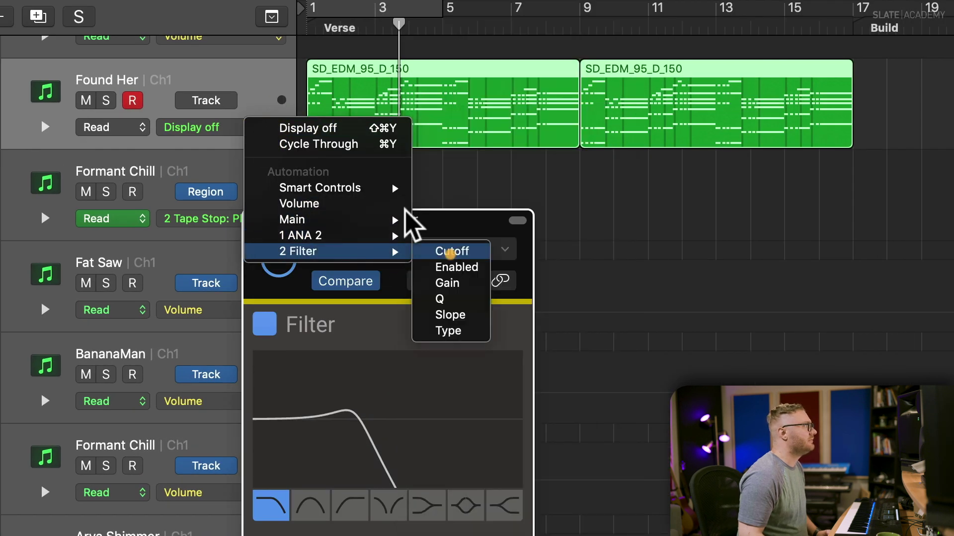
pyautogui.click(450, 249)
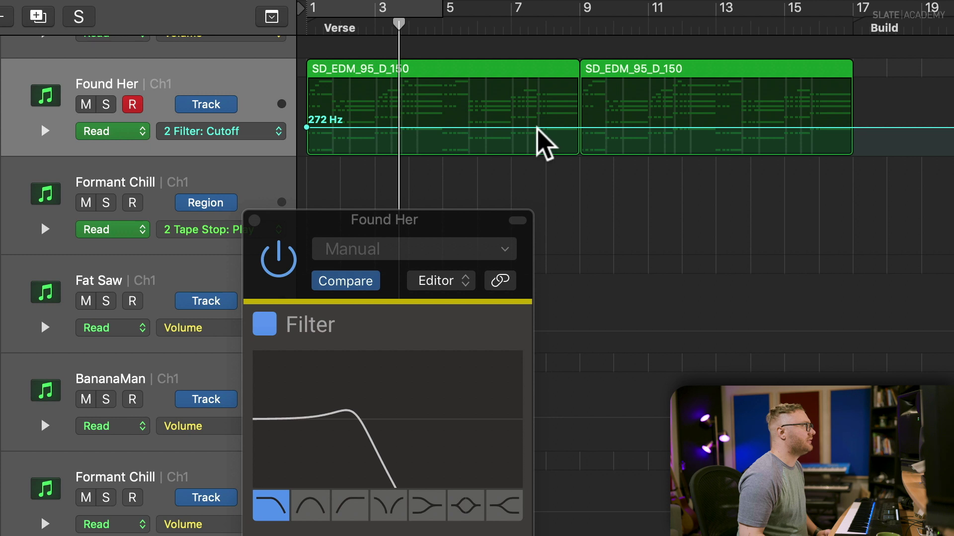
# - Draw a rising Found Her cutoff ramp from bar 1 to 593 Hz at bar 9, climbing more steeply to the verse's end at bar 17
pyautogui.moveTo(577, 125); pyautogui.dragTo(577, 119)
pyautogui.press('space')
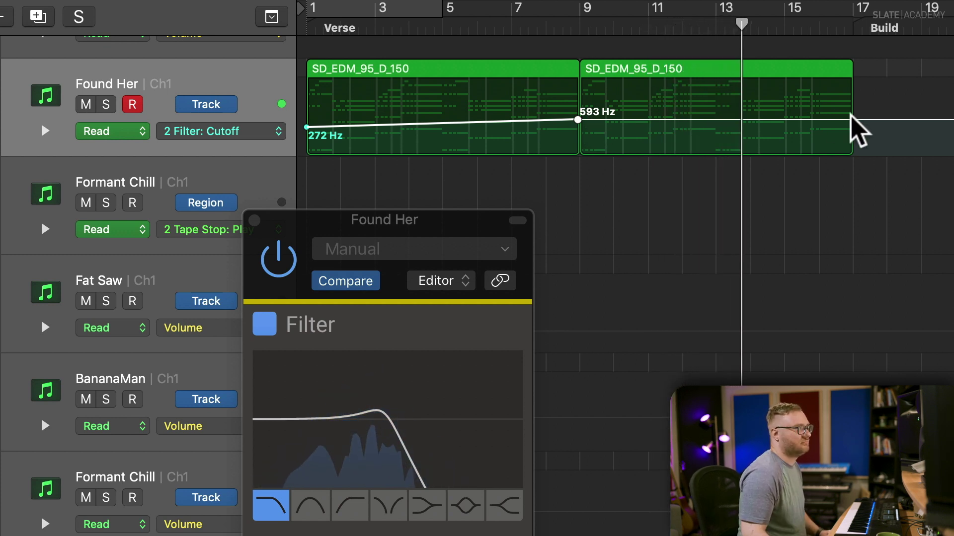
pyautogui.moveTo(850, 118); pyautogui.dragTo(851, 101)
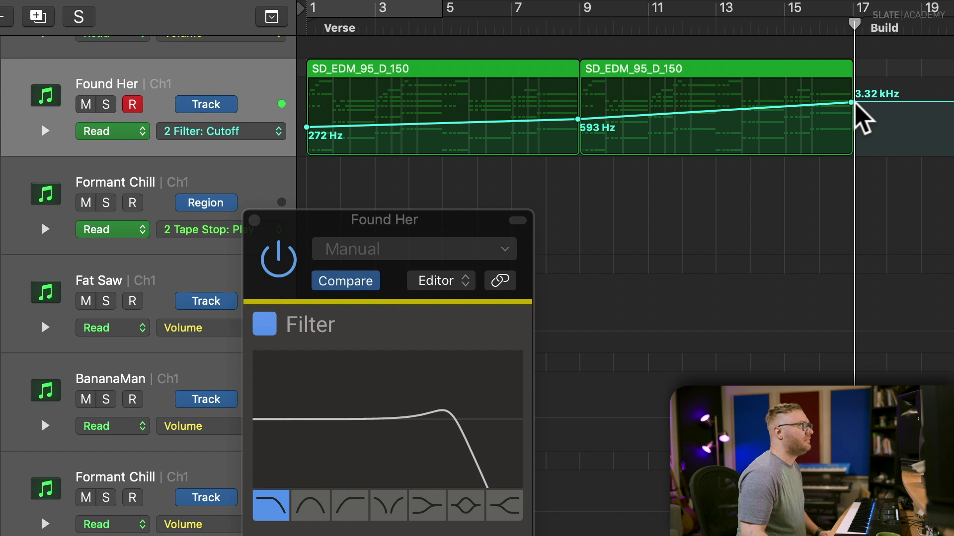
pyautogui.moveTo(855, 103); pyautogui.dragTo(873, 103)
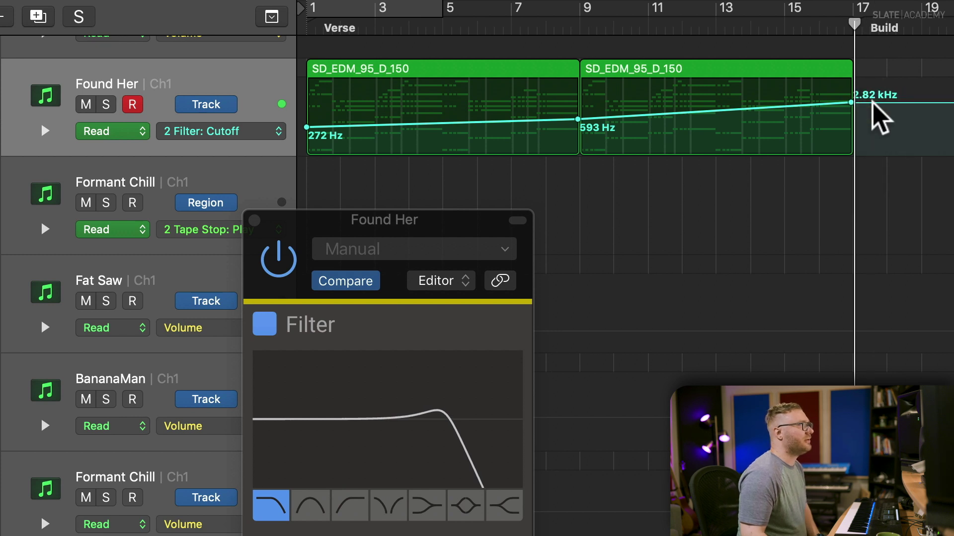
pyautogui.moveTo(851, 103); pyautogui.dragTo(853, 95)
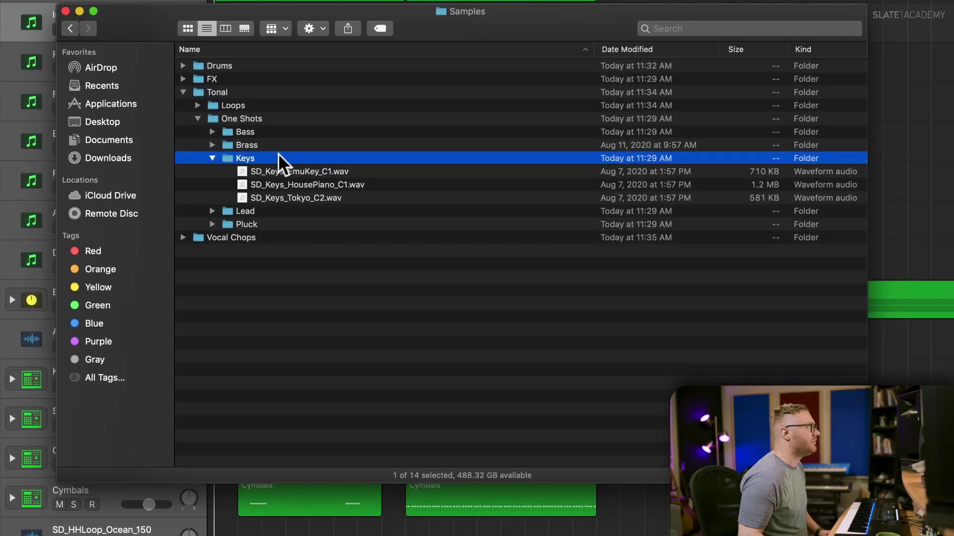
# - Audition the EmuKey, HousePiano and Tokyo one-shots in the Keys sample folder
pyautogui.press('Down')
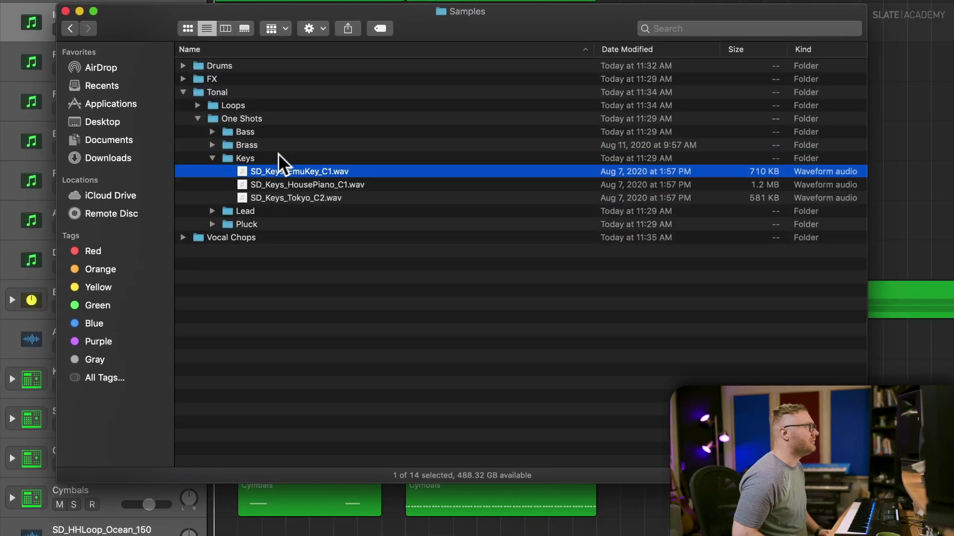
pyautogui.press('space')
pyautogui.press('Down')
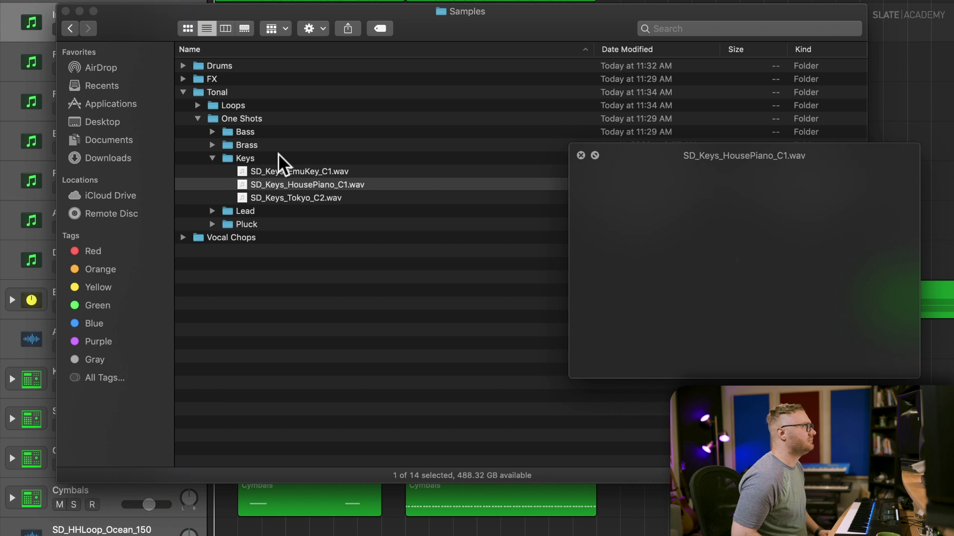
pyautogui.press('Down')
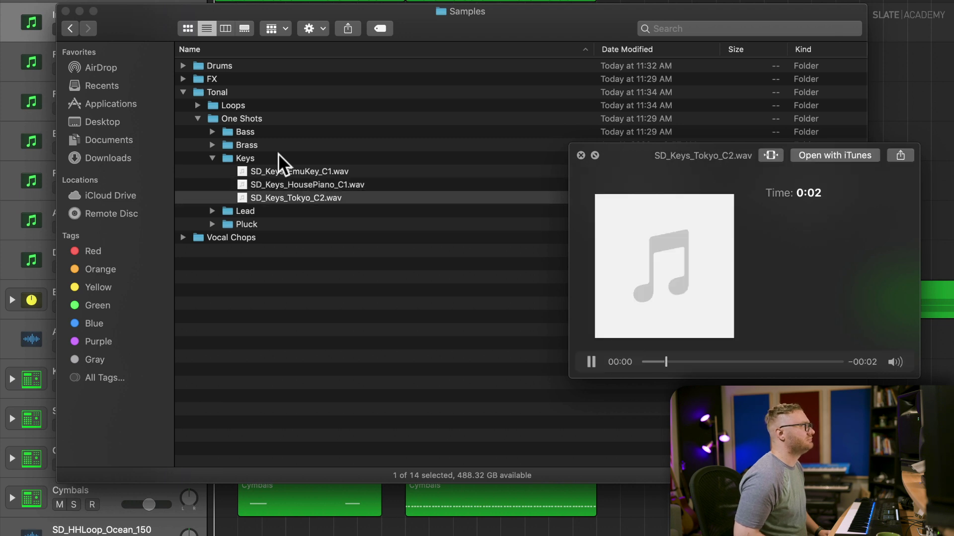
pyautogui.press('Down')
pyautogui.press('space')
pyautogui.press('Up')
pyautogui.press('Up')
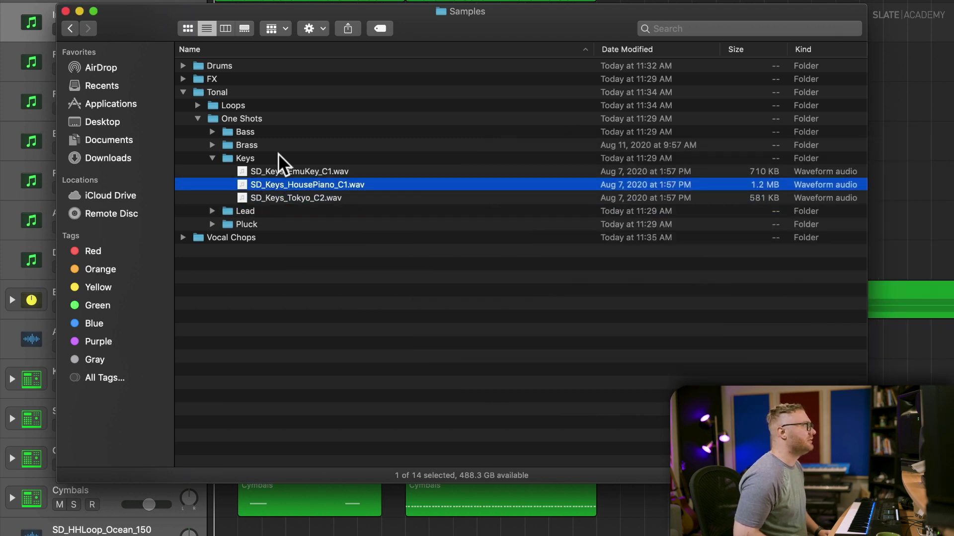
pyautogui.press('Up')
pyautogui.press('Up')
# - Audition the one-shots in the Pluck sample folder and select SD_Pluck_Electric_C2.wav
pyautogui.press('Down')
pyautogui.press('Down')
pyautogui.press('Down')
pyautogui.press('Down')
pyautogui.press('Down')
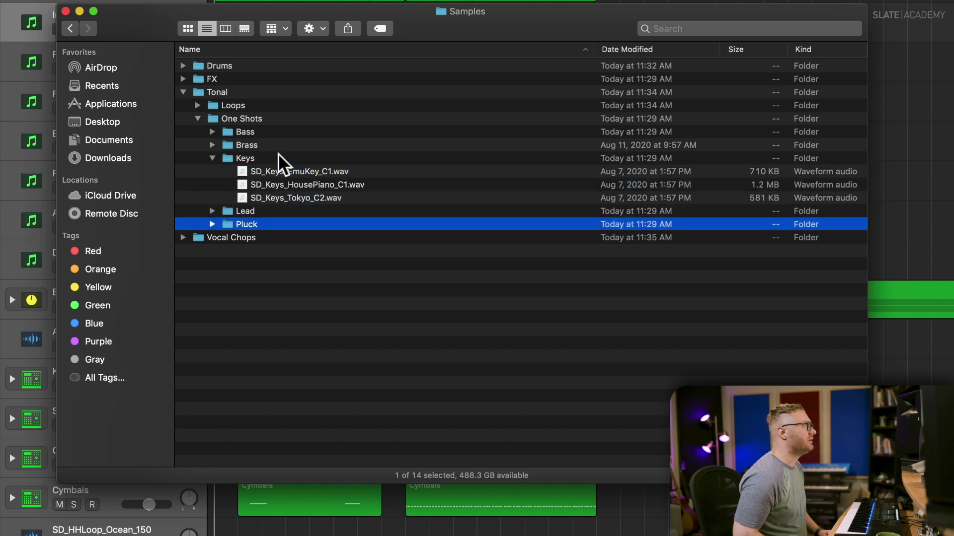
pyautogui.press('Right')
pyautogui.press('Down')
pyautogui.press('space')
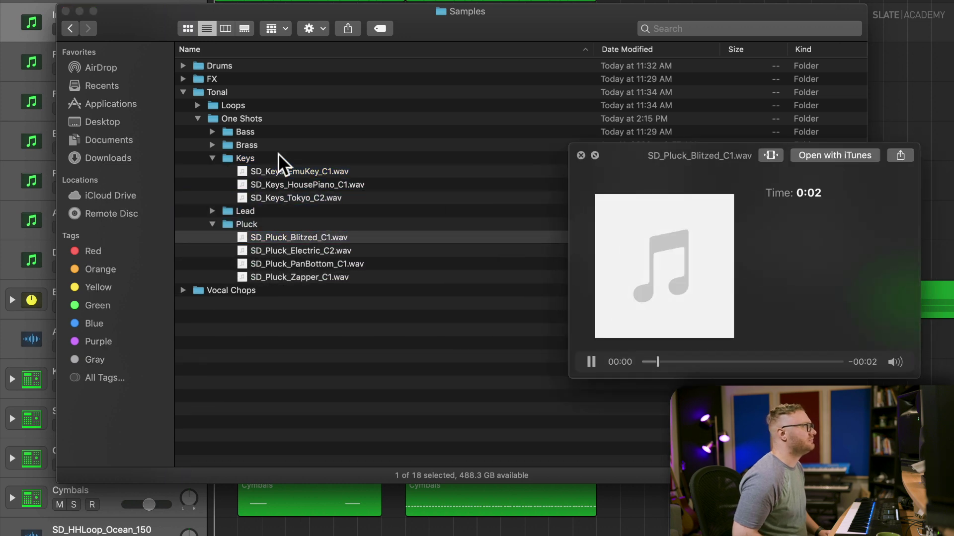
pyautogui.press('Down')
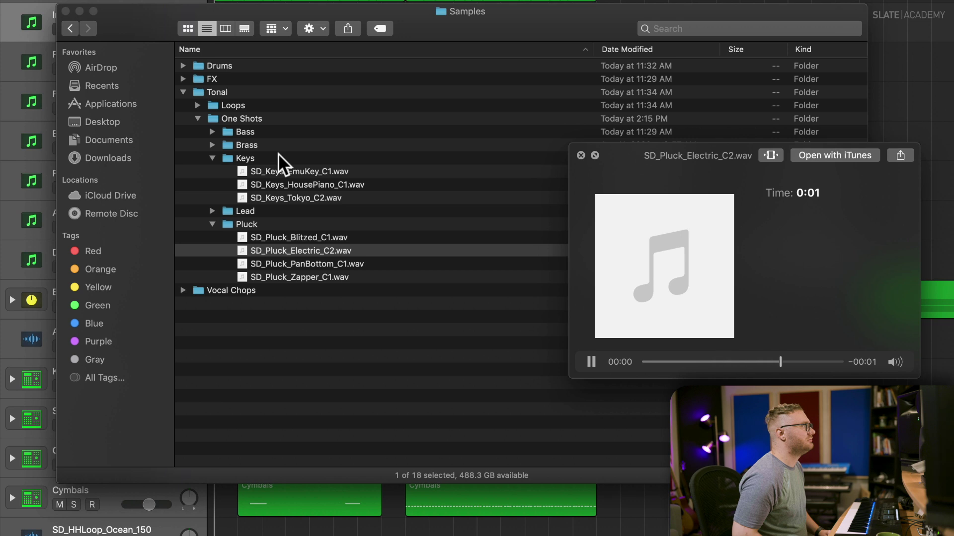
pyautogui.press('Down')
pyautogui.press('Down')
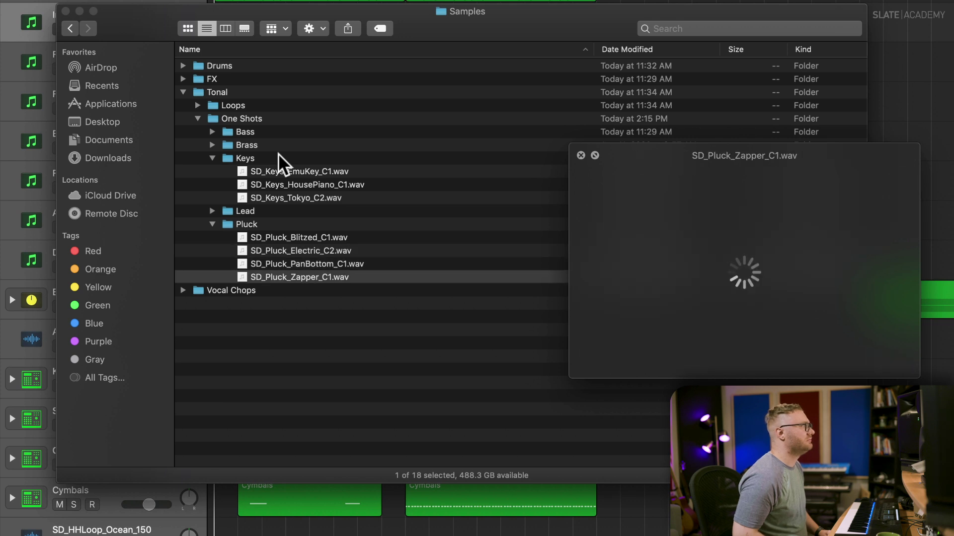
pyautogui.press('space')
pyautogui.press('Up')
pyautogui.press('Up')
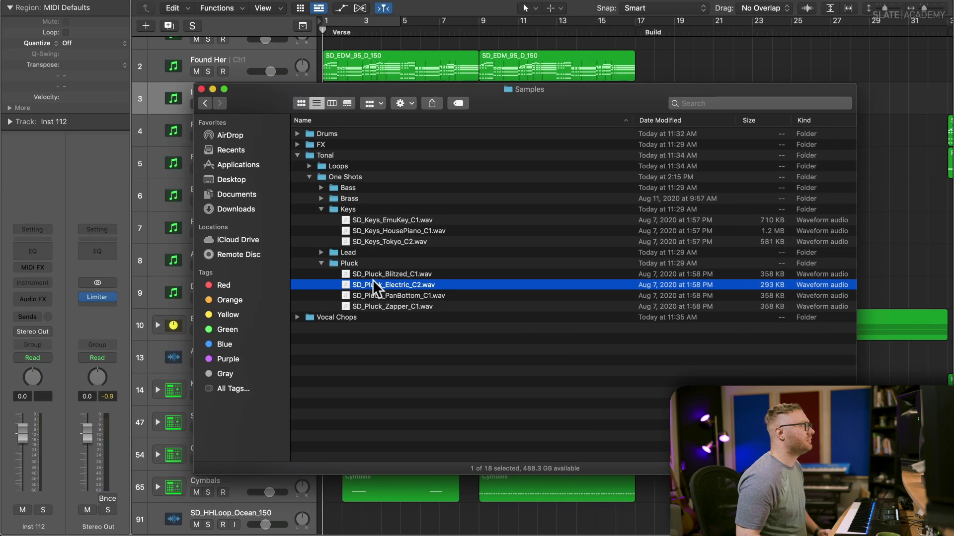
# - Switch to Logic Pro, load ANA 2 on the empty Inst 112 track and initialize its patch
pyautogui.press('super+Tab')
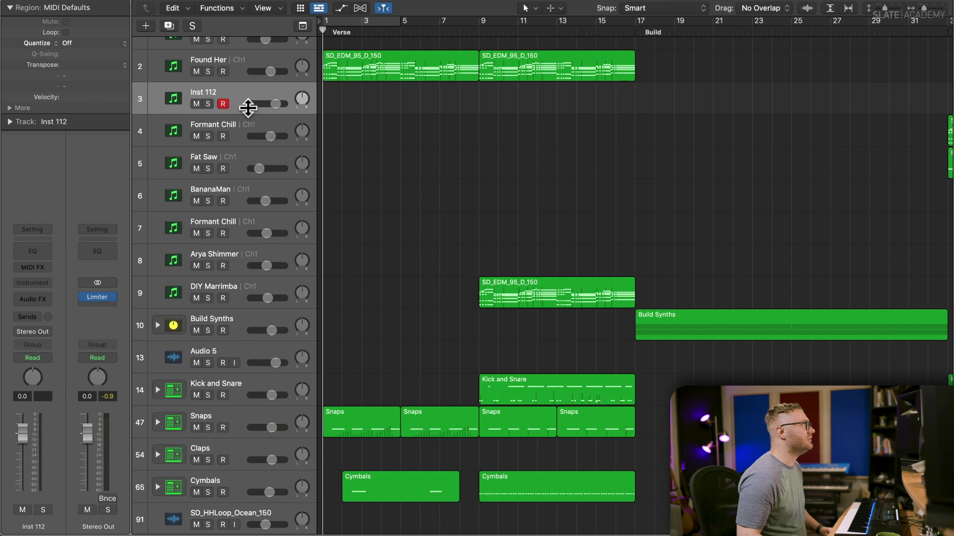
pyautogui.click(37, 285)
pyautogui.click(164, 319)
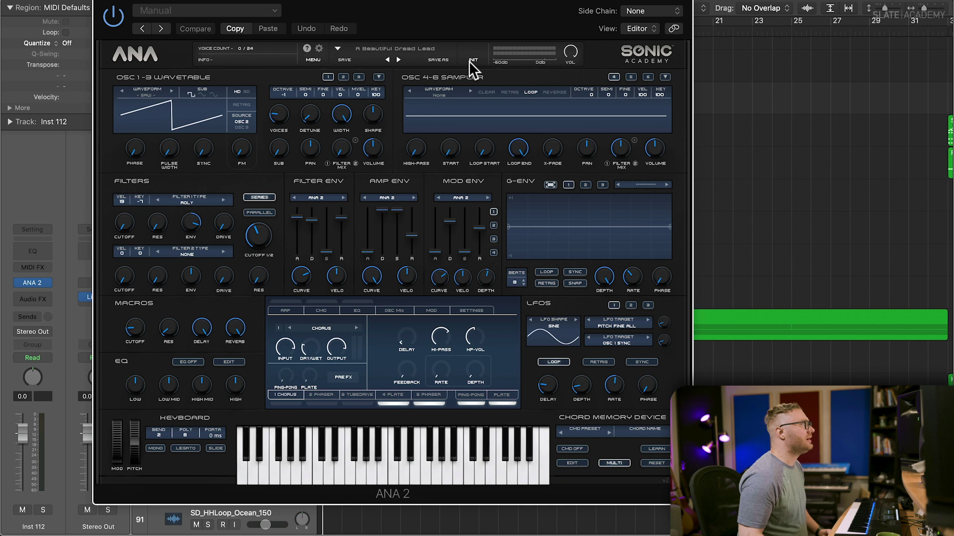
pyautogui.click(469, 61)
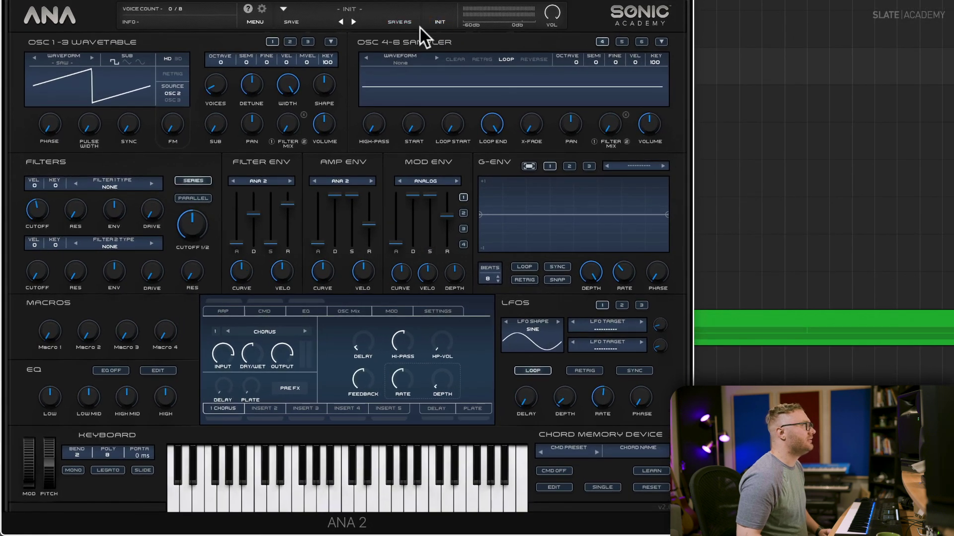
# - Import SD_Pluck_Electric_C2.wav from Finder into ANA 2's first sampler oscillator, storing it under Imported, and turn oscillator 1's volume fully down
pyautogui.press('super+Tab')
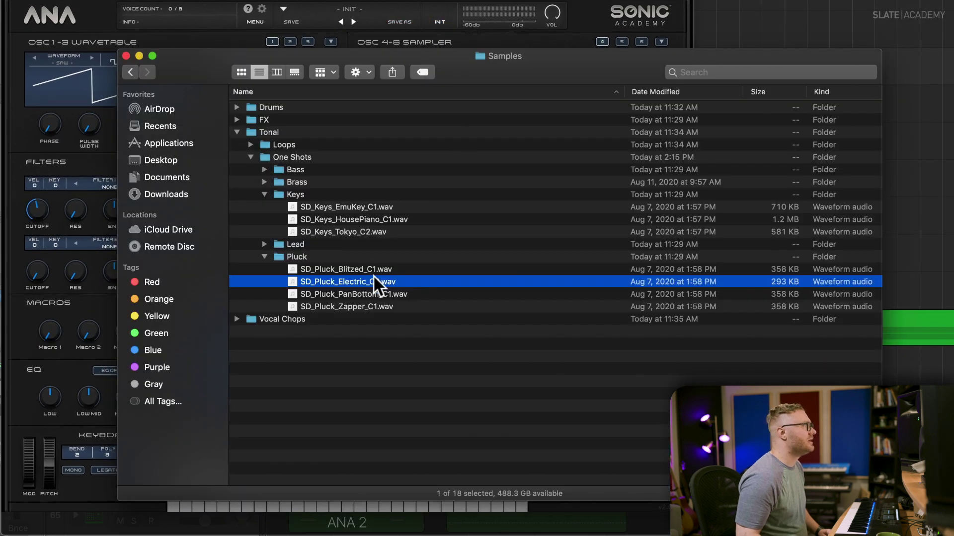
pyautogui.moveTo(363, 281); pyautogui.dragTo(464, 79)
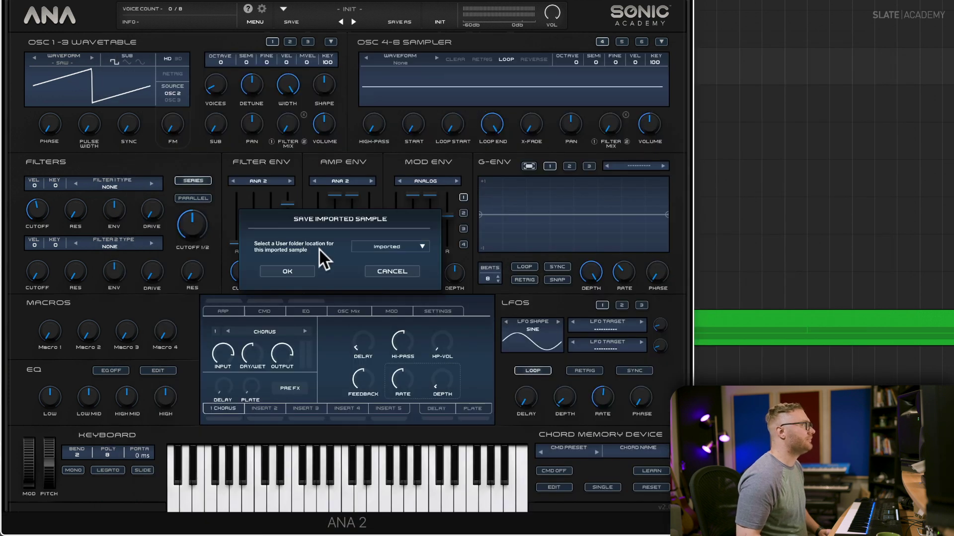
pyautogui.click(302, 267)
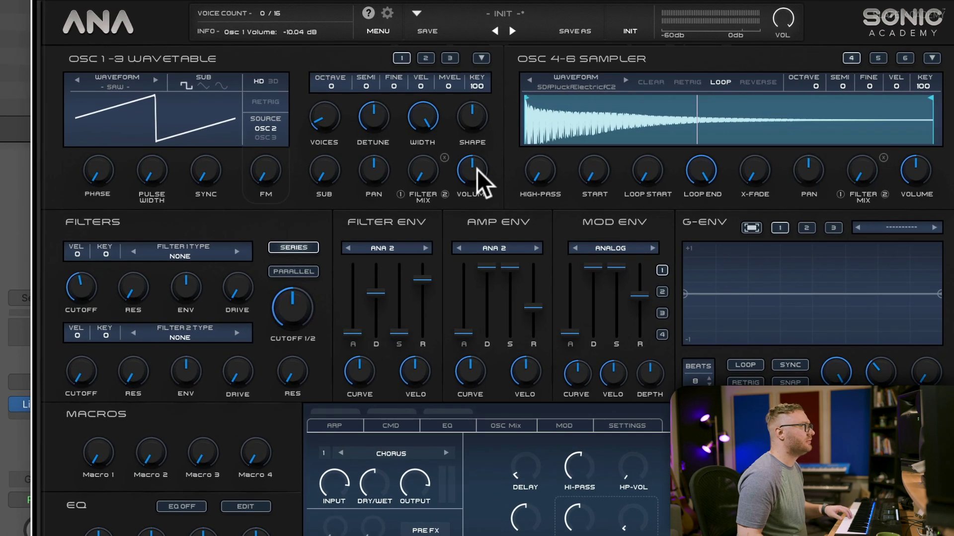
pyautogui.moveTo(477, 169); pyautogui.dragTo(476, 341)
pyautogui.moveTo(471, 169); pyautogui.dragTo(469, 222)
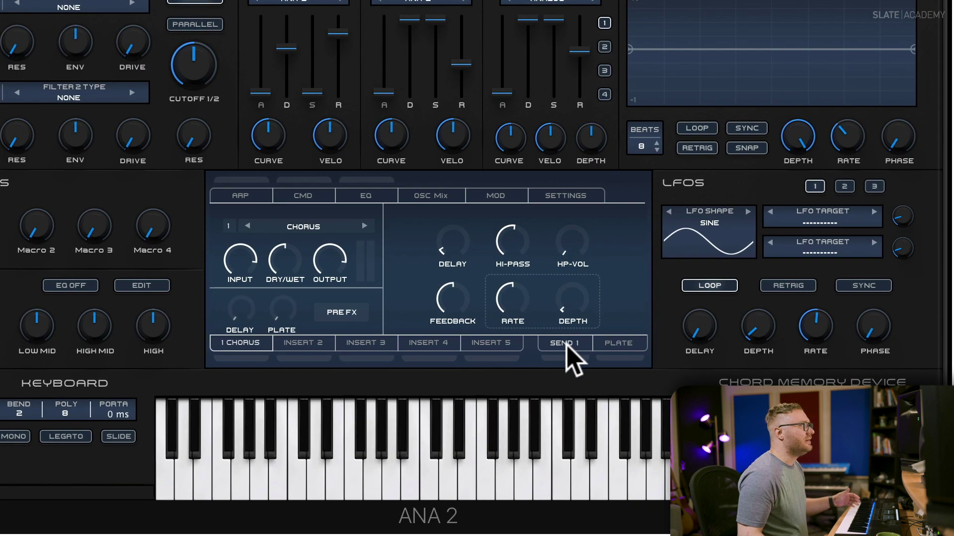
# - Enable ANA 2's Plate reverb send and adjust its Dry feed level to give the pluck some reverb
pyautogui.click(618, 348)
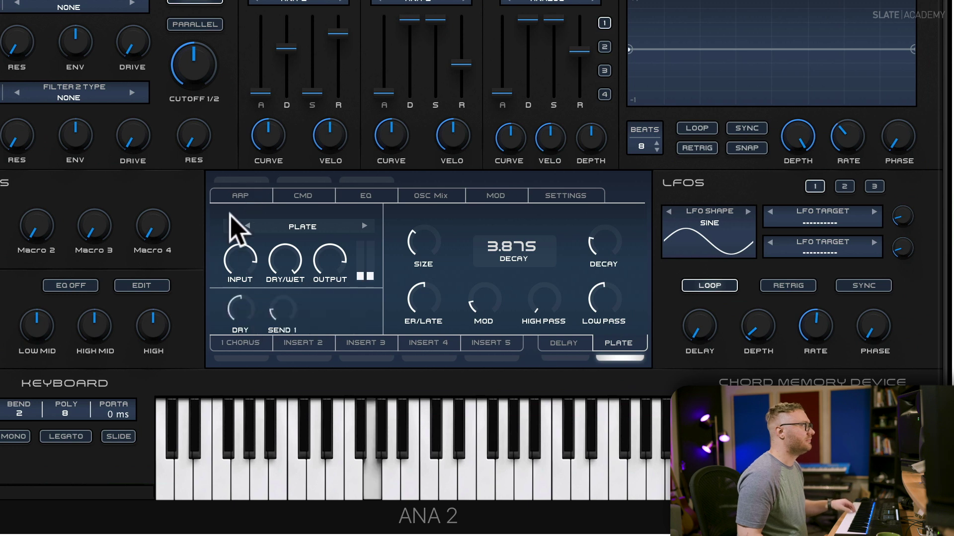
pyautogui.moveTo(234, 317); pyautogui.dragTo(243, 296)
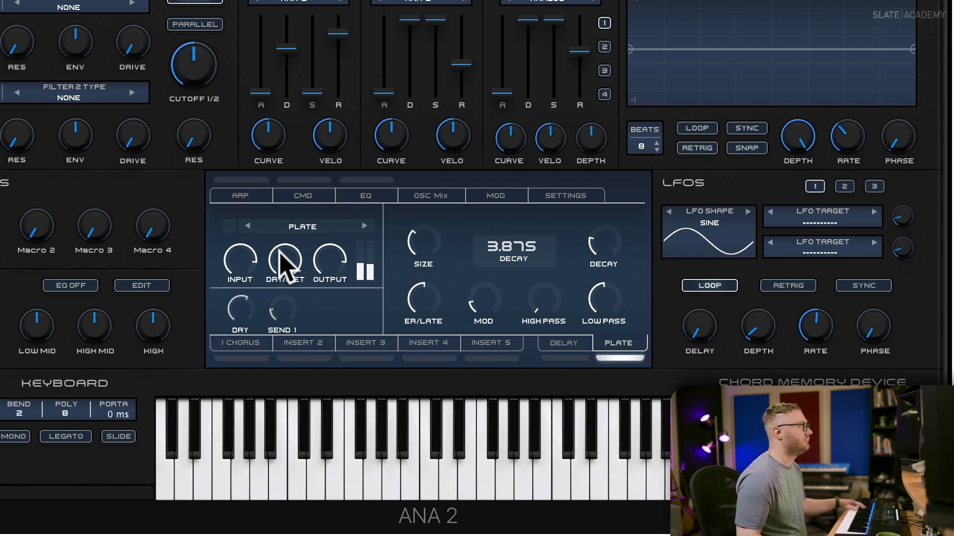
pyautogui.moveTo(246, 305); pyautogui.dragTo(241, 327)
# - Set ANA 2's filter 1 type to Poly, lower both its cutoff and the global Cutoff 1/2, and close the plug-in
pyautogui.click(213, 240)
pyautogui.moveTo(233, 277)
pyautogui.click(301, 276)
pyautogui.moveTo(75, 268); pyautogui.dragTo(94, 319)
pyautogui.moveTo(298, 292); pyautogui.dragTo(307, 309)
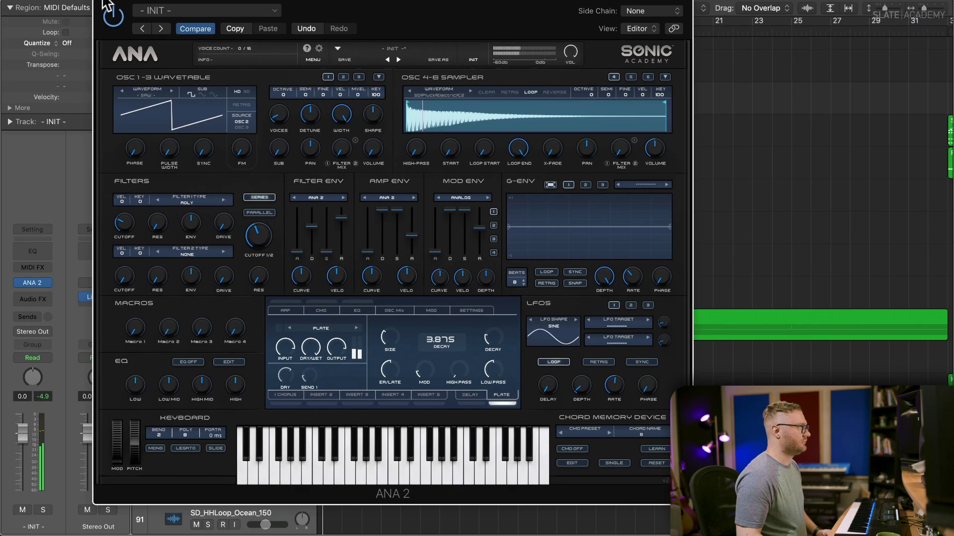
pyautogui.click(110, 3)
# - Record a pluck melody on the - INIT - track across the second half of the verse, starting at bar 9
pyautogui.press('space')
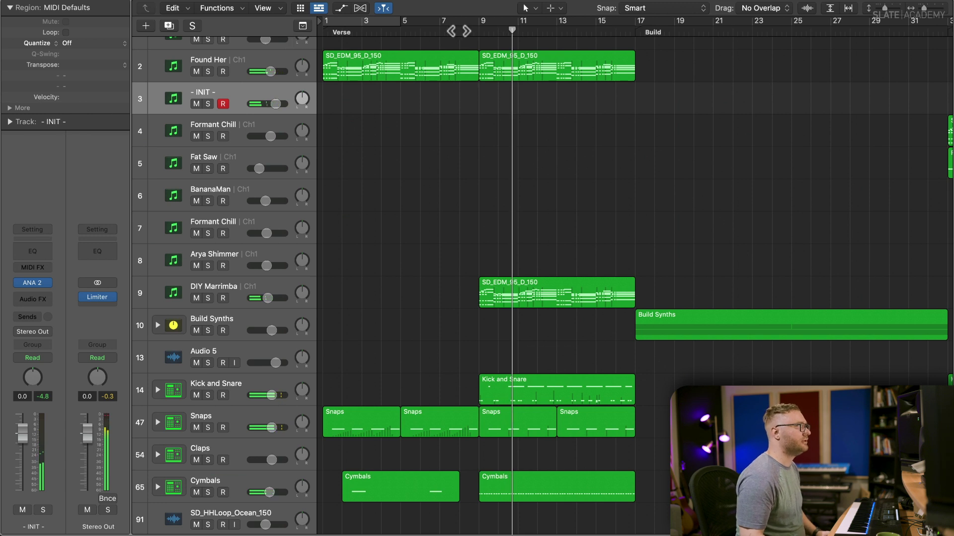
pyautogui.click(451, 30)
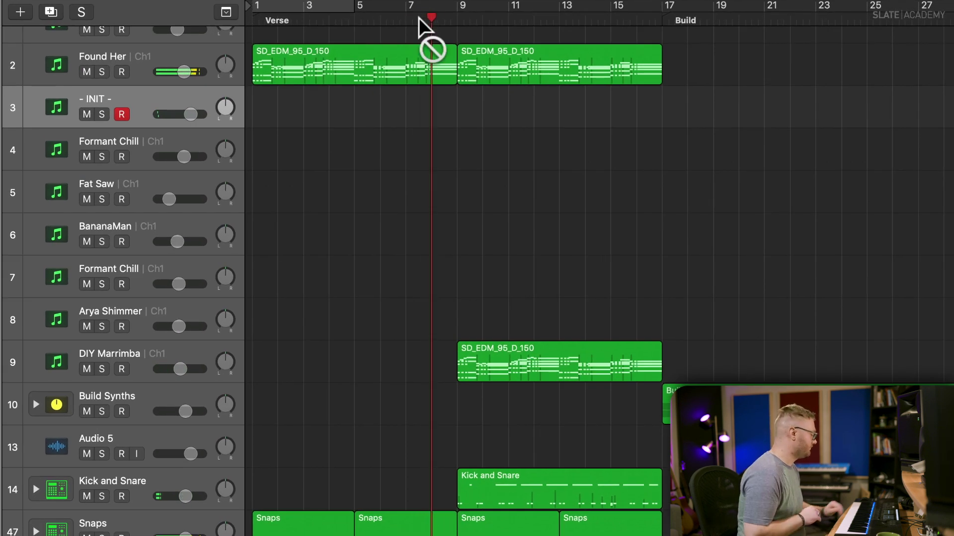
pyautogui.press('r')
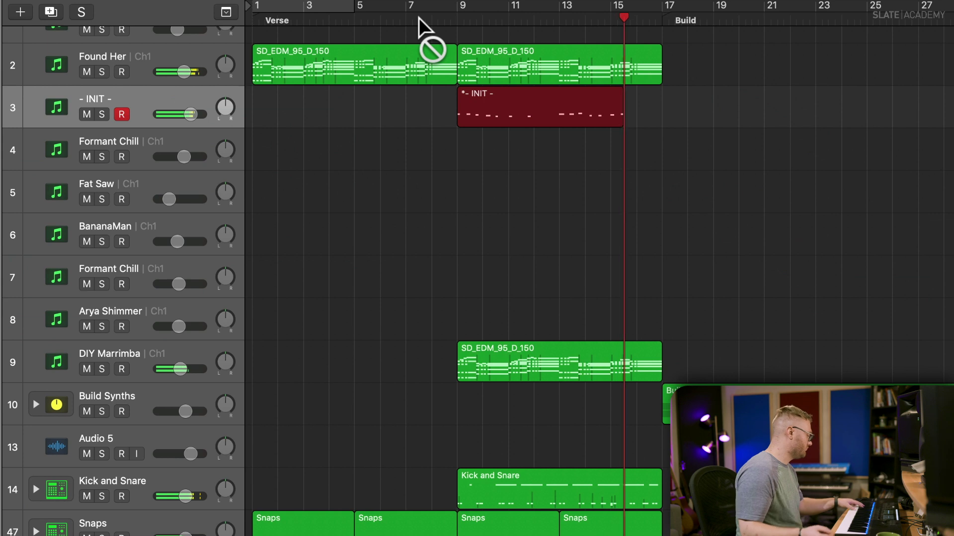
pyautogui.press('space')
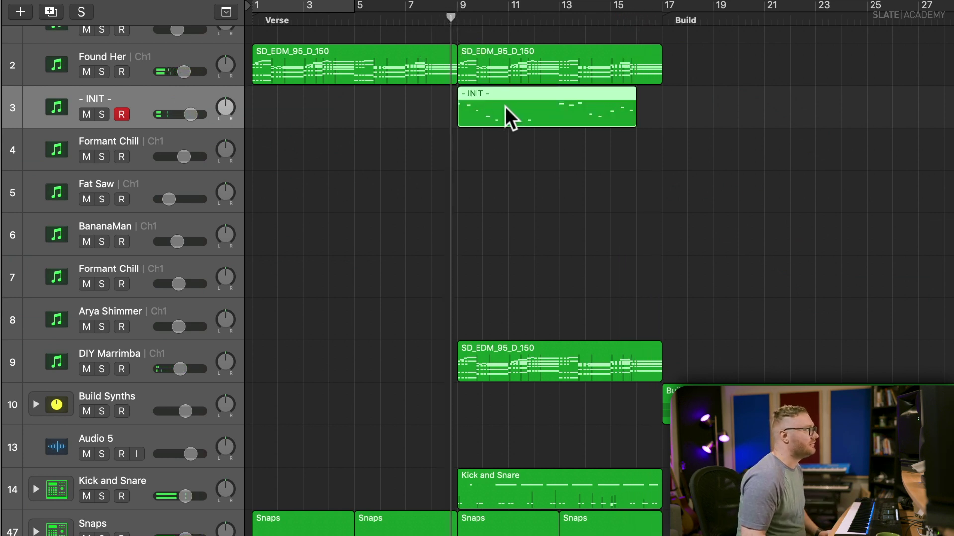
# - Lower the - INIT - pluck track's volume to -7.8 dB and pan it to -19
pyautogui.moveTo(200, 115); pyautogui.dragTo(180, 114)
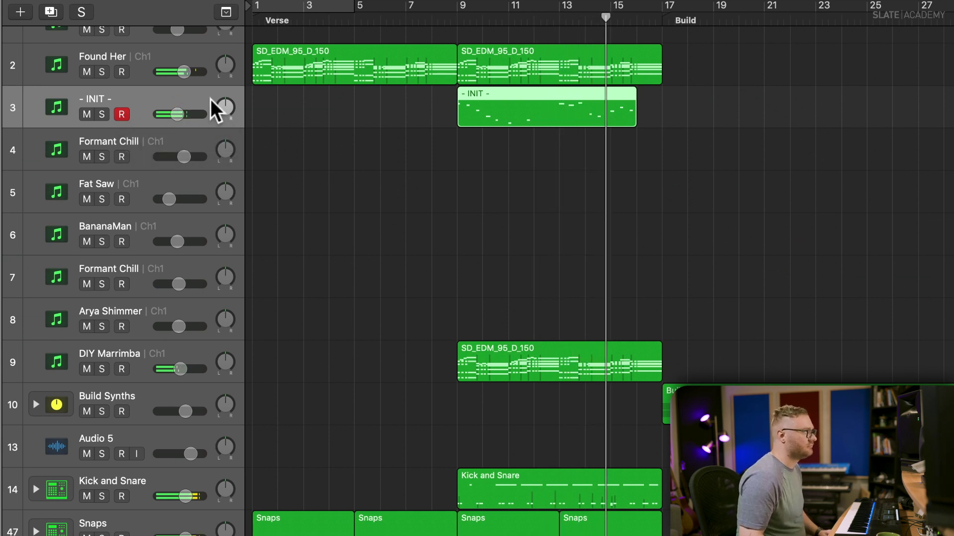
pyautogui.moveTo(224, 110); pyautogui.dragTo(223, 119)
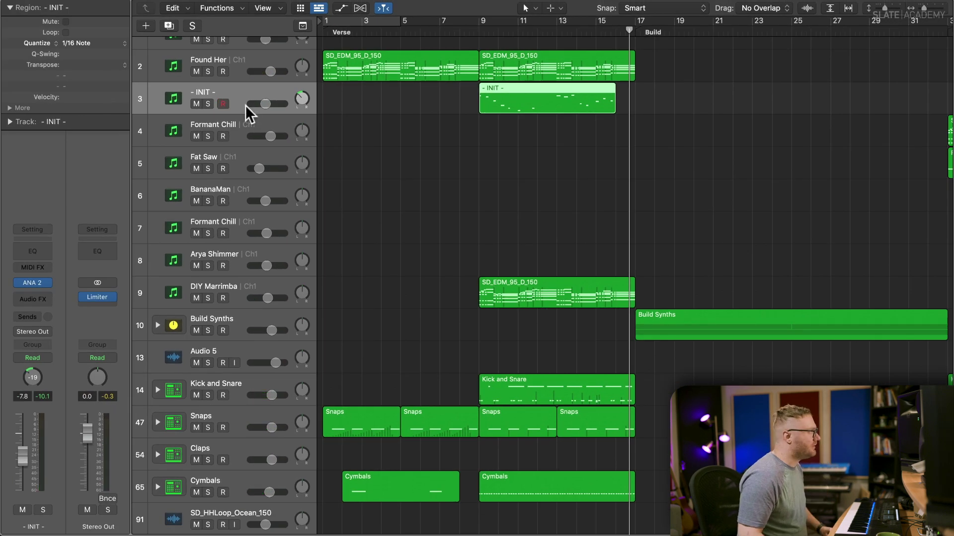
# - Add a software instrument track below the pluck track, load ANA 2 in stereo on it and open its preset browser
pyautogui.press('alt+super+s')
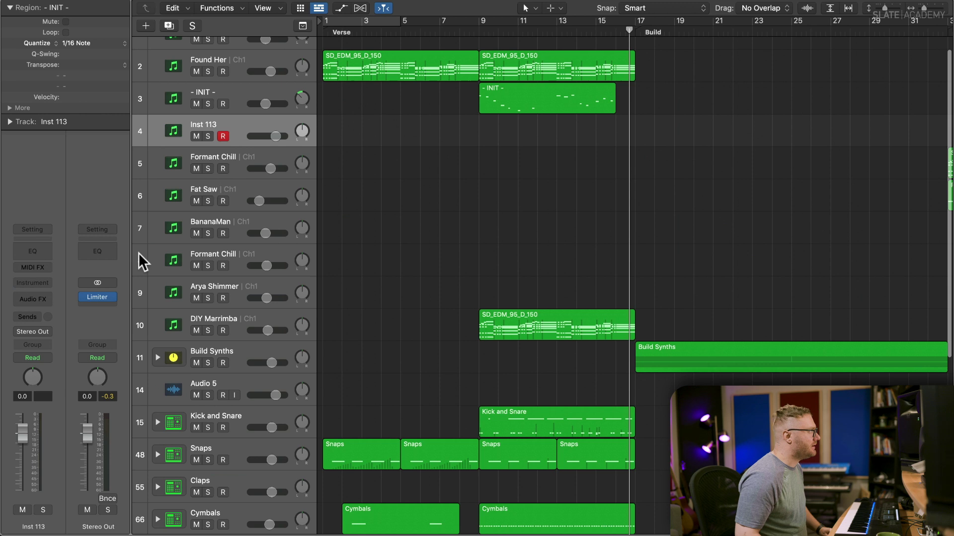
pyautogui.click(39, 282)
pyautogui.moveTo(67, 311)
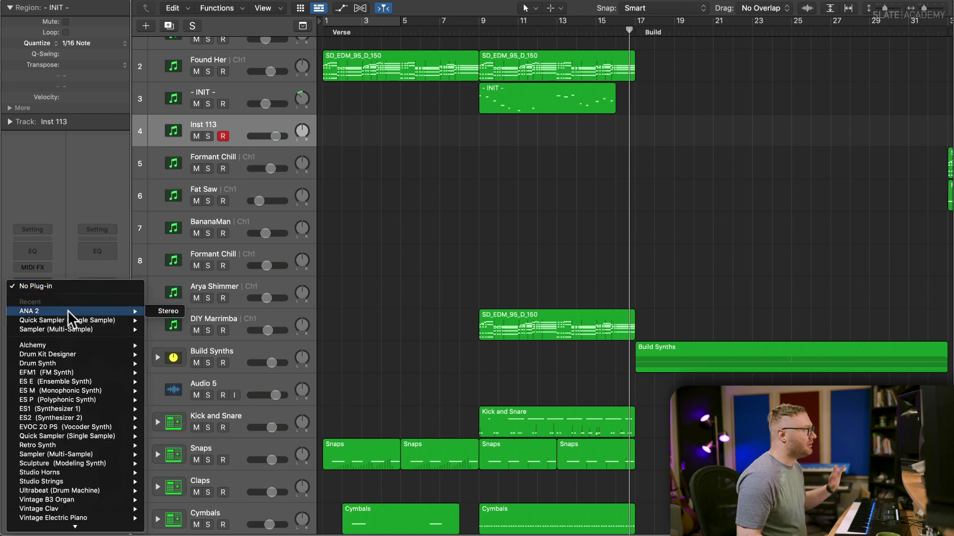
pyautogui.click(177, 309)
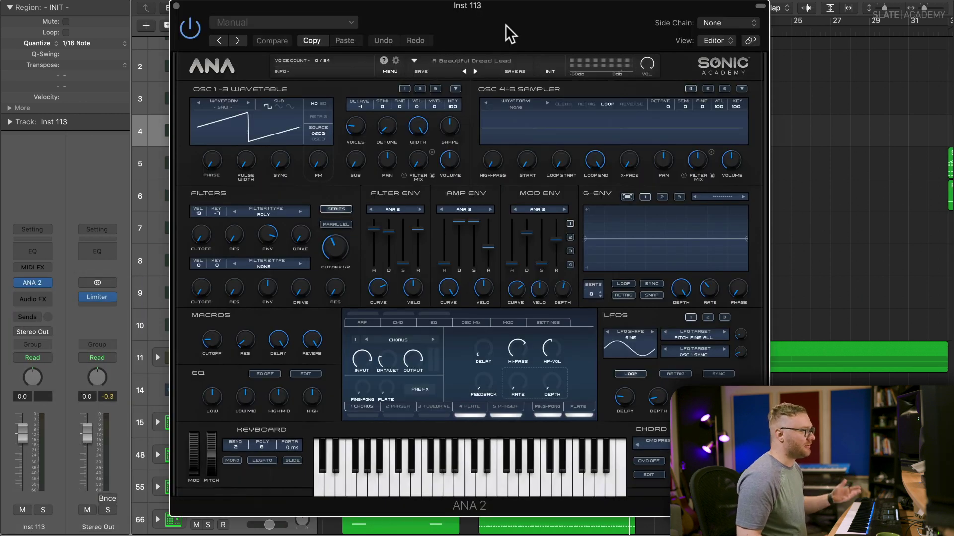
pyautogui.click(479, 59)
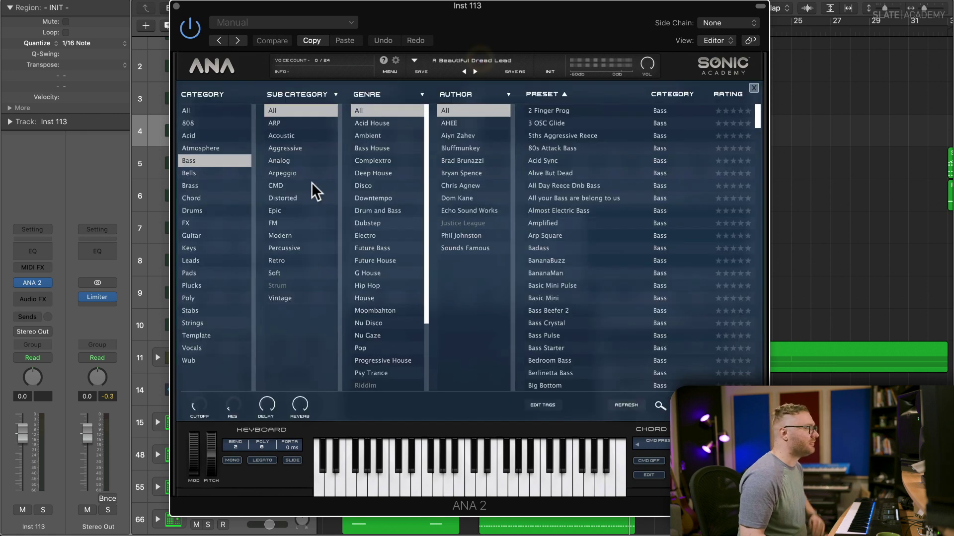
# - Audition several presets in ANA 2's Plucks category and load Duck Pluck
pyautogui.click(216, 283)
pyautogui.click(590, 221)
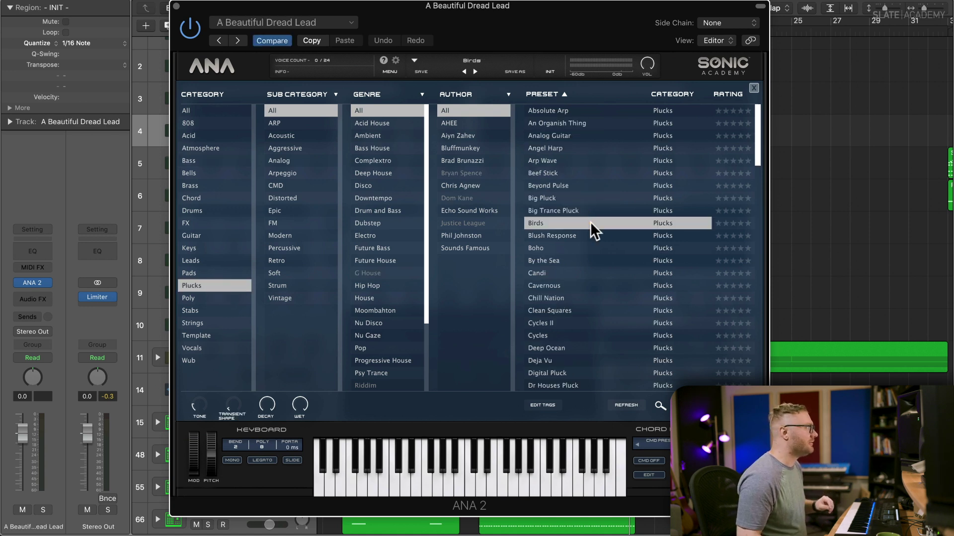
pyautogui.click(573, 262)
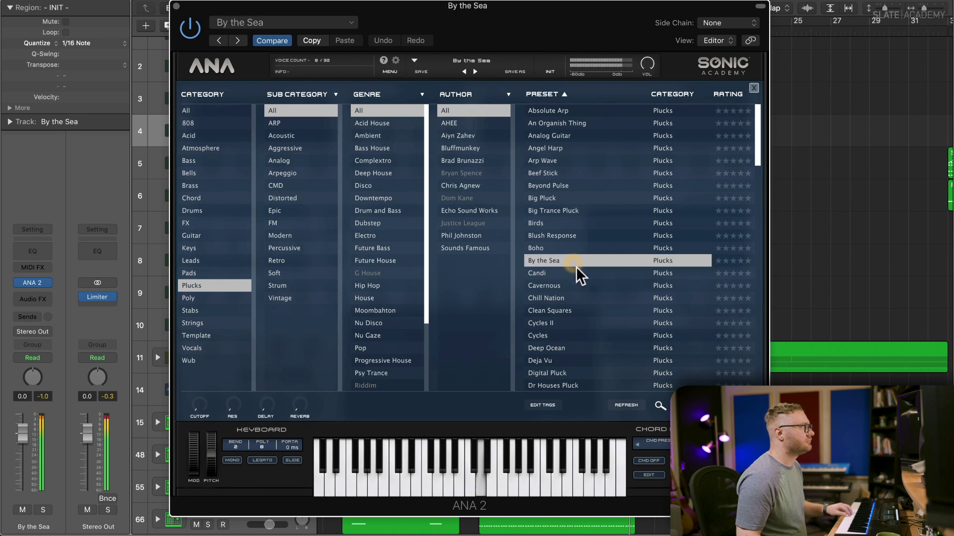
pyautogui.click(576, 285)
pyautogui.click(577, 314)
pyautogui.click(576, 332)
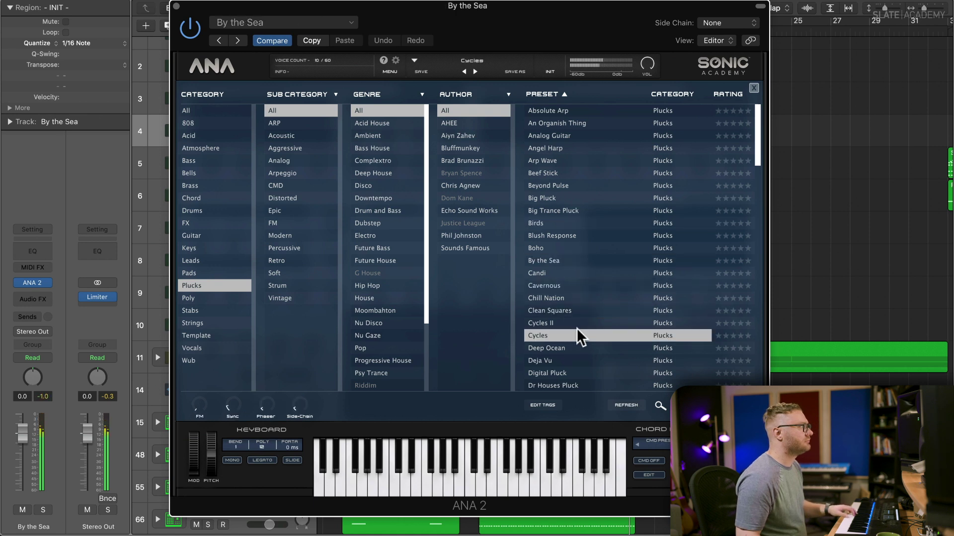
pyautogui.click(576, 308)
pyautogui.click(573, 358)
pyautogui.scroll(-5, 574, 348)
pyautogui.click(571, 350)
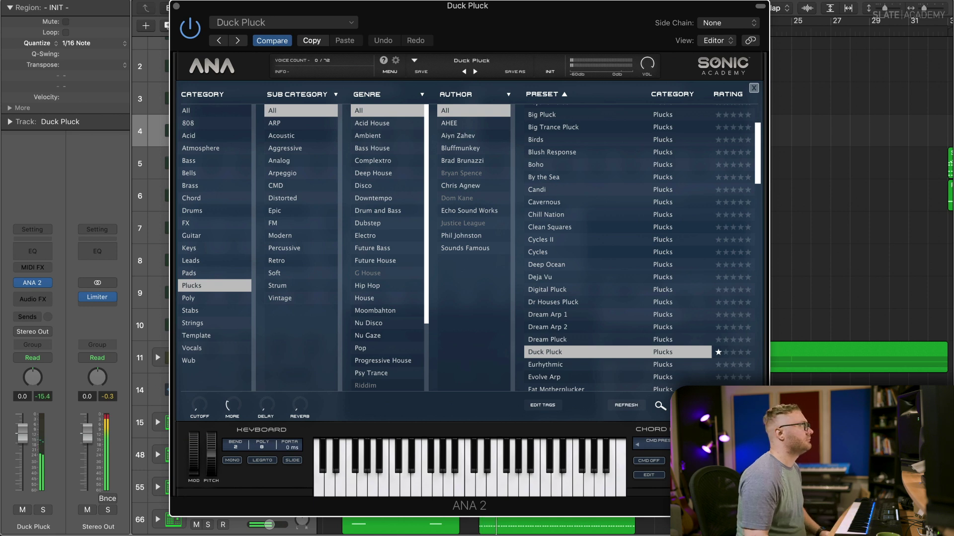
# - Record a pluck part on the Duck Pluck track from bar 1 across the first half of the verse
pyautogui.moveTo(274, 18); pyautogui.dragTo(666, 132)
pyautogui.click(344, 34)
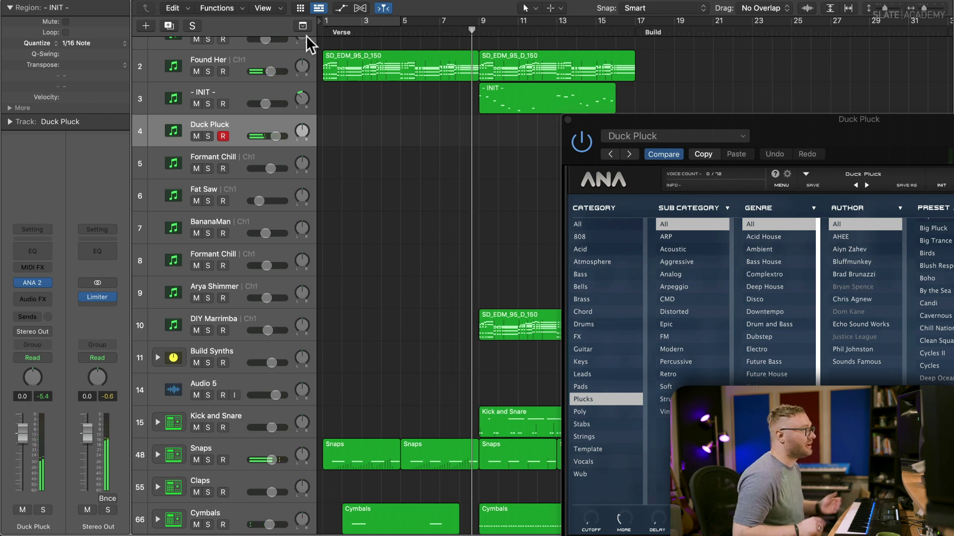
pyautogui.press('Return')
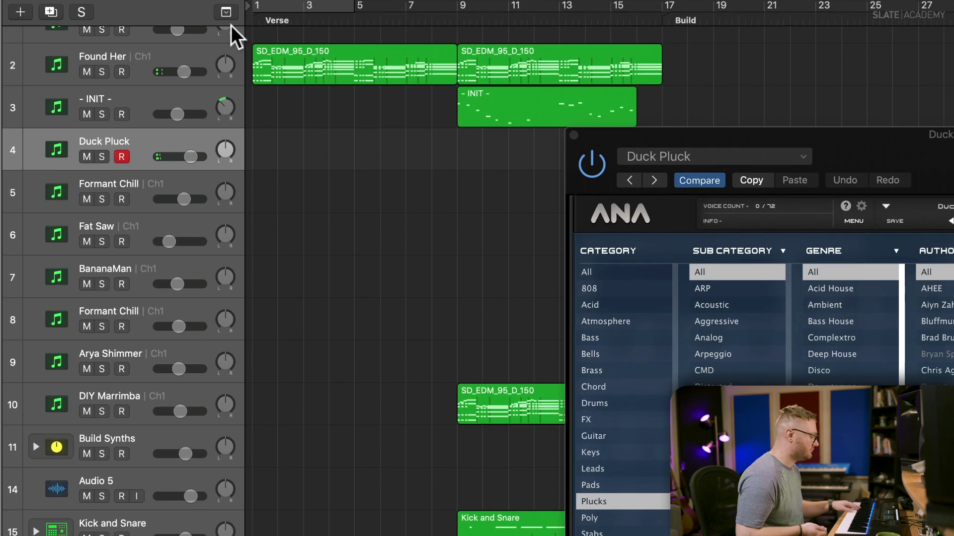
pyautogui.press('r')
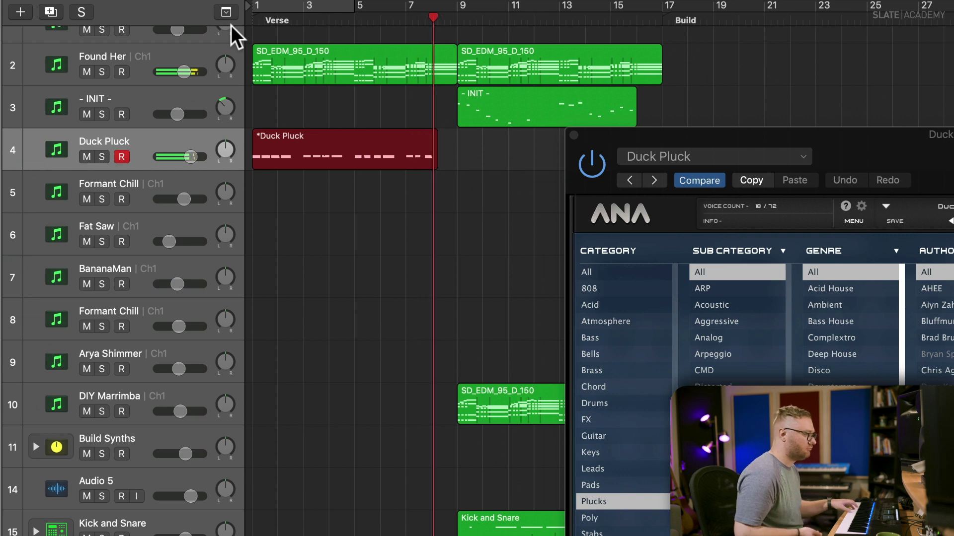
# - Overdub extra pluck notes on the Duck Pluck track at the end of the first half of the verse
pyautogui.click(411, 17)
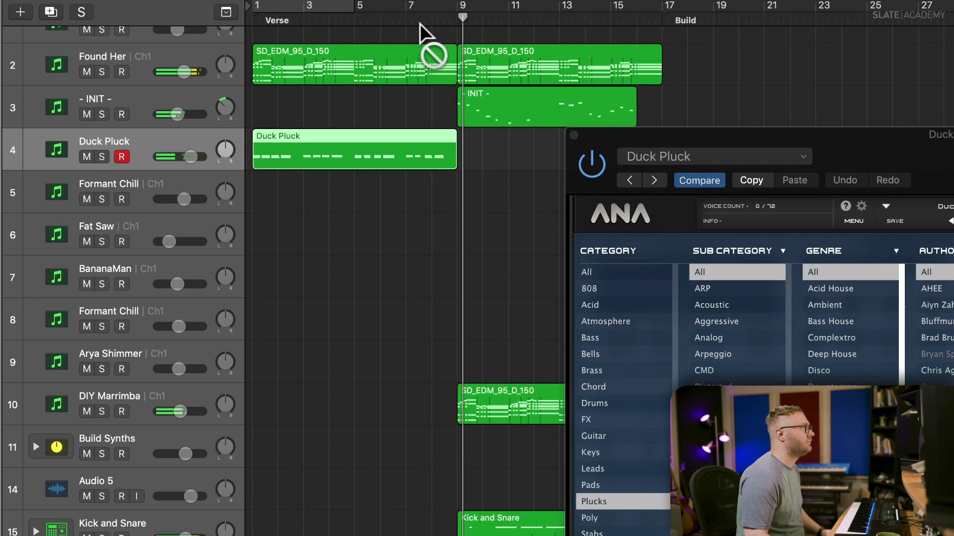
pyautogui.press('space')
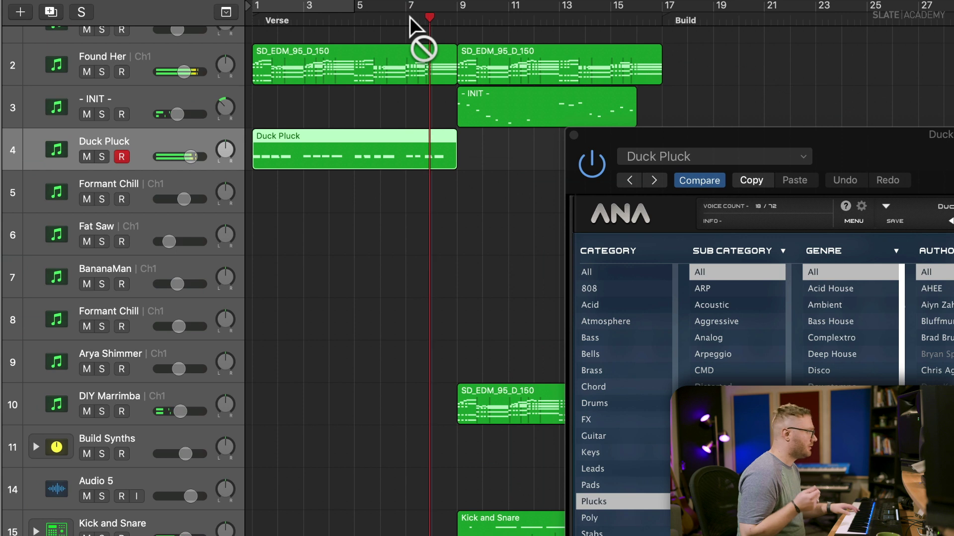
pyautogui.press('r')
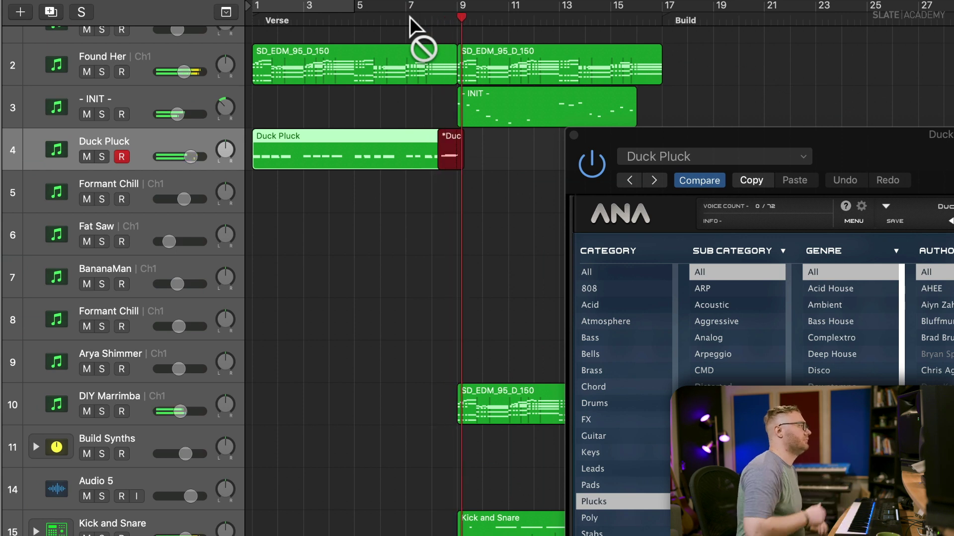
# - Trim the Duck Pluck region to end at bar 9 and copy it to the second half of the verse
pyautogui.click(410, 17)
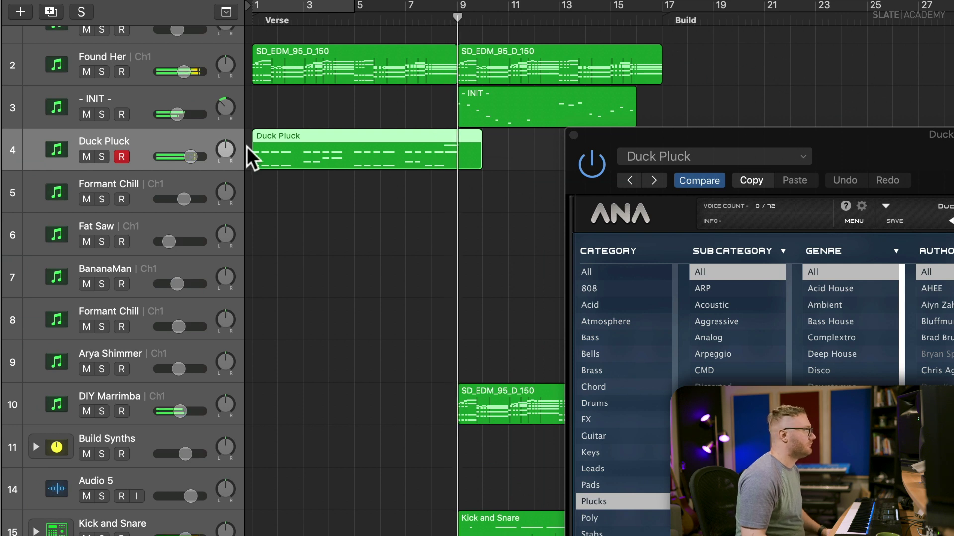
pyautogui.moveTo(480, 157); pyautogui.dragTo(468, 145)
pyautogui.moveTo(309, 140); pyautogui.dragTo(517, 147)
# - Lower the Duck Pluck track's volume to -2.4 dB during playback and close its ANA 2 window
pyautogui.click(435, 20)
pyautogui.press('space')
pyautogui.moveTo(192, 156); pyautogui.dragTo(185, 154)
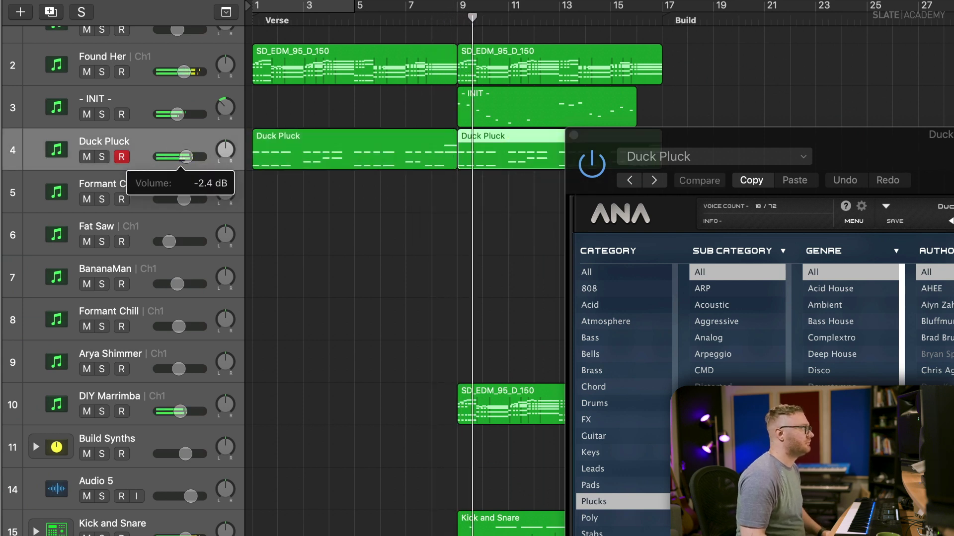
pyautogui.press('space')
pyautogui.click(253, 21)
pyautogui.moveTo(866, 136); pyautogui.dragTo(559, 66)
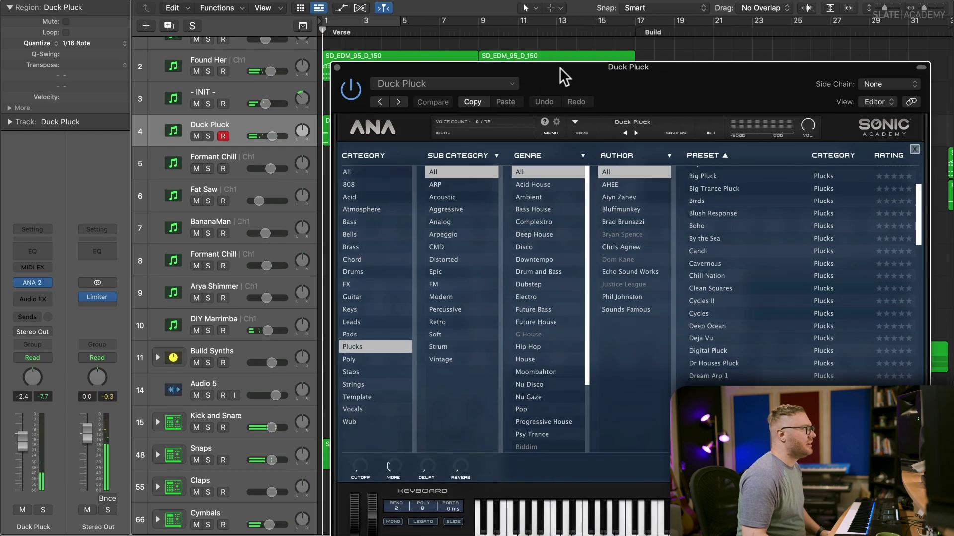
pyautogui.click(454, 53)
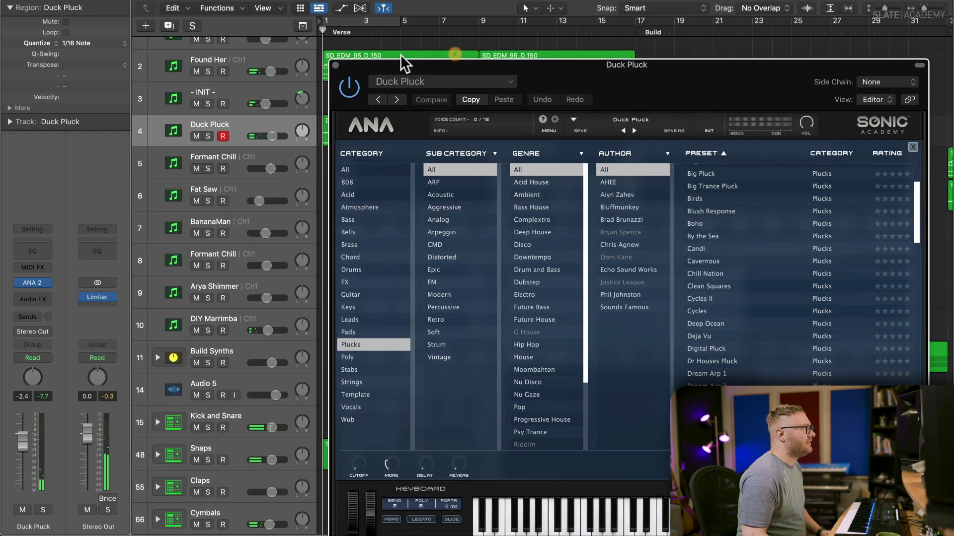
pyautogui.click(334, 63)
# - Add a software instrument track below Duck Pluck and load ANA 2 on it
pyautogui.press('alt+super+s')
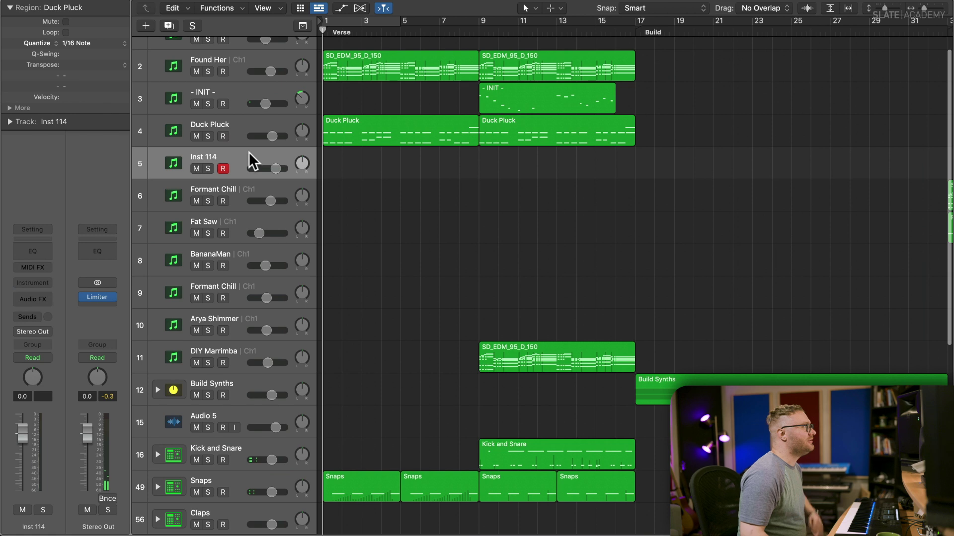
pyautogui.click(45, 284)
pyautogui.moveTo(46, 311)
pyautogui.click(183, 308)
# - Load the FM Bell preset from ANA 2's Bells category and close the plug-in
pyautogui.click(233, 173)
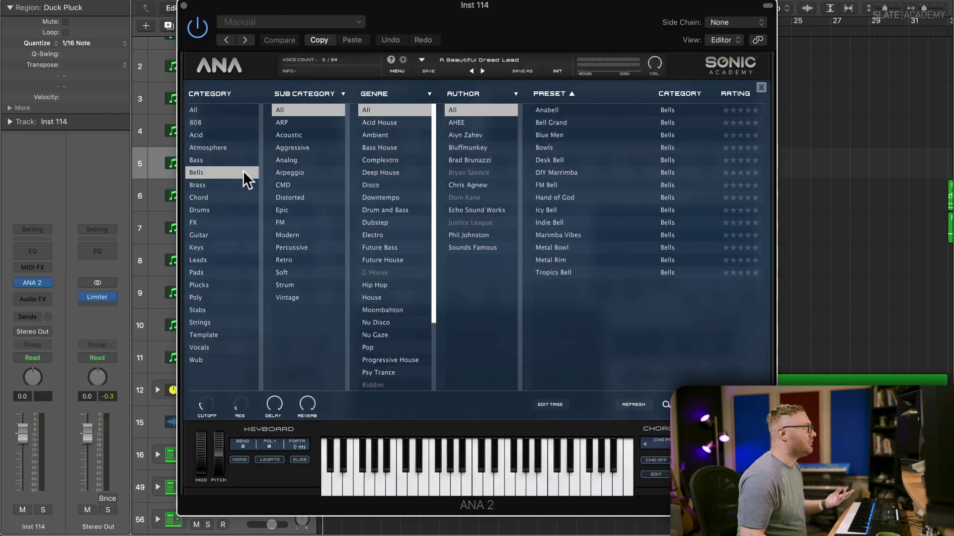
pyautogui.click(554, 172)
pyautogui.click(559, 182)
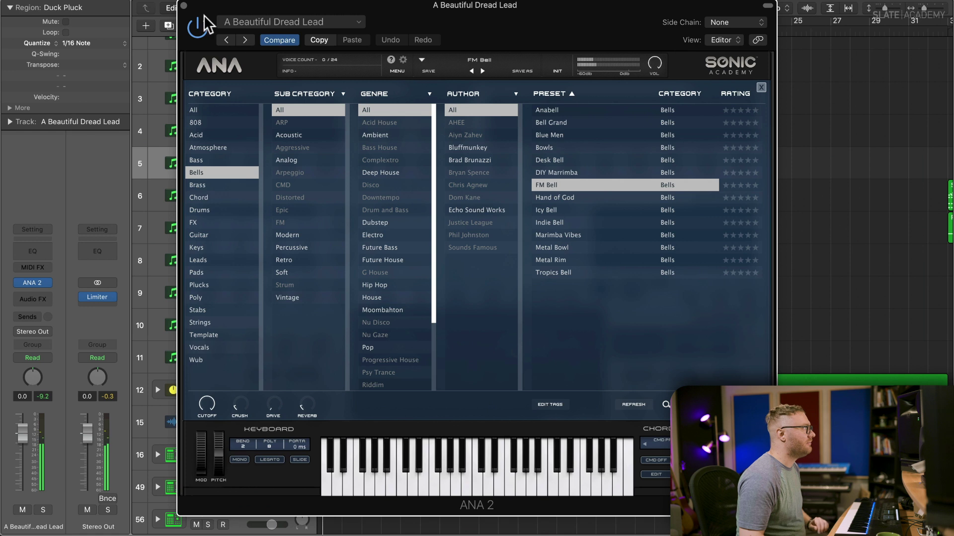
pyautogui.click(185, 5)
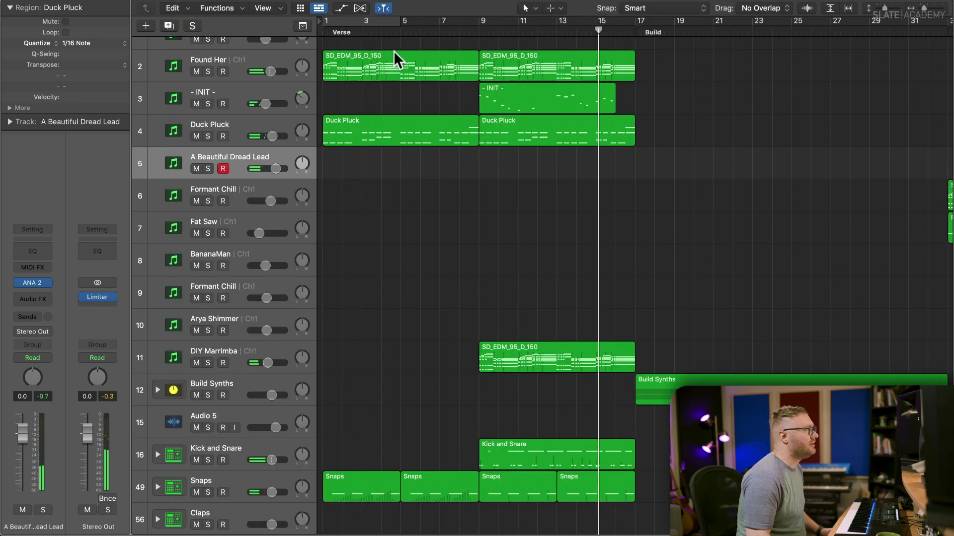
# - Copy Found Her's first SD_EDM_95_D_150 region to the A Beautiful Dread Lead track and open the copy in the Piano Roll
pyautogui.moveTo(394, 51); pyautogui.dragTo(395, 153)
pyautogui.press('Return')
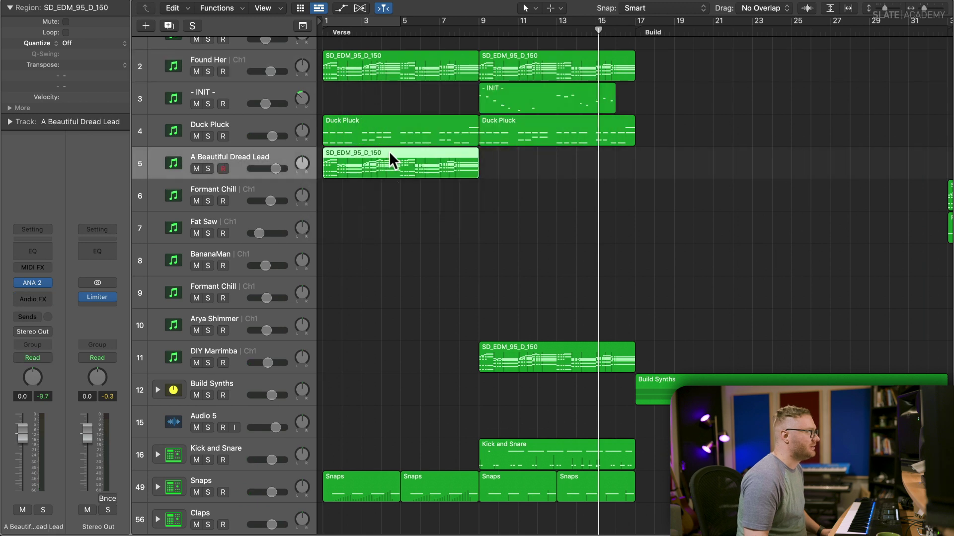
pyautogui.doubleClick(389, 151)
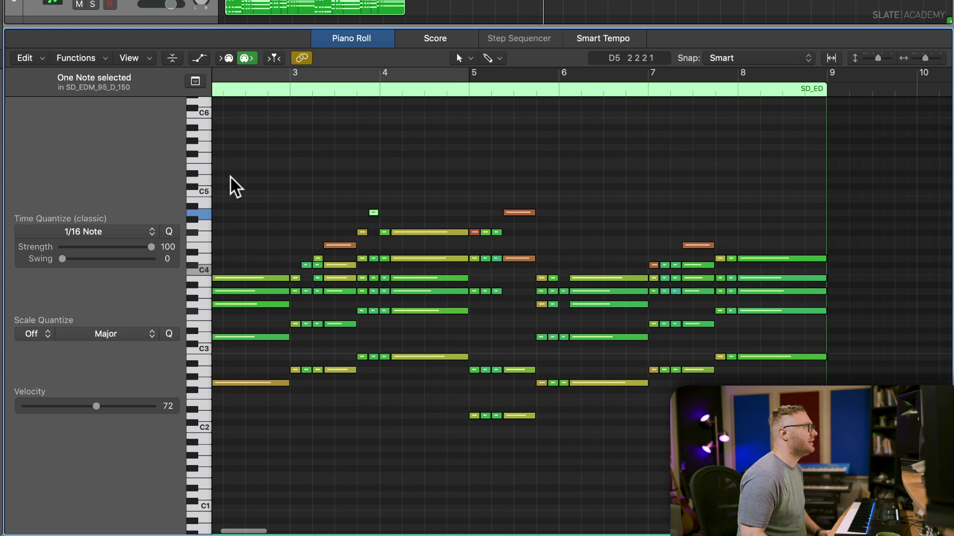
pyautogui.press('space')
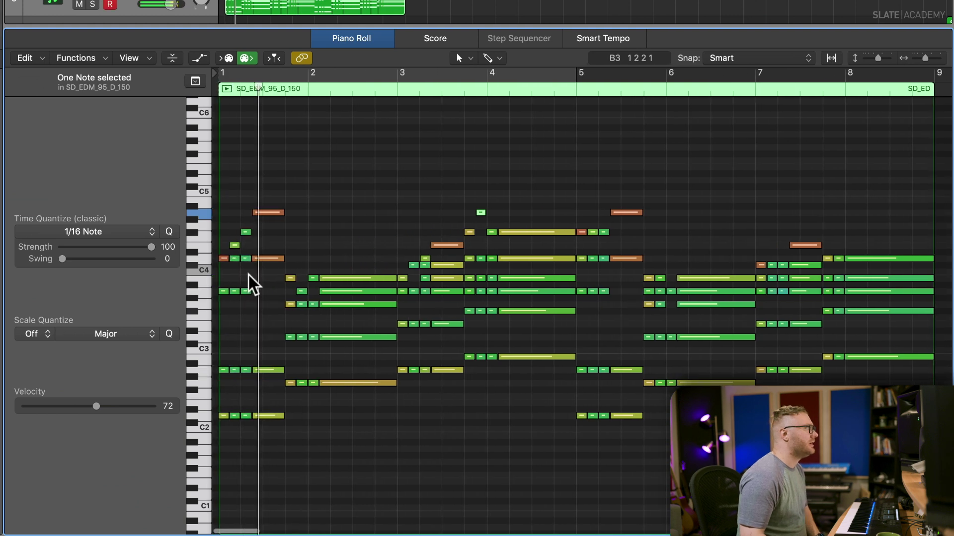
# - Delete the chord notes beneath the top melody line in bars 1 and 2 of the copied region
pyautogui.click(272, 253)
pyautogui.moveTo(239, 268); pyautogui.dragTo(248, 265)
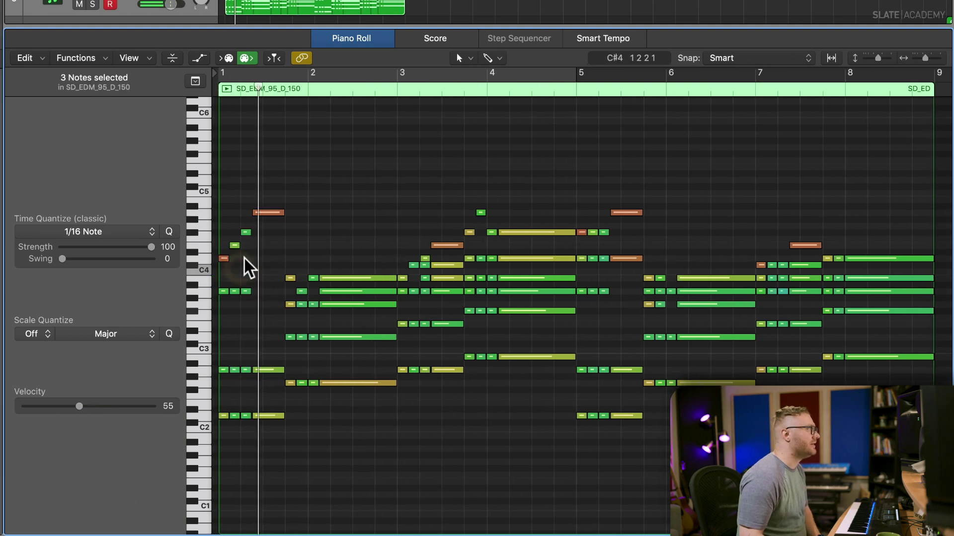
pyautogui.moveTo(261, 279); pyautogui.dragTo(209, 466)
pyautogui.press('Delete')
pyautogui.press('space')
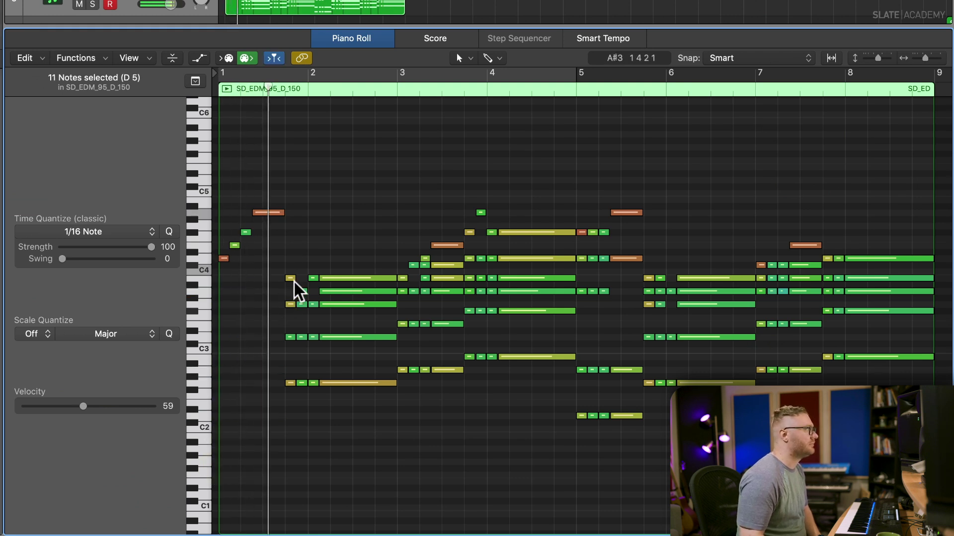
pyautogui.moveTo(284, 298); pyautogui.dragTo(390, 399)
pyautogui.press('Delete')
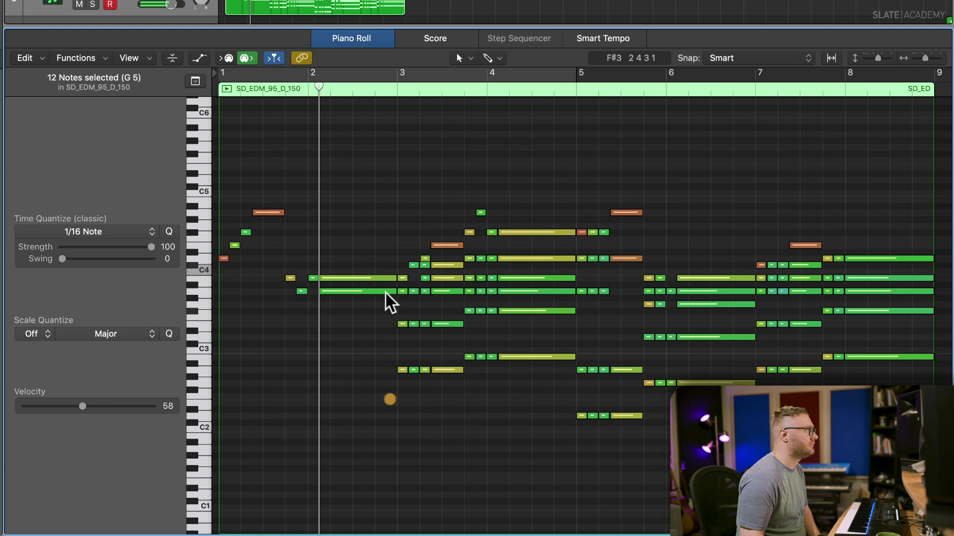
pyautogui.click(366, 293)
pyautogui.press('Delete')
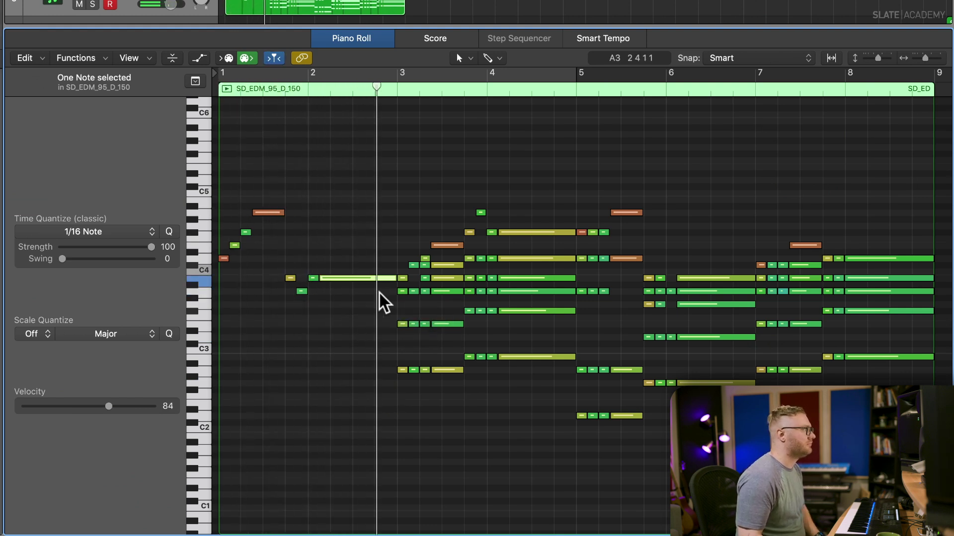
# - Delete the chord notes beneath the top melody line in bars 3 to 5 of the copied region
pyautogui.moveTo(390, 293); pyautogui.dragTo(668, 459)
pyautogui.press('Delete')
pyautogui.moveTo(443, 271); pyautogui.dragTo(578, 313)
pyautogui.press('Delete')
pyautogui.press('Delete')
pyautogui.press('Delete')
pyautogui.moveTo(576, 274); pyautogui.dragTo(606, 255)
pyautogui.press('Delete')
pyautogui.click(626, 259)
pyautogui.press('Delete')
# - Delete the remaining lower chord notes from the end of bar 5 through bar 8, leaving a single-note melody
pyautogui.hscroll(5, 553, 293)
pyautogui.hscroll(2, 554, 294)
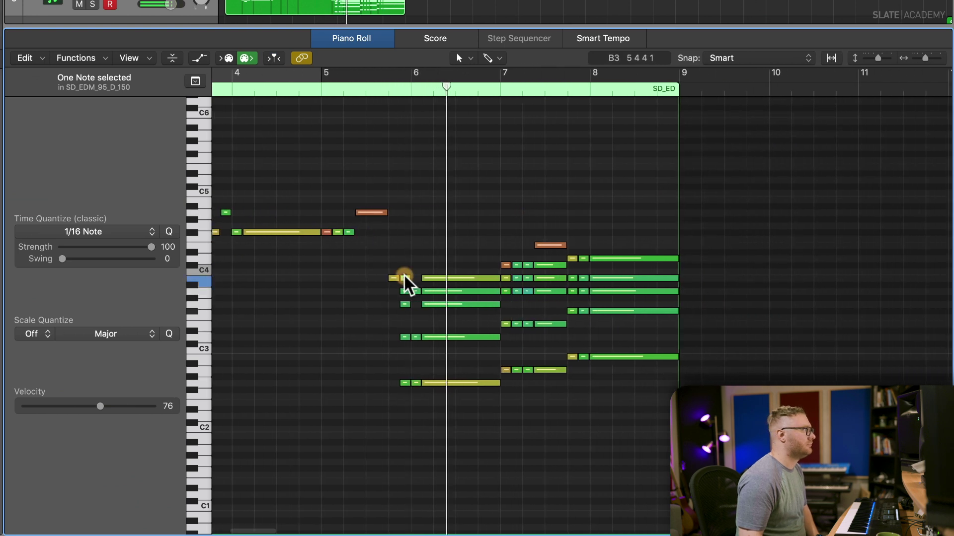
pyautogui.moveTo(414, 290); pyautogui.dragTo(488, 420)
pyautogui.press('Delete')
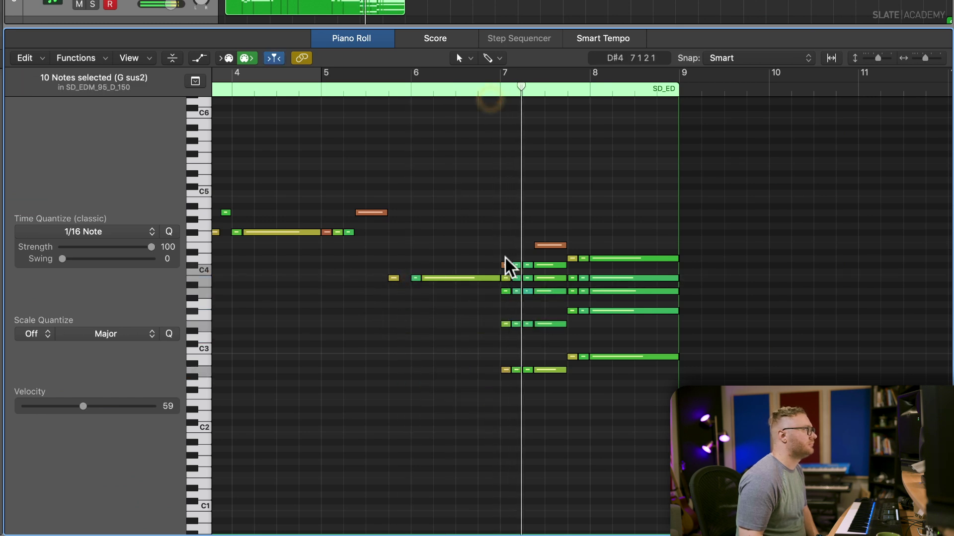
pyautogui.moveTo(510, 372); pyautogui.dragTo(609, 301)
pyautogui.press('Delete')
pyautogui.moveTo(511, 392); pyautogui.dragTo(668, 281)
pyautogui.press('Delete')
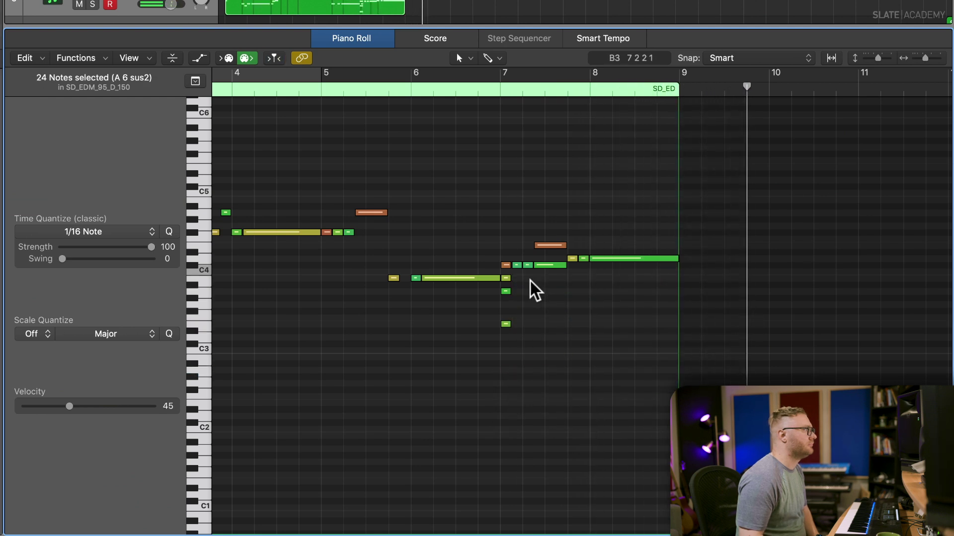
pyautogui.moveTo(521, 261); pyautogui.dragTo(505, 332)
pyautogui.press('Delete')
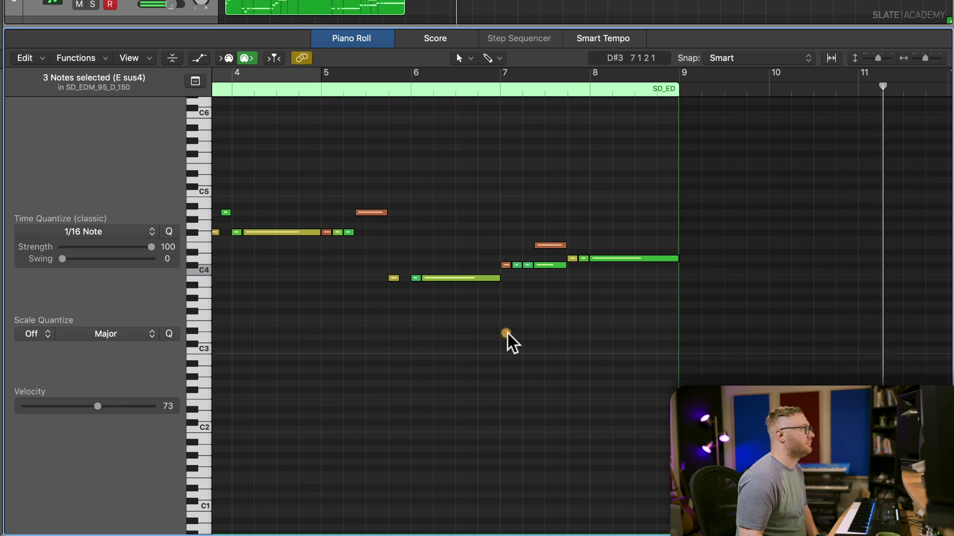
pyautogui.click(554, 265)
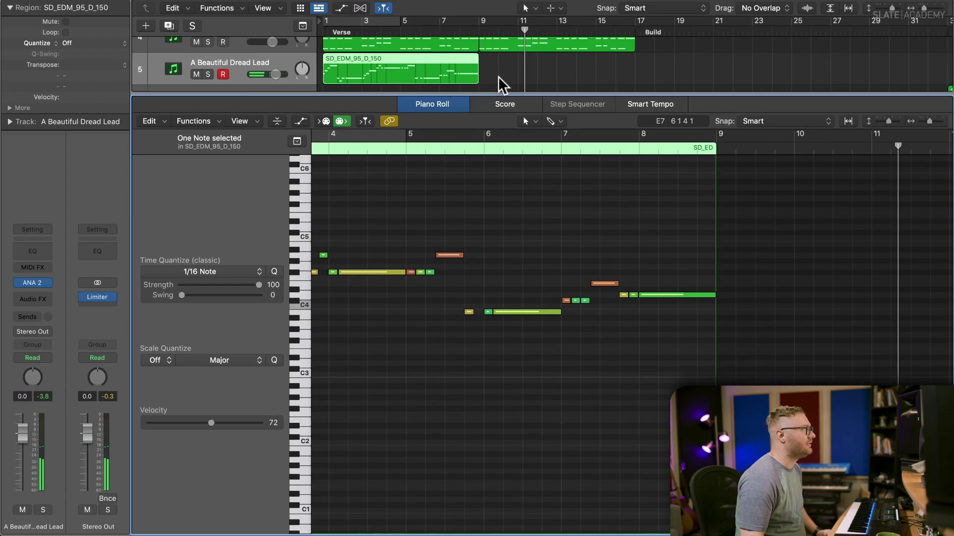
# - Close the Piano Roll and add a duplicate of the A Beautiful Dread Lead track directly below it
pyautogui.press('p')
pyautogui.click(452, 33)
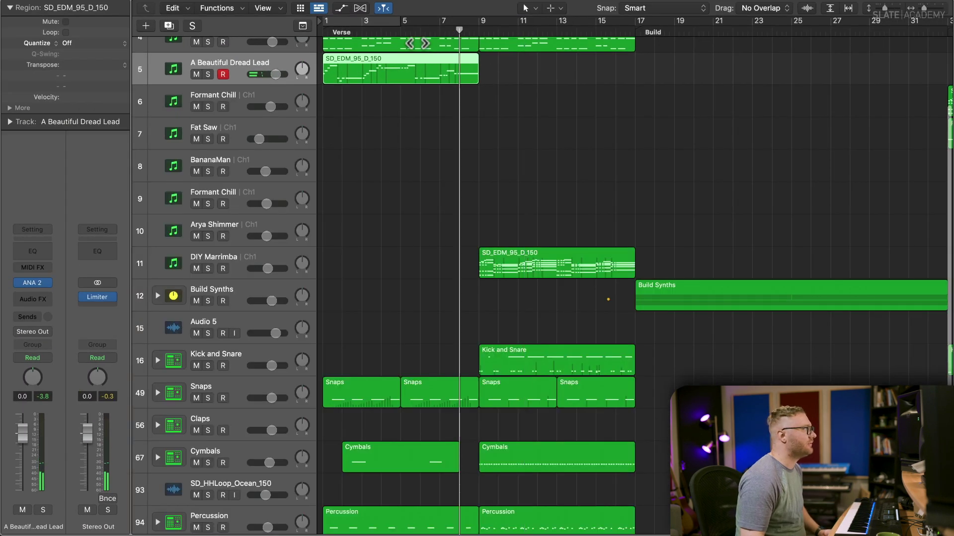
pyautogui.press('super+d')
# - Record a bell chord at bar 9 on the duplicated A Beautiful Dread Lead track
pyautogui.click(433, 33)
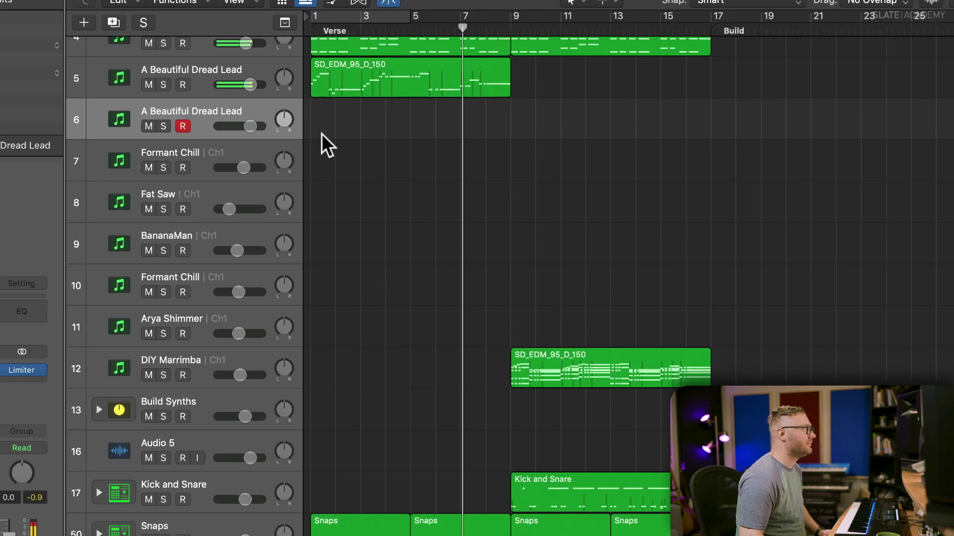
pyautogui.press('r')
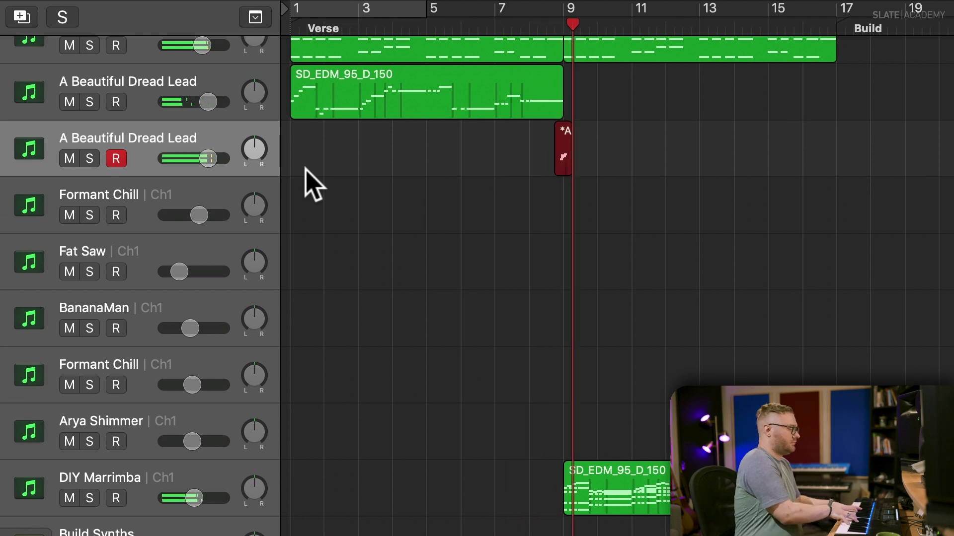
pyautogui.press('space')
# - Solo the duplicated A Beautiful Dread Lead track and play back the recorded chord from bar 8
pyautogui.click(563, 24)
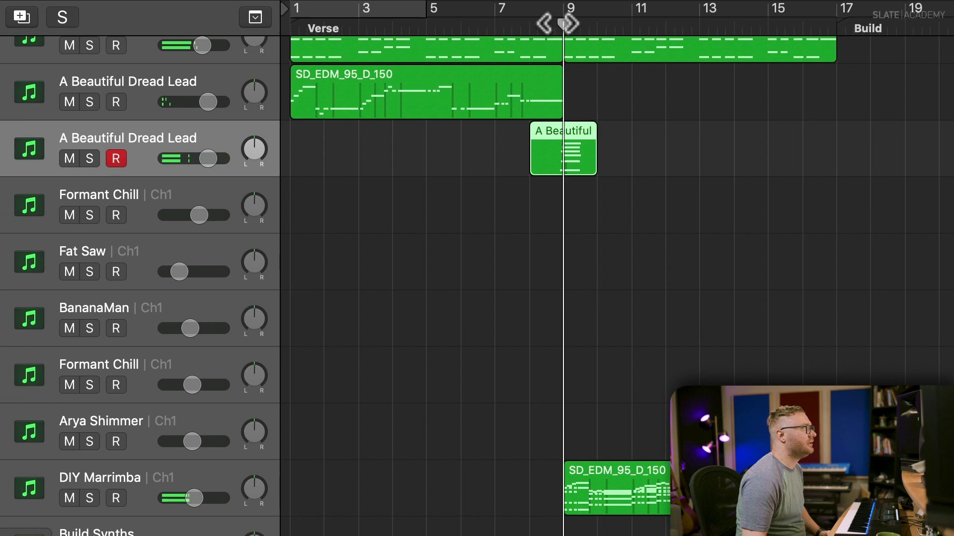
pyautogui.press('s')
pyautogui.click(530, 25)
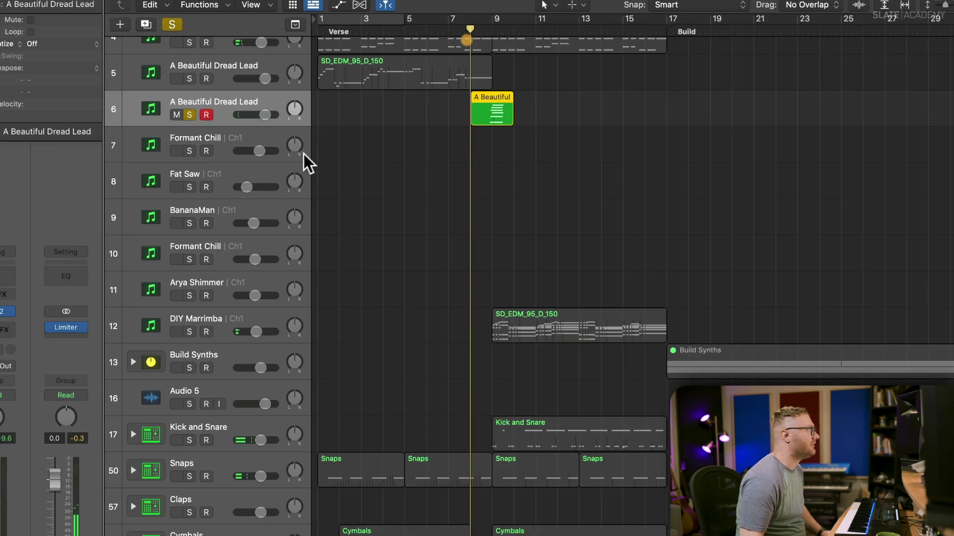
# - Insert Multipass after ANA 2 on the duplicated A Beautiful Dread Lead track and add a Reverb to Band 4
pyautogui.click(45, 296)
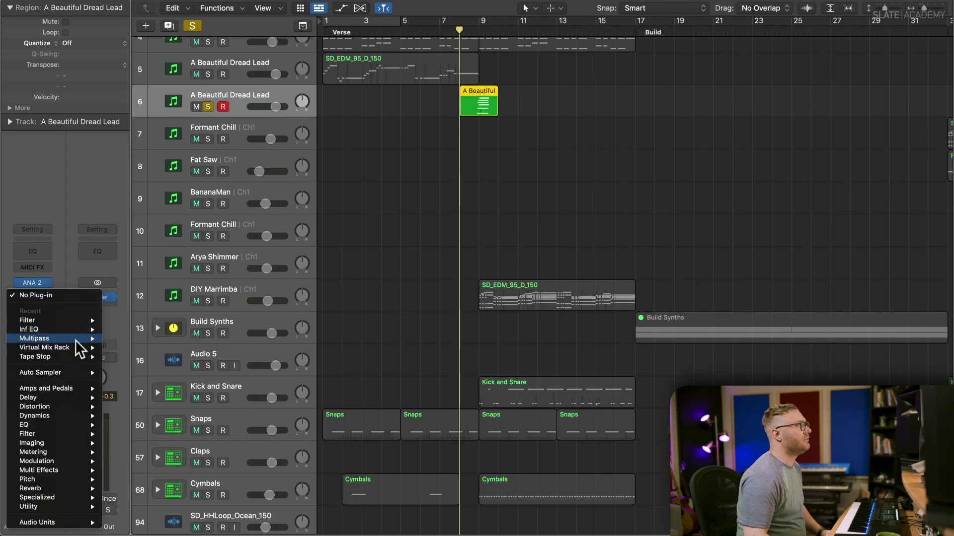
pyautogui.moveTo(76, 340)
pyautogui.click(114, 338)
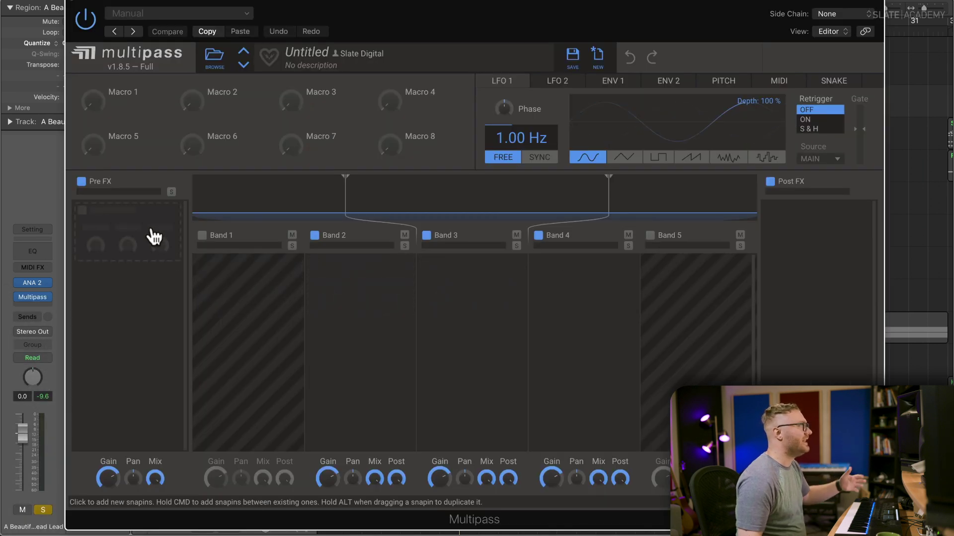
pyautogui.click(571, 271)
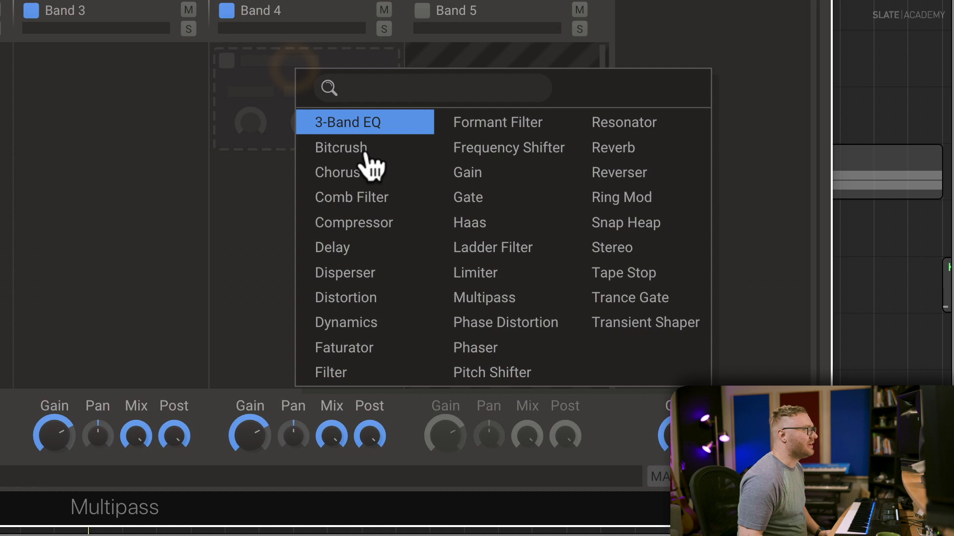
pyautogui.click(631, 149)
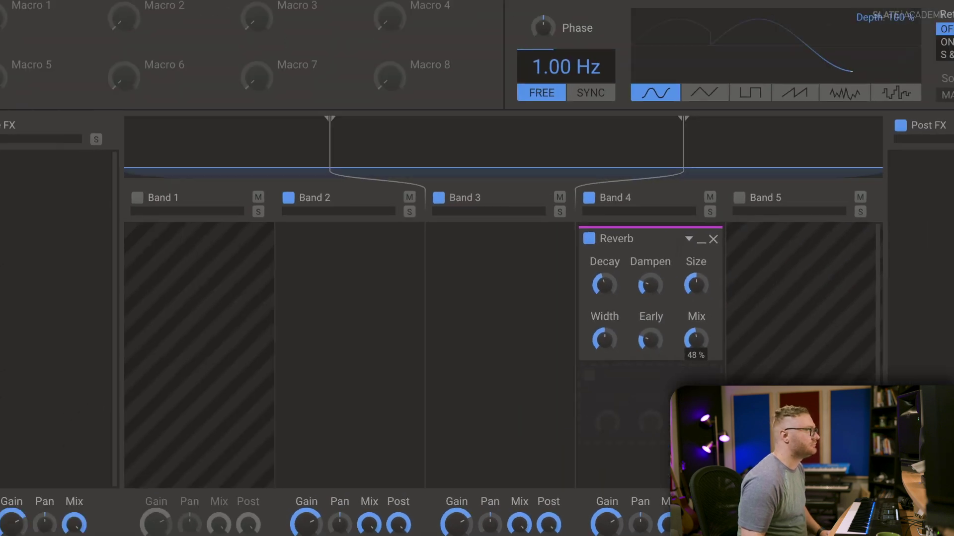
# - Lower Multipass's upper crossover to 990 Hz and raise the reverb's decay and mix while auditioning the chord from bar 8
pyautogui.moveTo(711, 157); pyautogui.dragTo(558, 166)
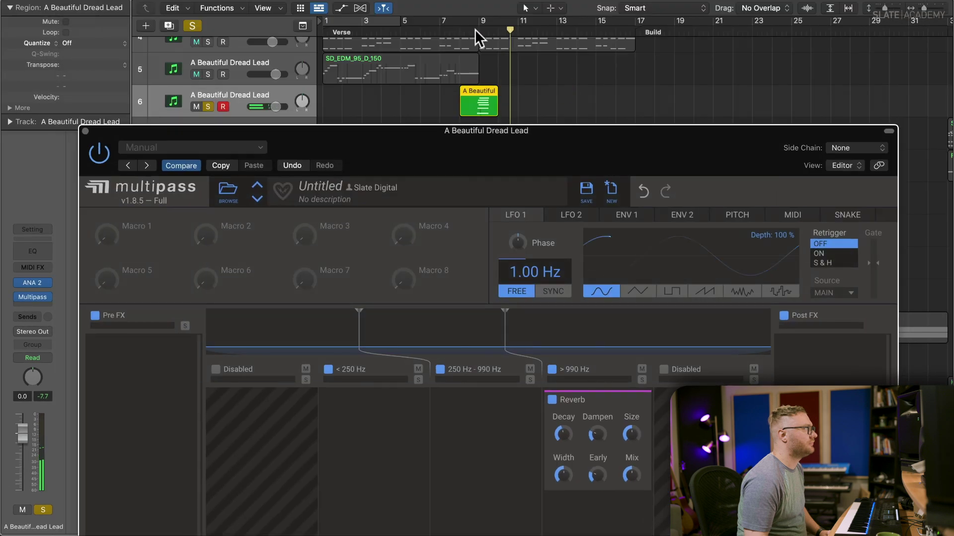
pyautogui.moveTo(564, 149); pyautogui.dragTo(545, 8)
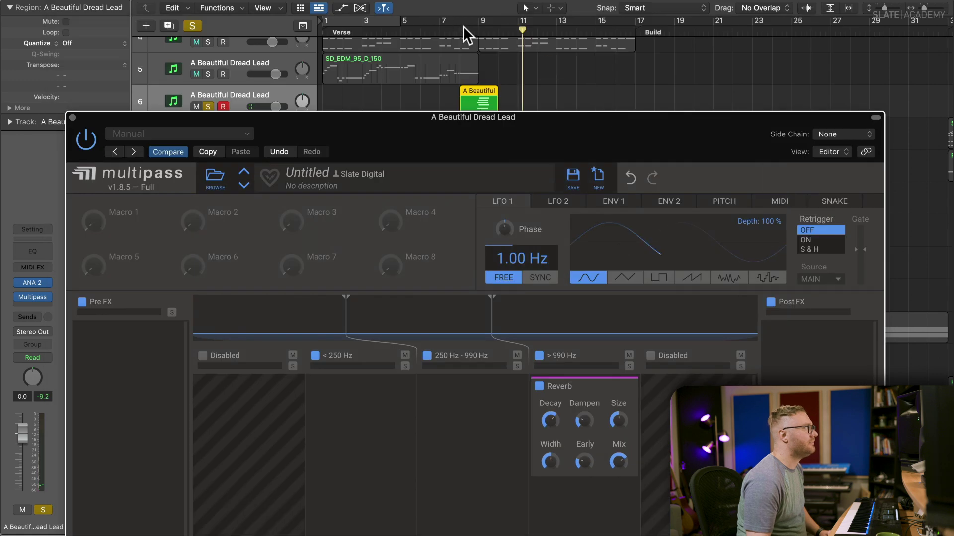
pyautogui.click(463, 26)
pyautogui.press('space')
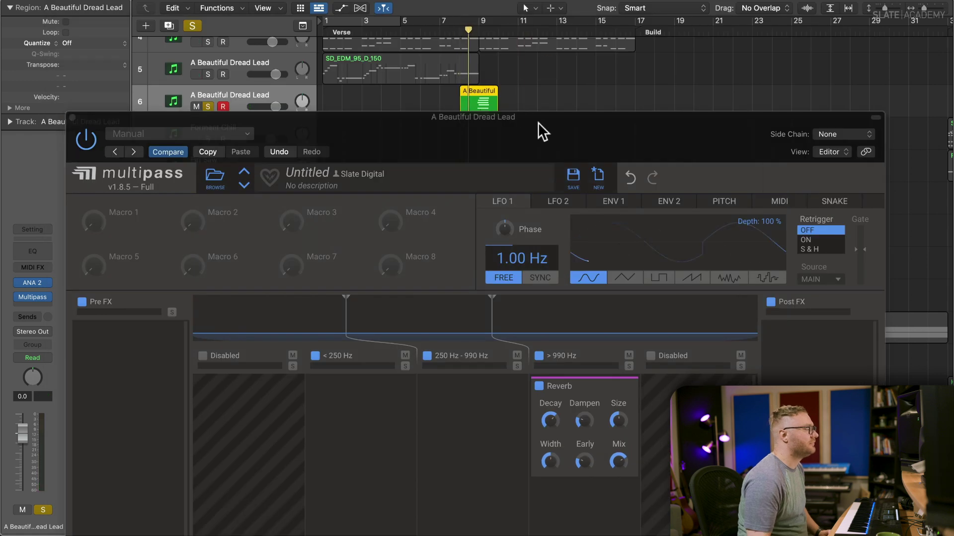
pyautogui.moveTo(534, 114); pyautogui.dragTo(479, 25)
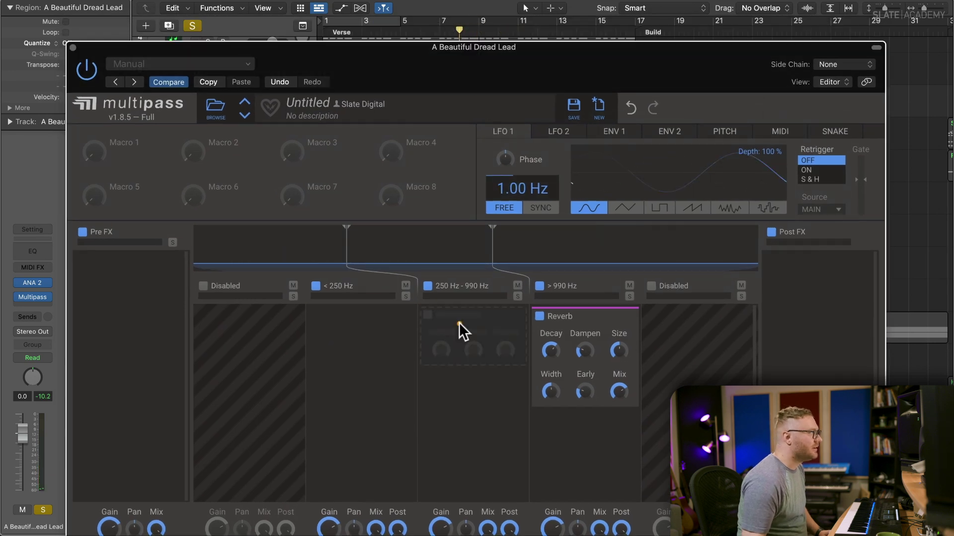
# - Add a Delay with Ping-Pong on to the 250 Hz - 990 Hz band and close Multipass
pyautogui.click(460, 324)
pyautogui.click(507, 428)
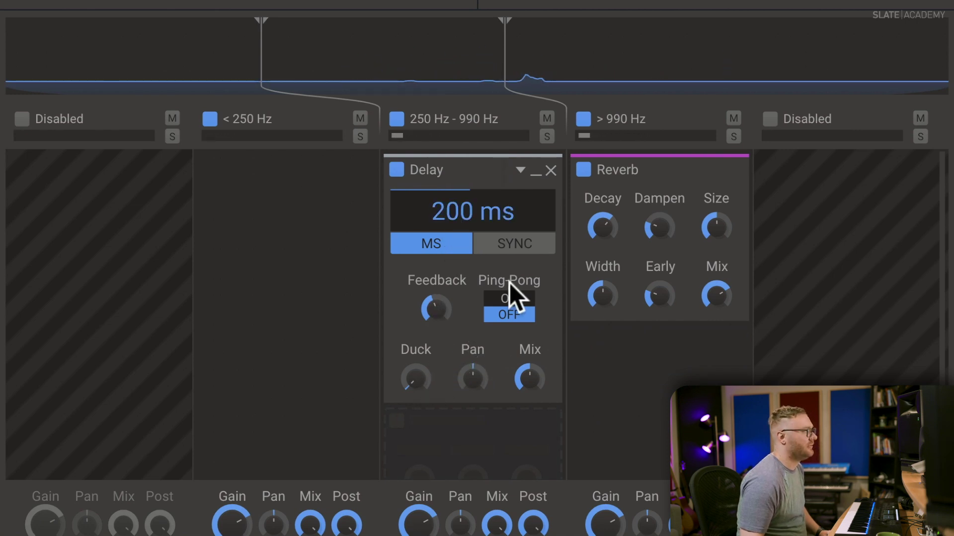
pyautogui.click(509, 299)
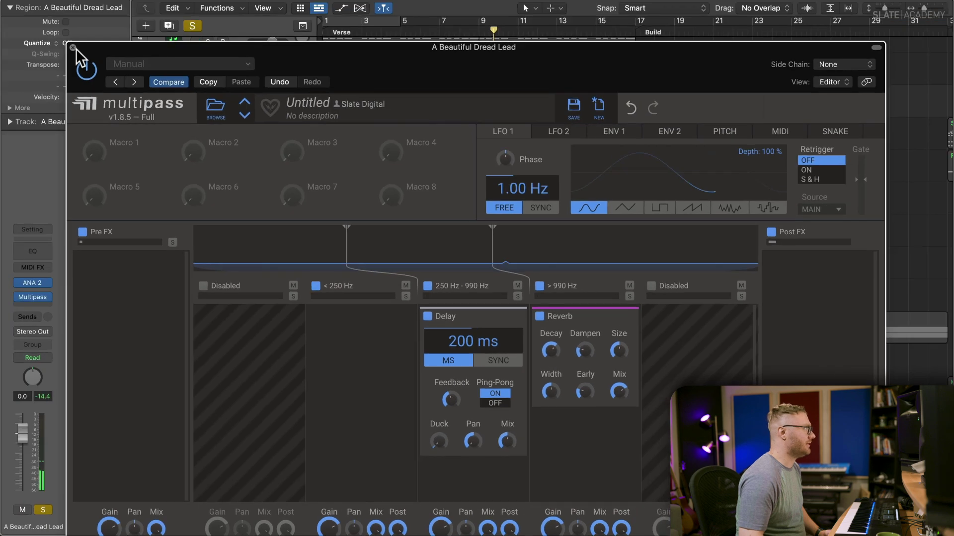
pyautogui.click(76, 48)
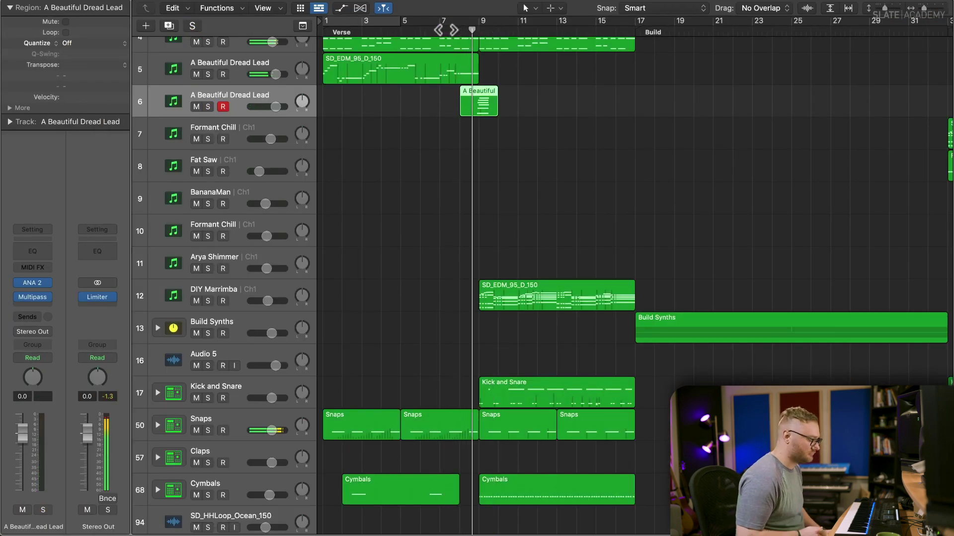
# - Set the volume of the duplicated A Beautiful Dread Lead track to -2.3 dB
pyautogui.press('super+Up')
pyautogui.press('super+Up')
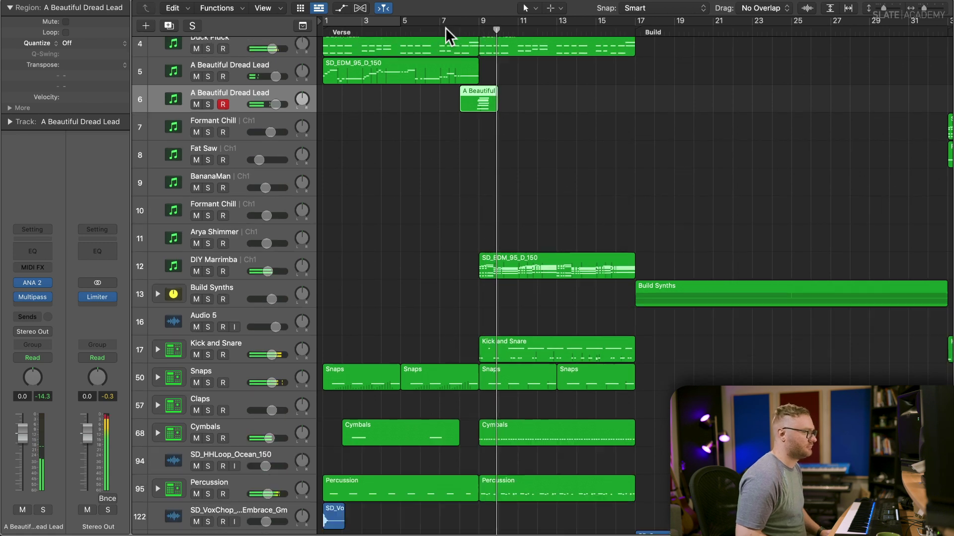
pyautogui.moveTo(22, 433); pyautogui.dragTo(21, 443)
# - Transpose the SD_EDM_95_D_150 melody region on the original A Beautiful Dread Lead track by -12
pyautogui.click(321, 33)
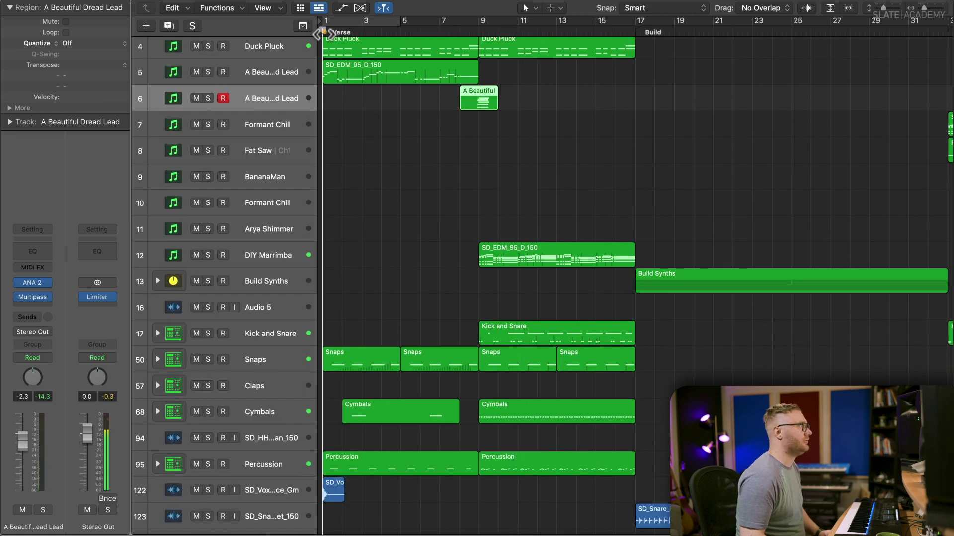
pyautogui.scroll(1, 354, 110)
pyautogui.doubleClick(362, 102)
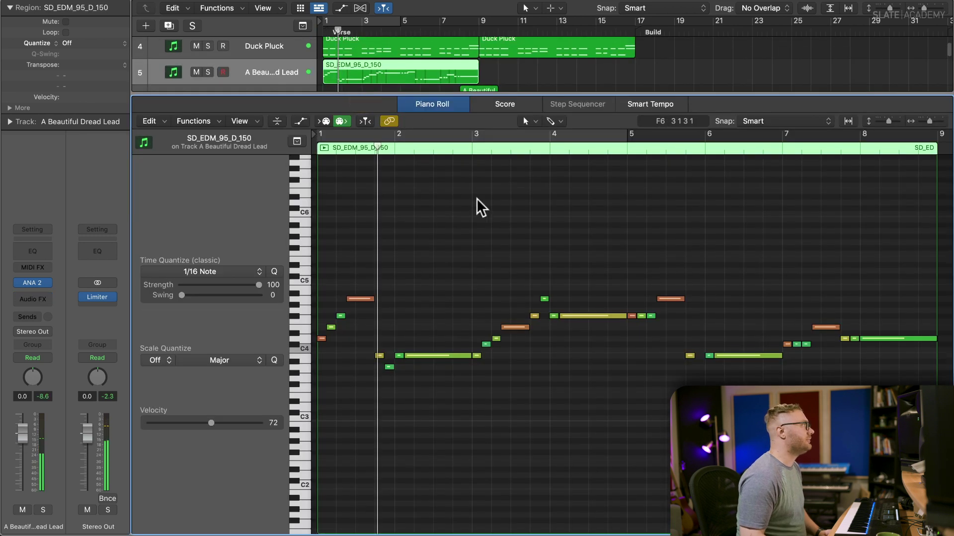
pyautogui.click(447, 217)
pyautogui.press('super+a')
pyautogui.press('e')
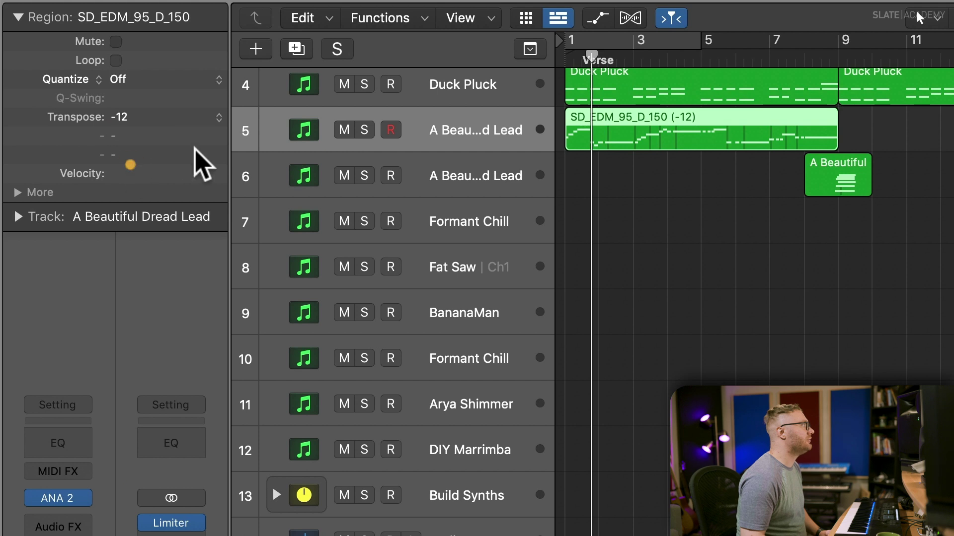
# - Play back the transposed melody from the start of the verse together with the other tracks
pyautogui.moveTo(591, 54); pyautogui.dragTo(499, 74)
pyautogui.press('space')
pyautogui.click(905, 126)
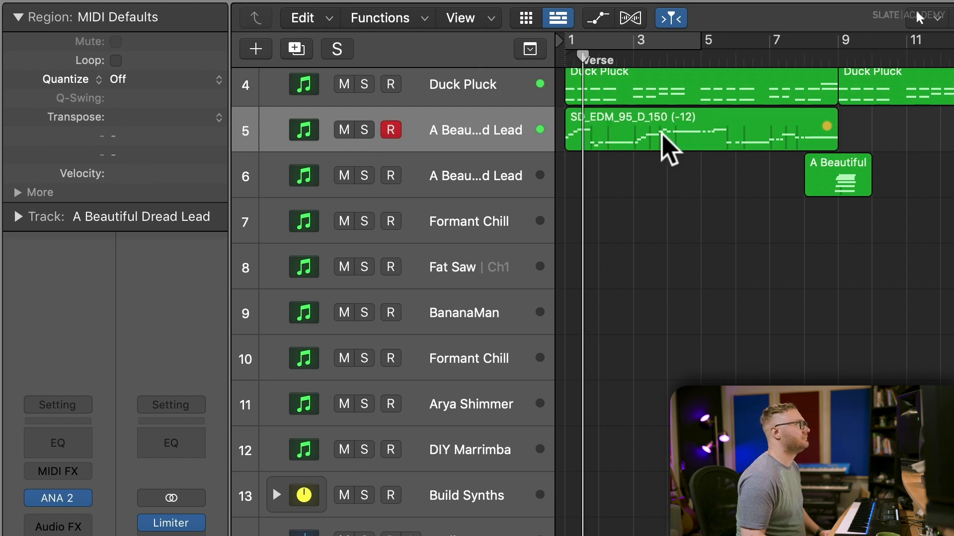
pyautogui.click(487, 133)
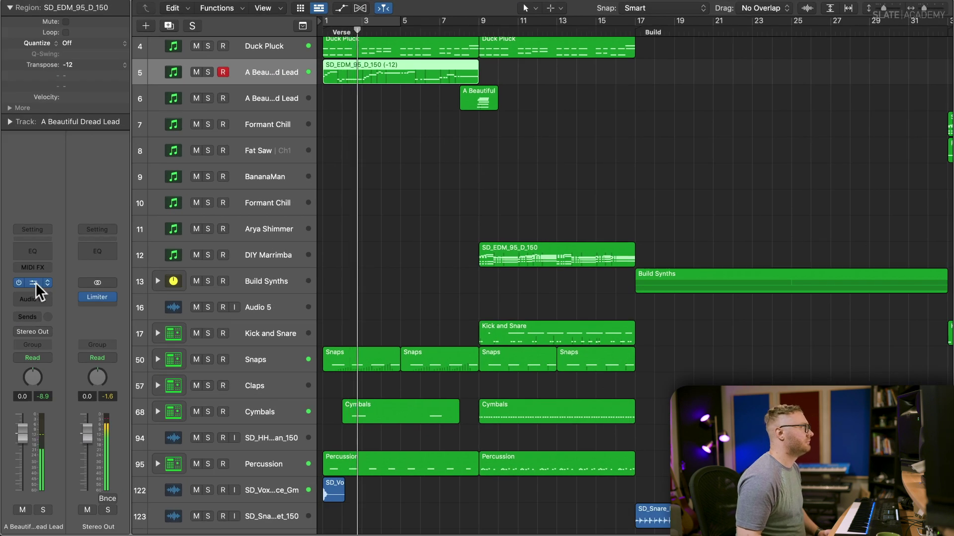
# - Lower the velocities of all notes in the transposed melody together, down to a velocity of 32, and close the Piano Roll
pyautogui.doubleClick(396, 68)
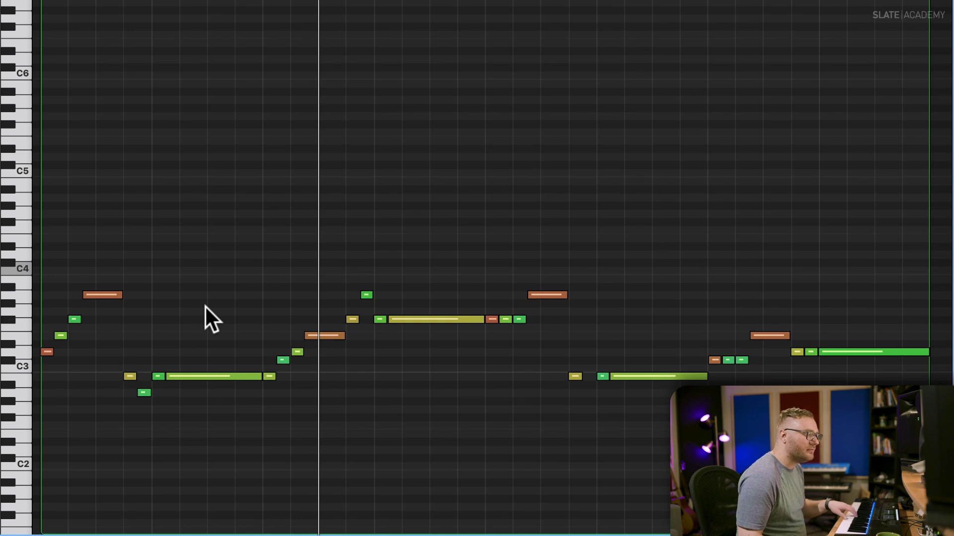
pyautogui.click(208, 296)
pyautogui.press('super+a')
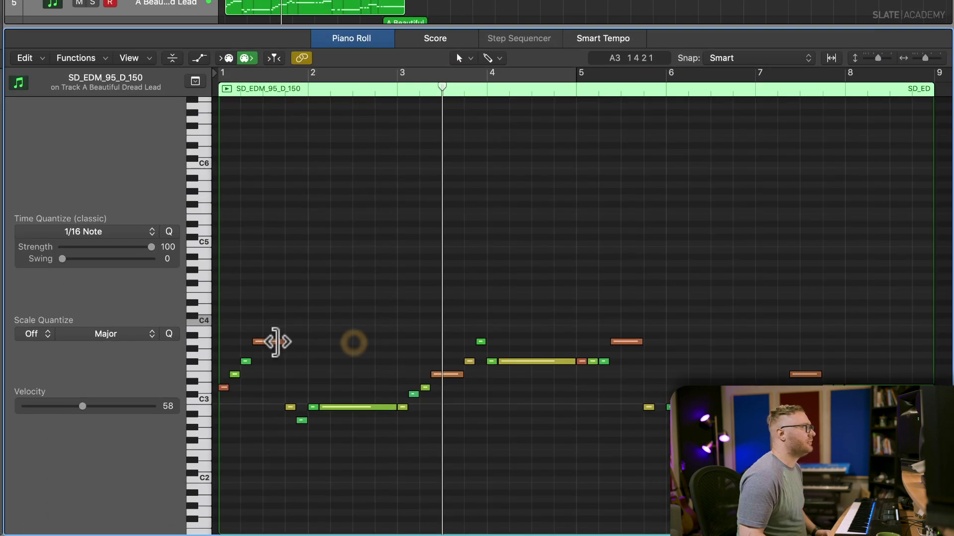
pyautogui.click(172, 58)
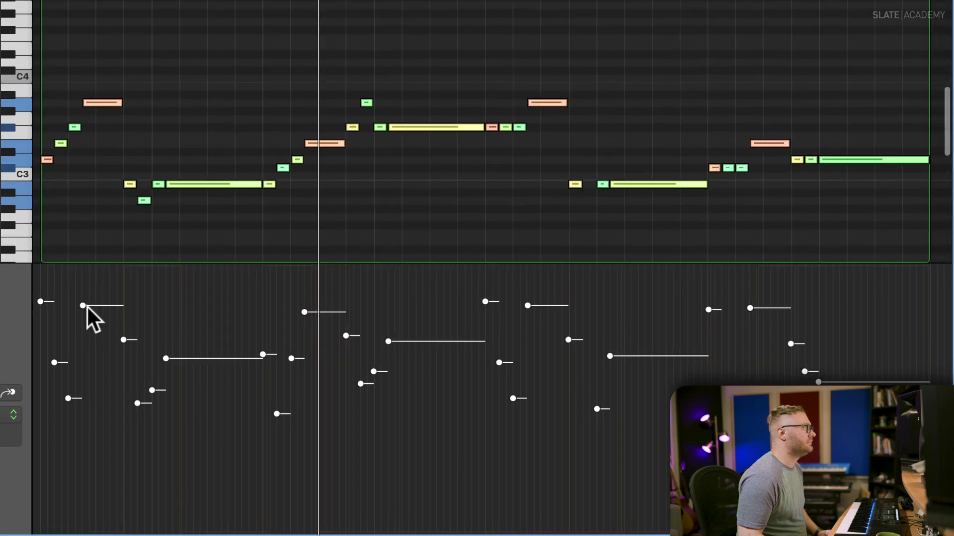
pyautogui.moveTo(86, 305); pyautogui.dragTo(94, 386)
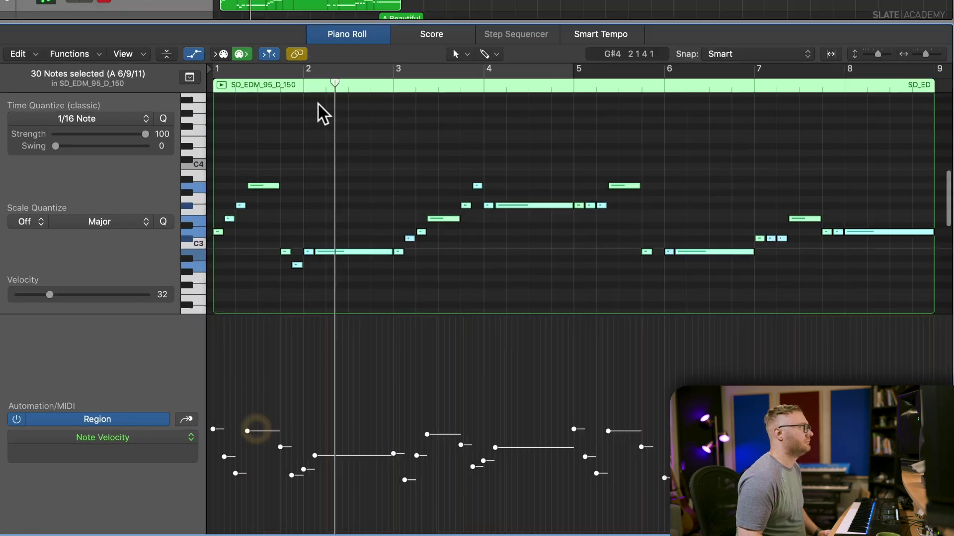
pyautogui.press('e')
# - Lower the Duck Pluck track's volume to -4.2 dB and play the arrangement from bar 7 into bar 9
pyautogui.scroll(2, 447, 114)
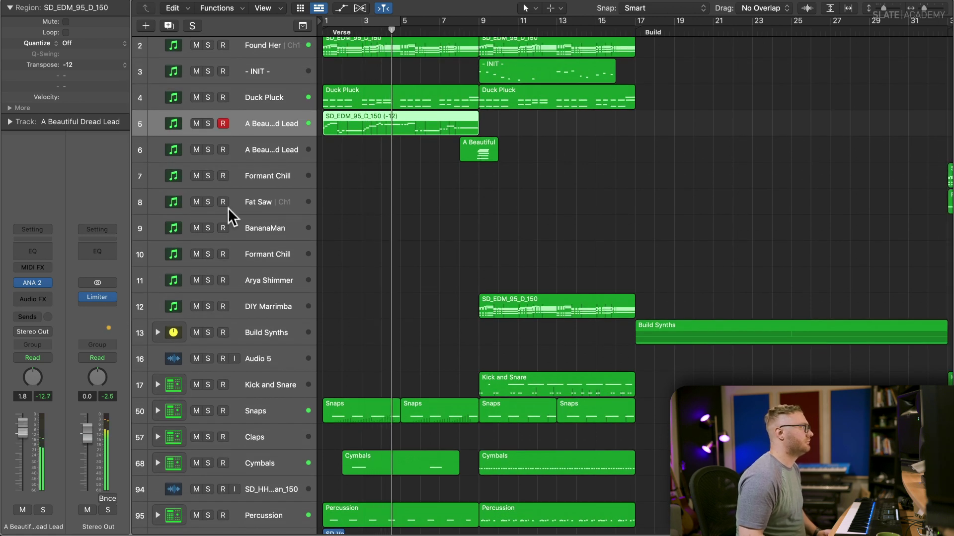
pyautogui.click(243, 86)
pyautogui.moveTo(31, 431); pyautogui.dragTo(31, 438)
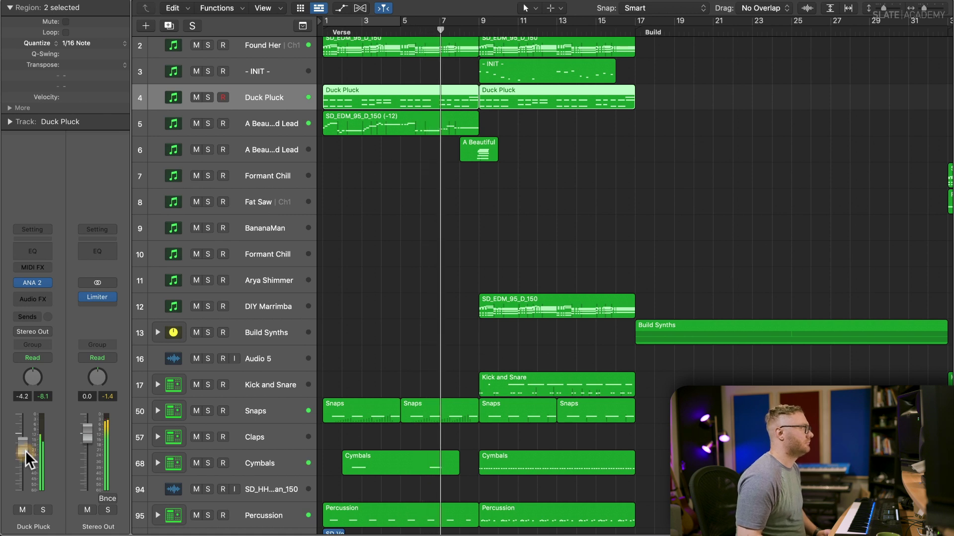
pyautogui.click(446, 30)
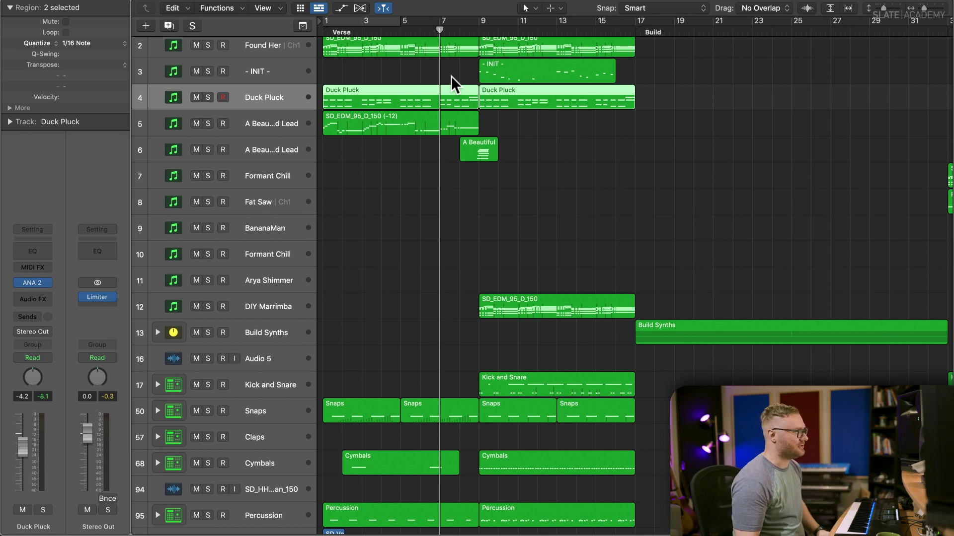
pyautogui.press('space')
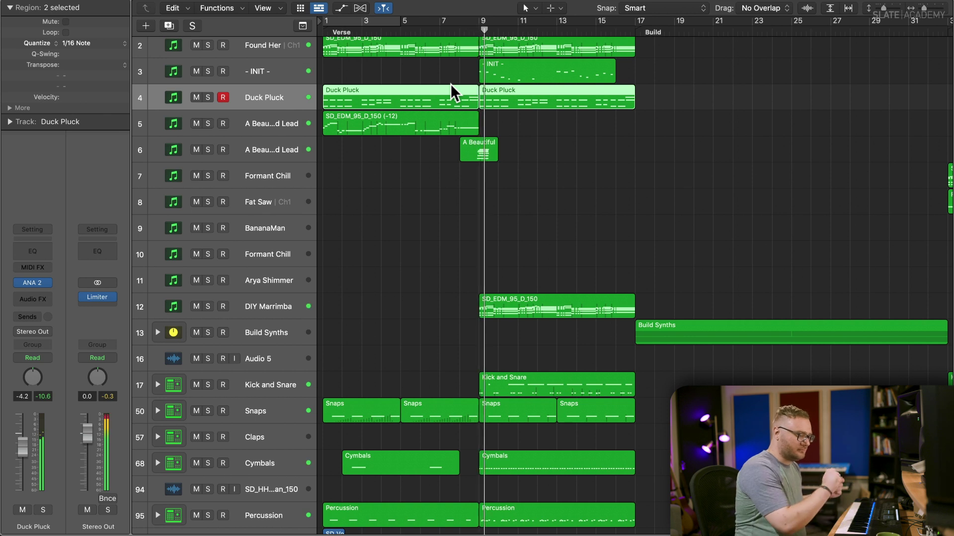
# - Add a new audio track below Drop Vox Chop and bring up the Samples folder in Finder
pyautogui.scroll(-5, 452, 100)
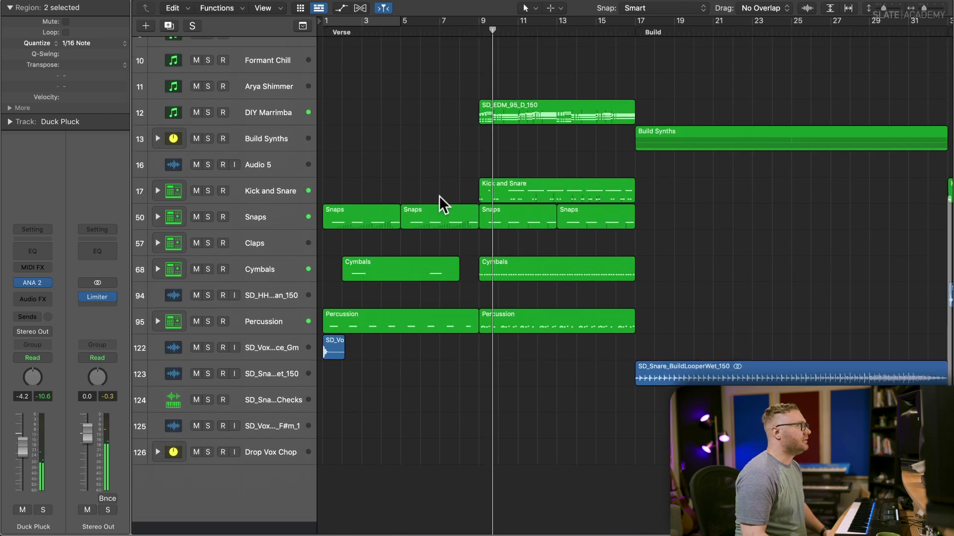
pyautogui.press('alt+super+a')
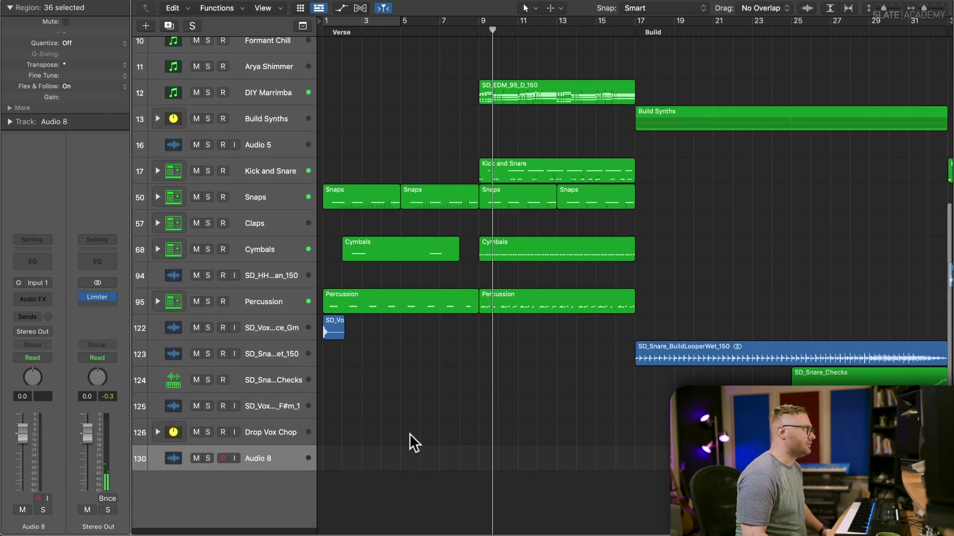
pyautogui.press('super+Tab')
pyautogui.press('Left')
pyautogui.press('Left')
pyautogui.press('Left')
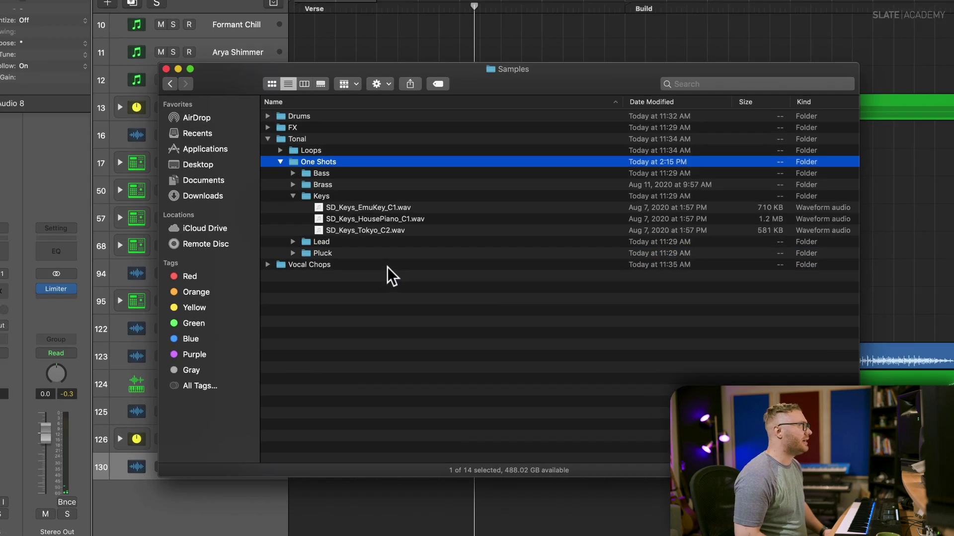
# - Open the FX folder inside Samples and go to the reverse effect samples
pyautogui.press('Up')
pyautogui.press('Up')
pyautogui.press('Up')
pyautogui.press('Up')
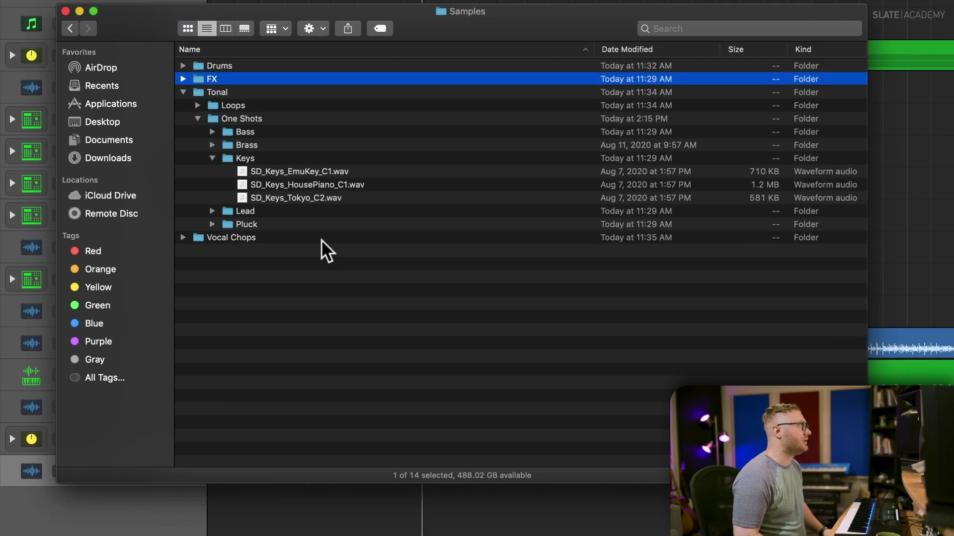
pyautogui.press('Down')
pyautogui.press('super+Down')
pyautogui.scroll(-2, 358, 330)
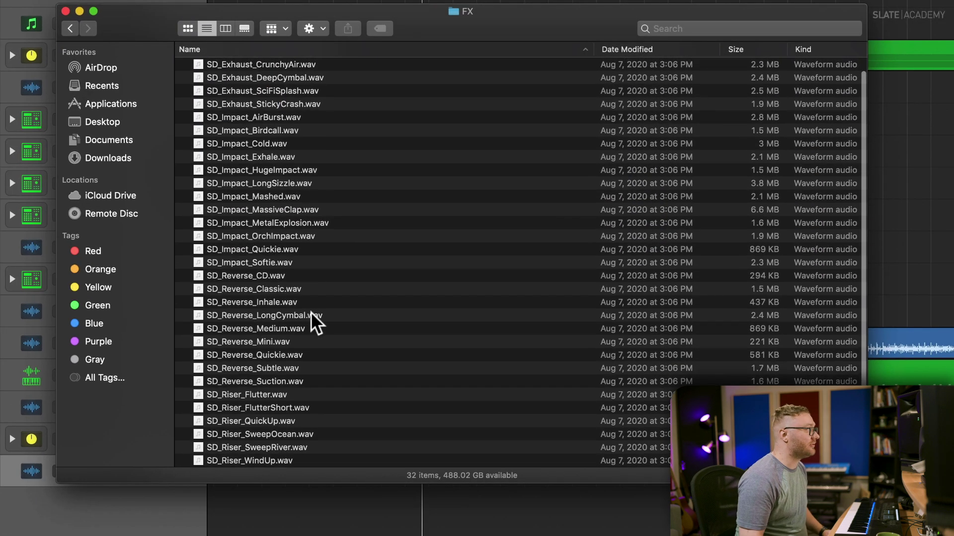
# - Preview the reverse samples SD_Reverse_Mini.wav, SD_Reverse_Quickie.wav and SD_Reverse_Subtle.wav
pyautogui.click(310, 312)
pyautogui.click(308, 342)
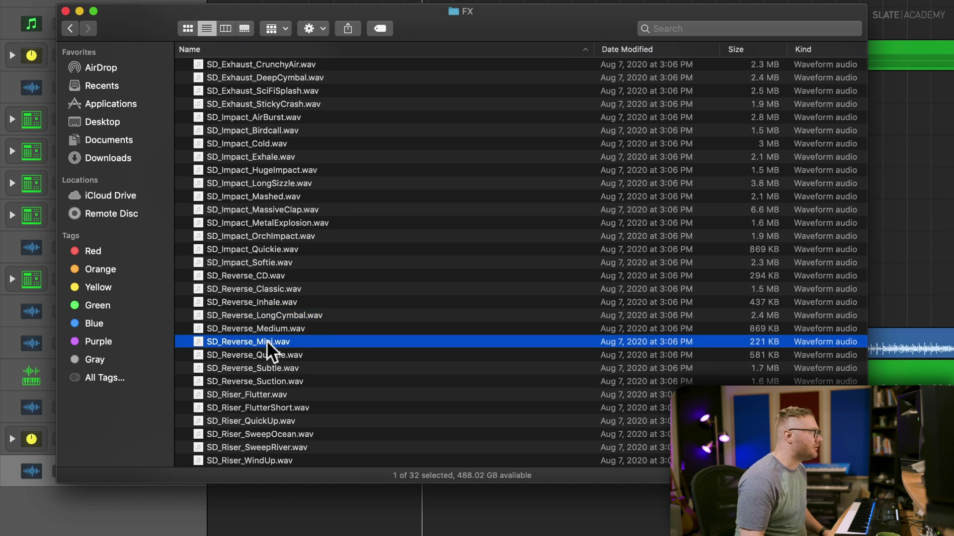
pyautogui.press('space')
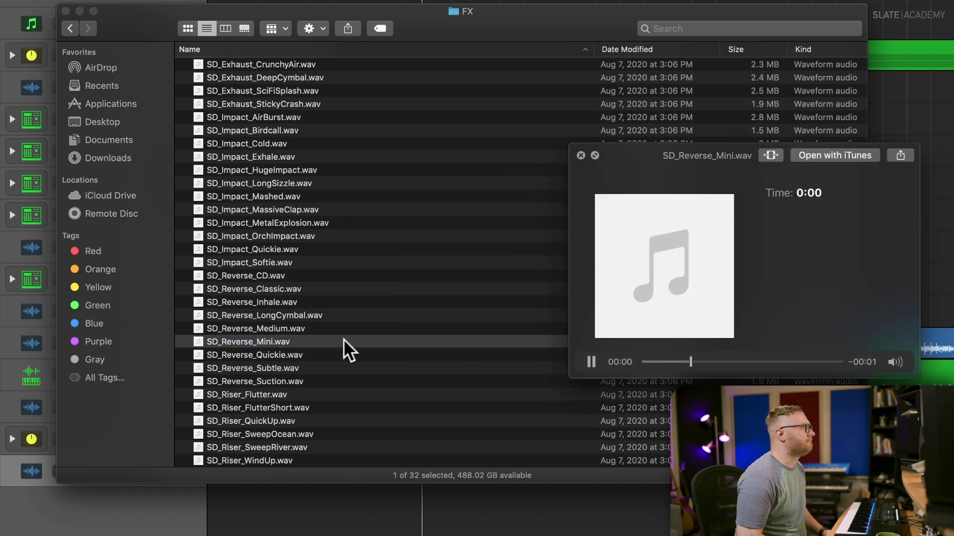
pyautogui.press('Down')
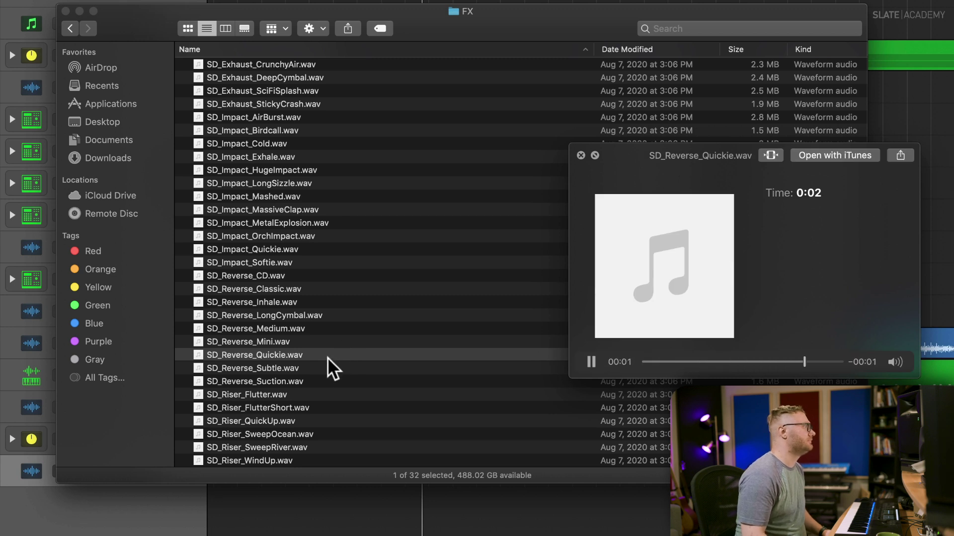
pyautogui.press('Down')
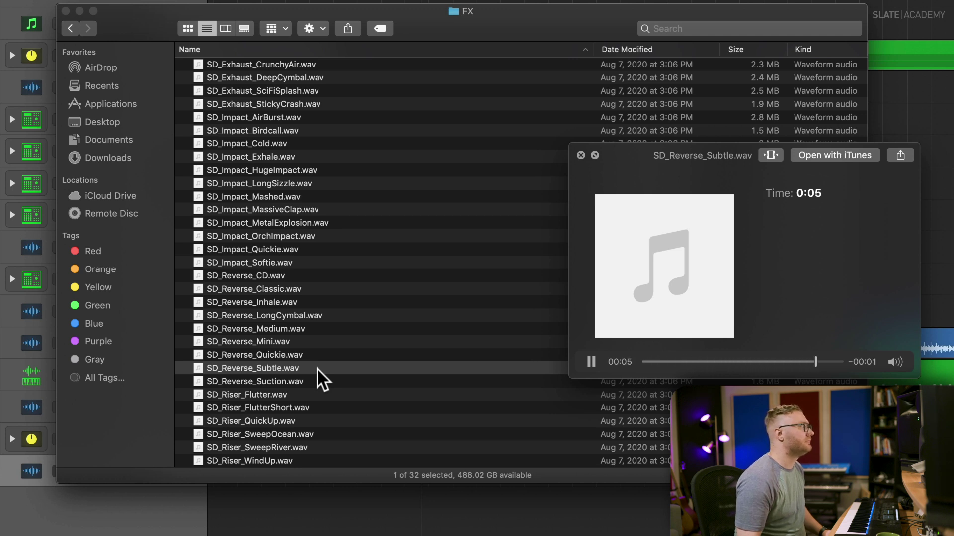
pyautogui.press('space')
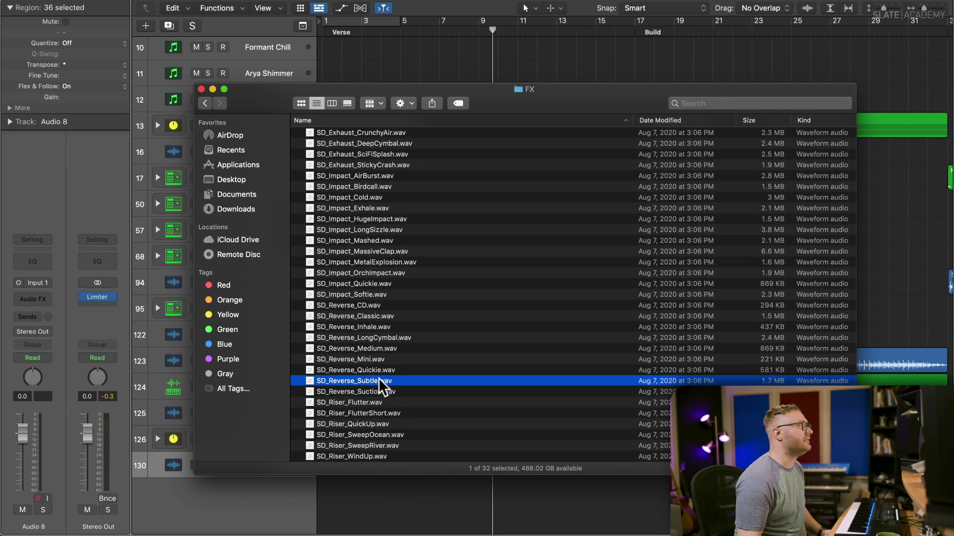
# - Place the SD_Reverse_Subtle.wav sample on the new audio track at bar 8
pyautogui.moveTo(378, 378); pyautogui.dragTo(456, 456)
pyautogui.press('super+Tab')
pyautogui.press('super+Down')
pyautogui.press('super+Down')
pyautogui.press('super+Down')
pyautogui.press('super+Down')
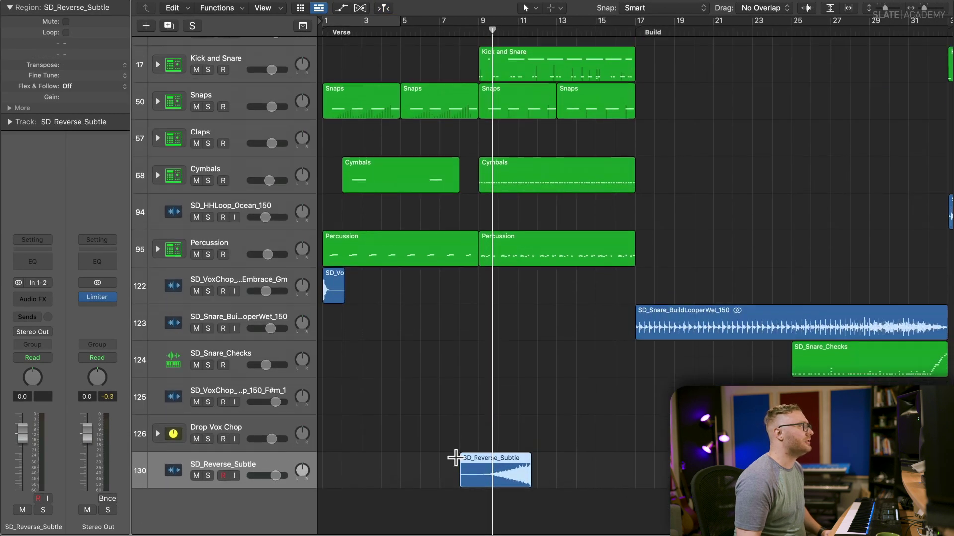
# - Shift the SD_Reverse_Subtle region to bar 7, cut off everything after bar 9, and lower its track's volume to -6.0 dB
pyautogui.press('super+Right')
pyautogui.press('super+Right')
pyautogui.press('super+Right')
pyautogui.press('super+Right')
pyautogui.moveTo(496, 455); pyautogui.dragTo(572, 471)
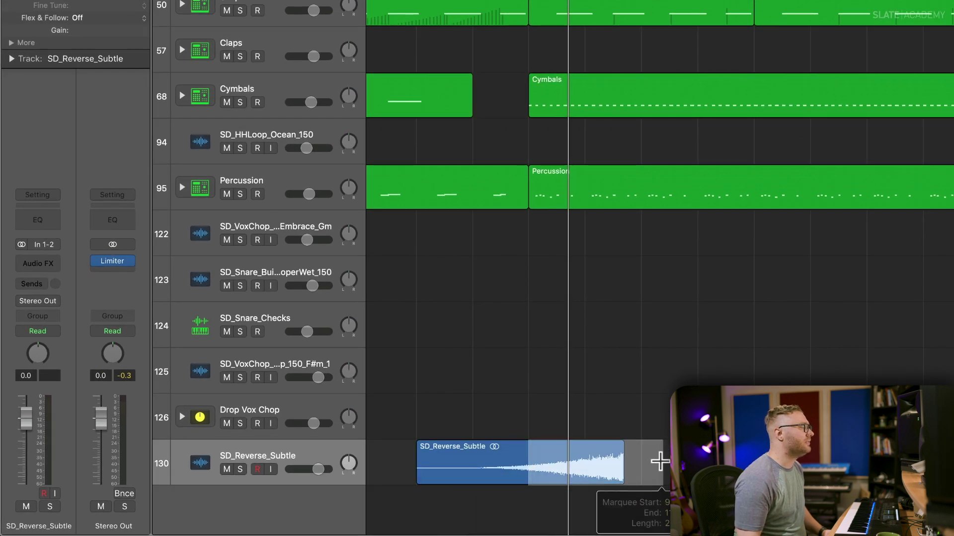
pyautogui.moveTo(659, 462); pyautogui.dragTo(658, 462)
pyautogui.press('Delete')
pyautogui.press('space')
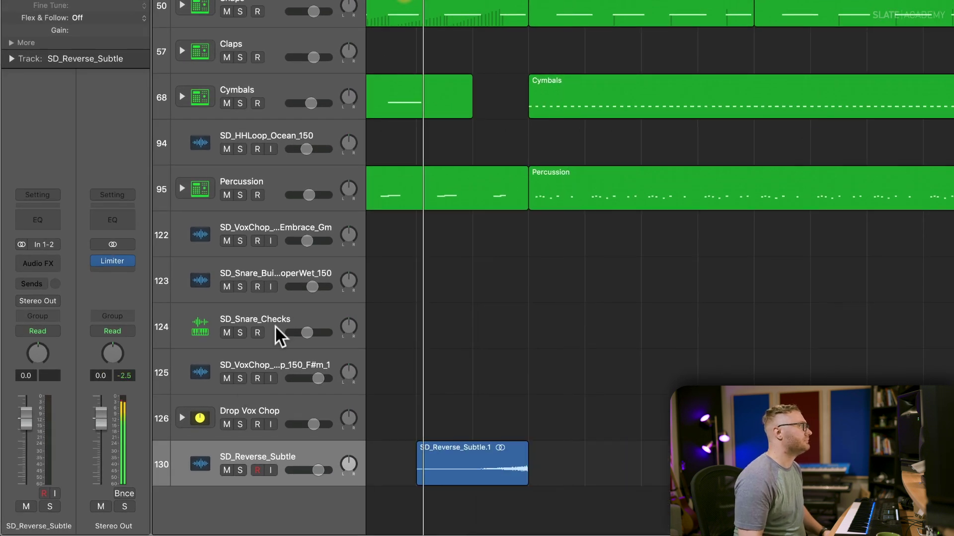
pyautogui.moveTo(315, 470); pyautogui.dragTo(303, 472)
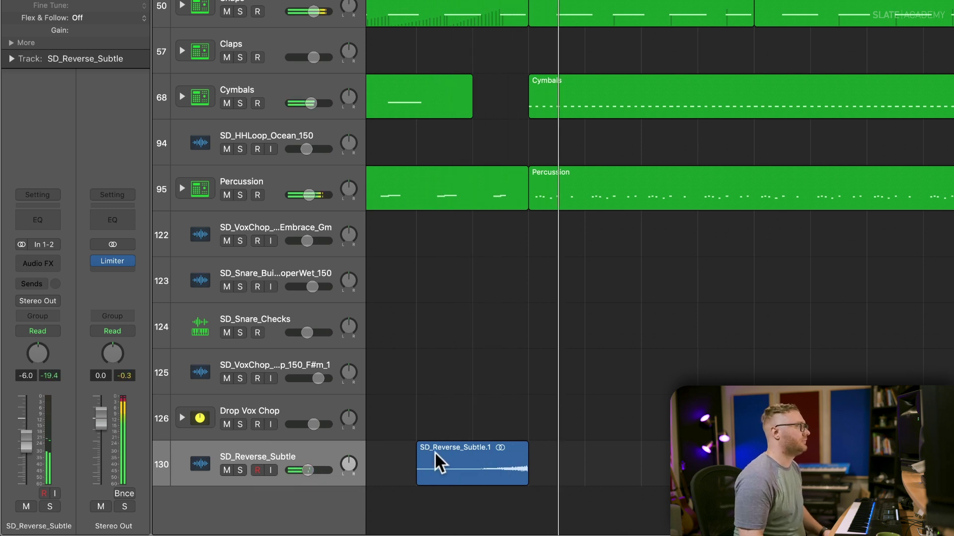
# - Make a reversed copy of the trimmed region starting at bar 9 and lengthen it to just past bar 11
pyautogui.moveTo(456, 445); pyautogui.dragTo(563, 455)
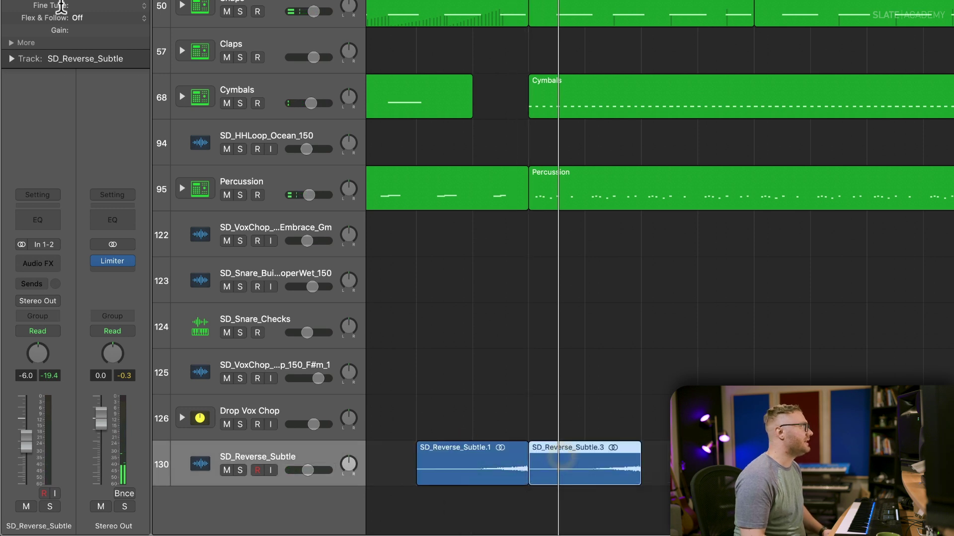
pyautogui.click(10, 43)
pyautogui.click(77, 129)
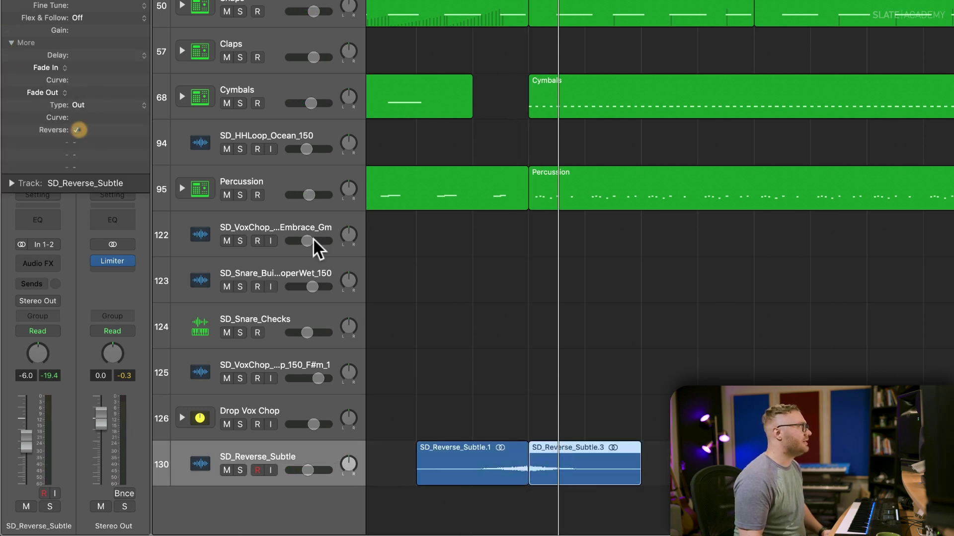
pyautogui.moveTo(551, 447); pyautogui.dragTo(558, 448)
pyautogui.moveTo(546, 482); pyautogui.dragTo(529, 482)
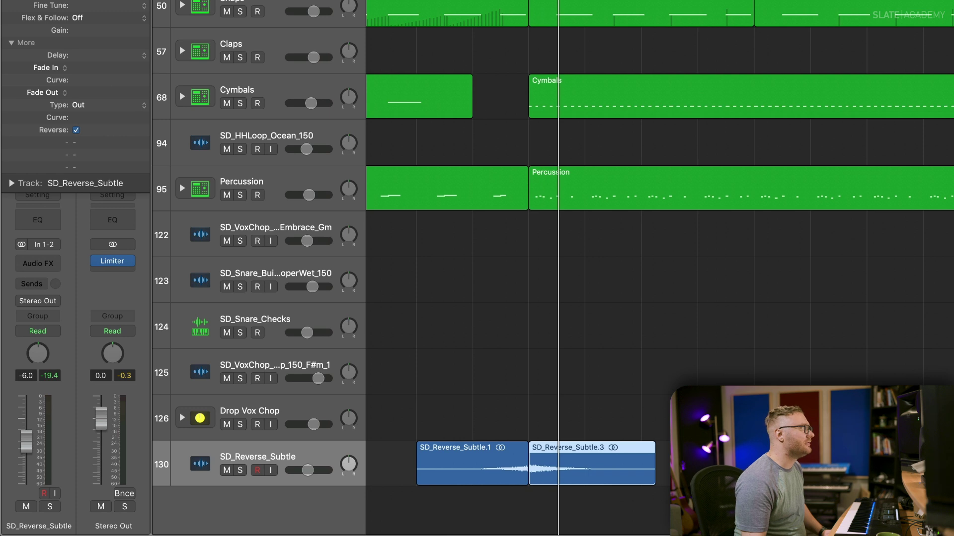
# - Play the transition into bar 9 and lower the SD_Reverse_Subtle track's volume to -9.8 dB
pyautogui.press('space')
pyautogui.moveTo(306, 471); pyautogui.dragTo(301, 475)
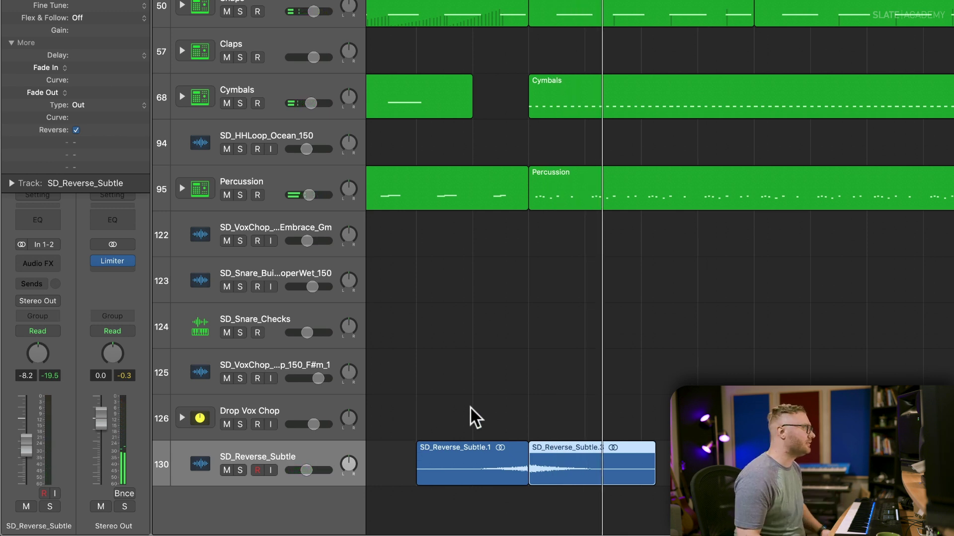
pyautogui.click(296, 448)
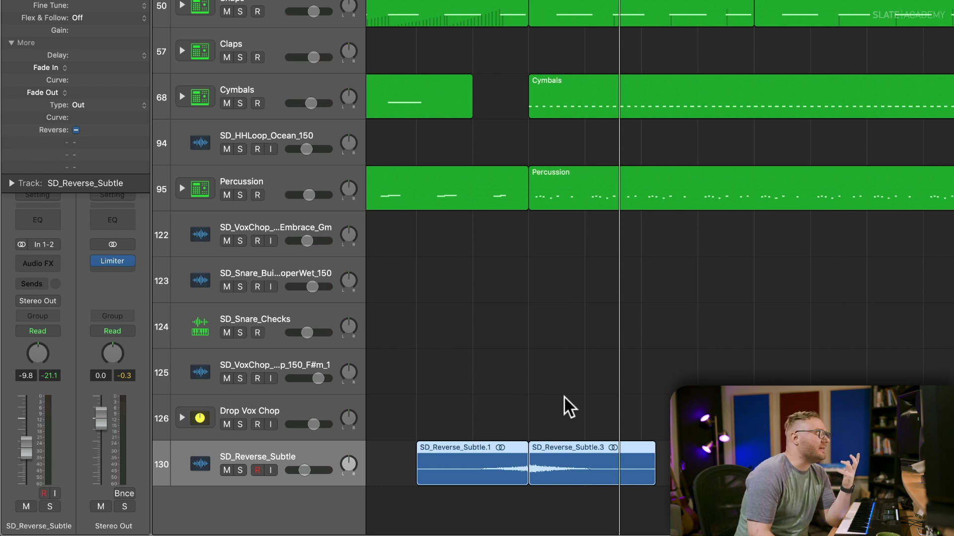
# - Delete the reversed copy at bar 9 and set the SD_Reverse_Subtle track's volume to -9.2 dB during playback
pyautogui.click(551, 461)
pyautogui.press('Delete')
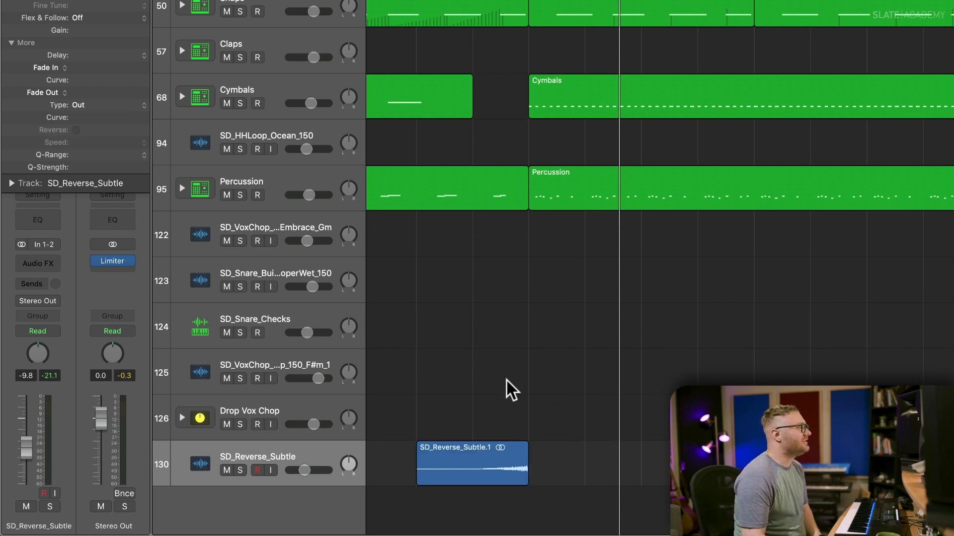
pyautogui.press('space')
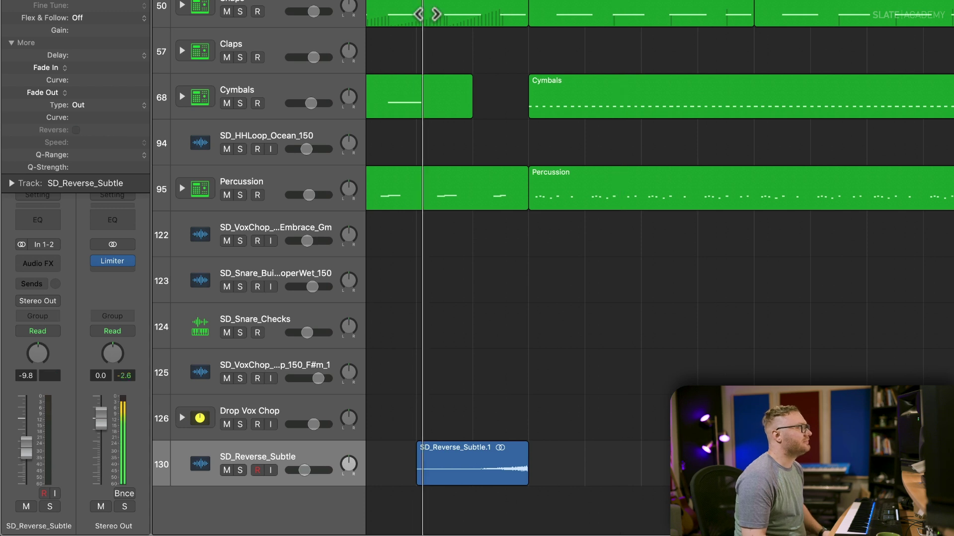
pyautogui.moveTo(305, 470)
pyautogui.moveTo(305, 469); pyautogui.dragTo(307, 469)
pyautogui.press('space')
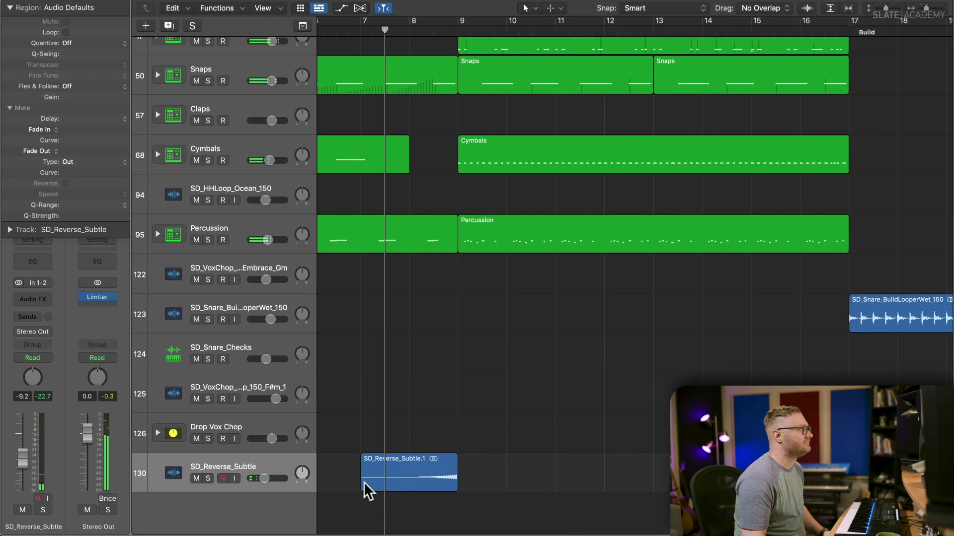
# - Replace the SD_Reverse_Subtle region with SD_Reverse_Mini.wav, aligned to end exactly at bar 9
pyautogui.click(397, 455)
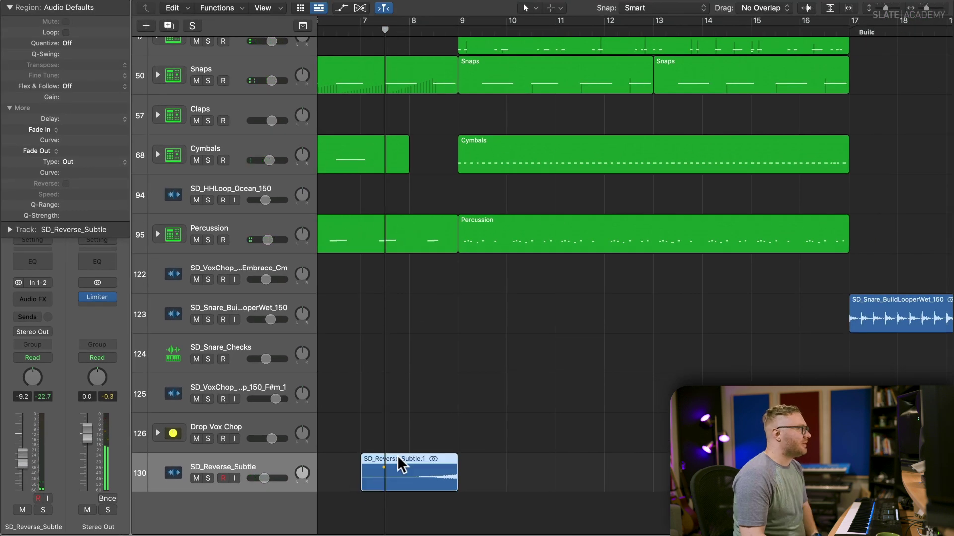
pyautogui.press('Delete')
pyautogui.press('super+Tab')
pyautogui.moveTo(398, 359); pyautogui.dragTo(434, 458)
pyautogui.press('space')
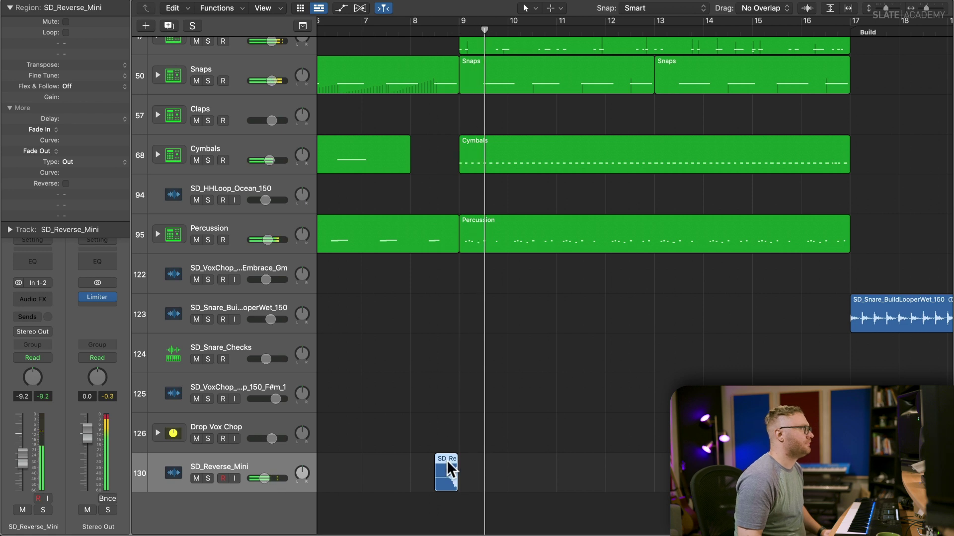
pyautogui.scroll(5, 449, 461)
pyautogui.moveTo(459, 460); pyautogui.dragTo(464, 459)
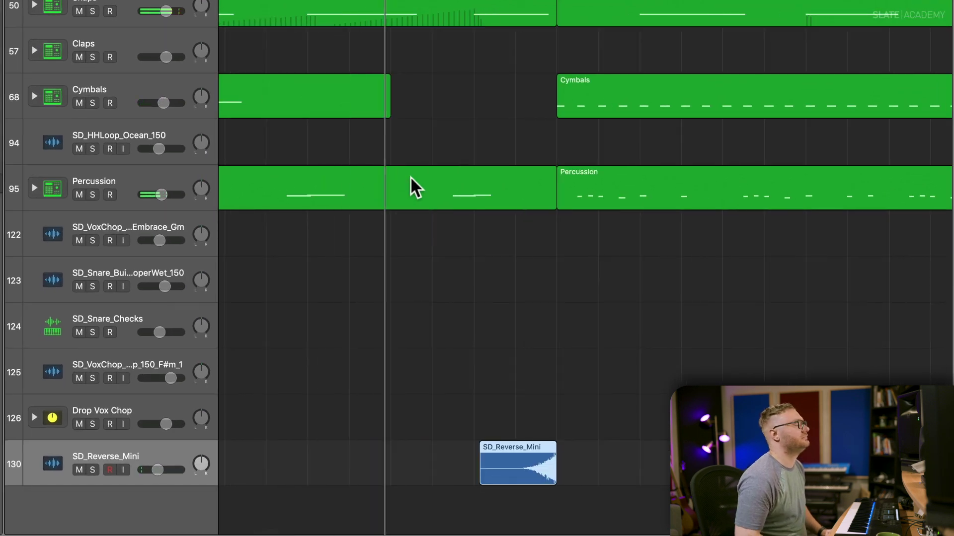
# - Lower the SD_Reverse_Mini track's volume to -11.2 dB and extend the region's start about a quarter bar earlier
pyautogui.scroll(-3, 410, 179)
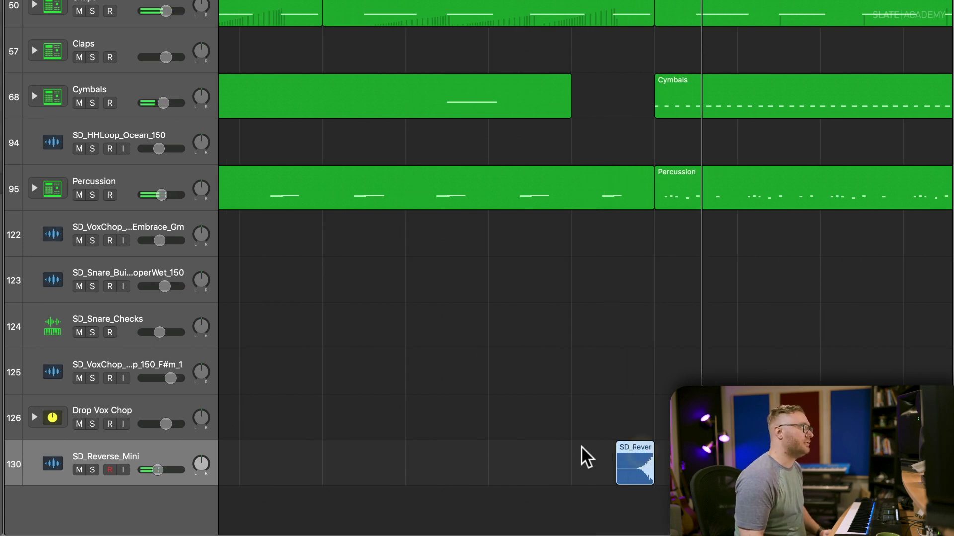
pyautogui.moveTo(159, 470); pyautogui.dragTo(156, 470)
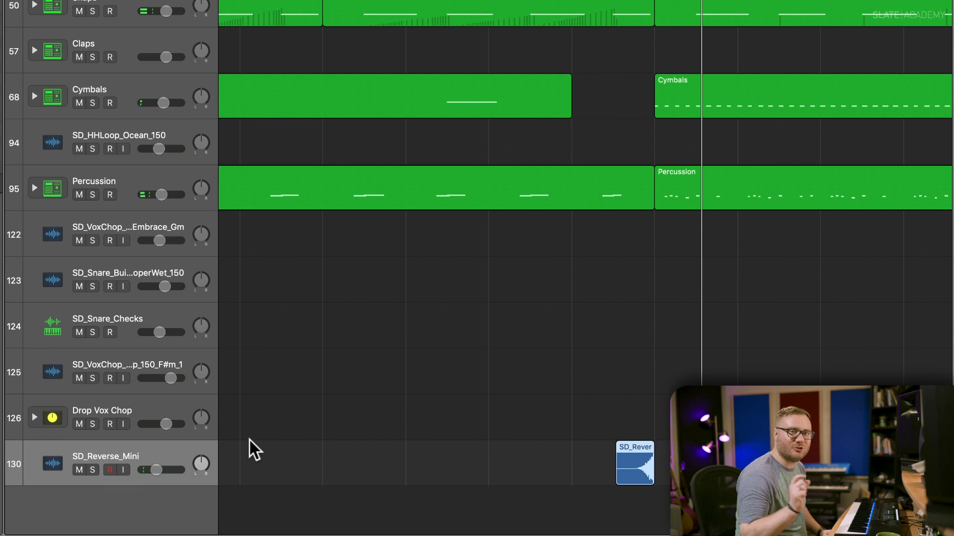
pyautogui.moveTo(620, 481); pyautogui.dragTo(599, 481)
pyautogui.press('space')
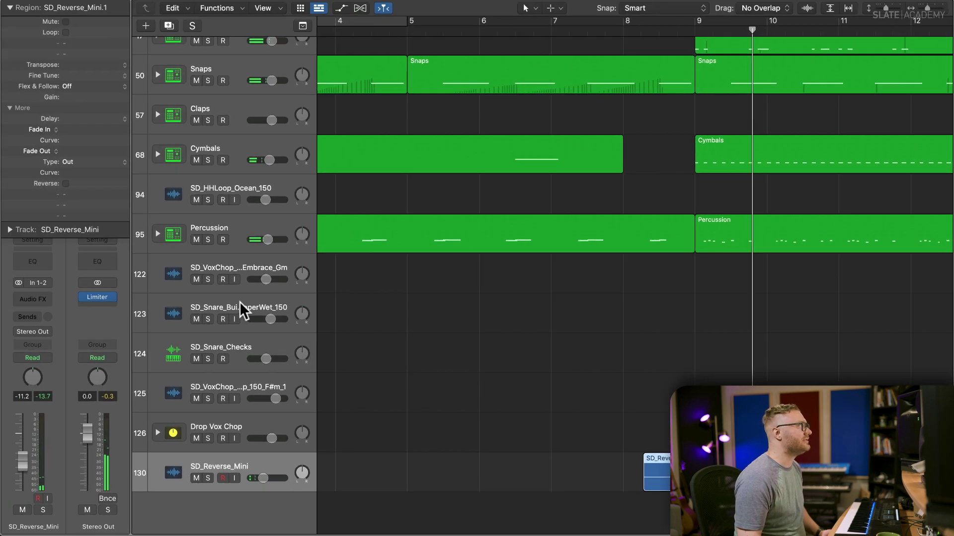
# - Insert the Kilohearts Reverb effect in stereo on the SD_Reverse_Mini track
pyautogui.click(43, 296)
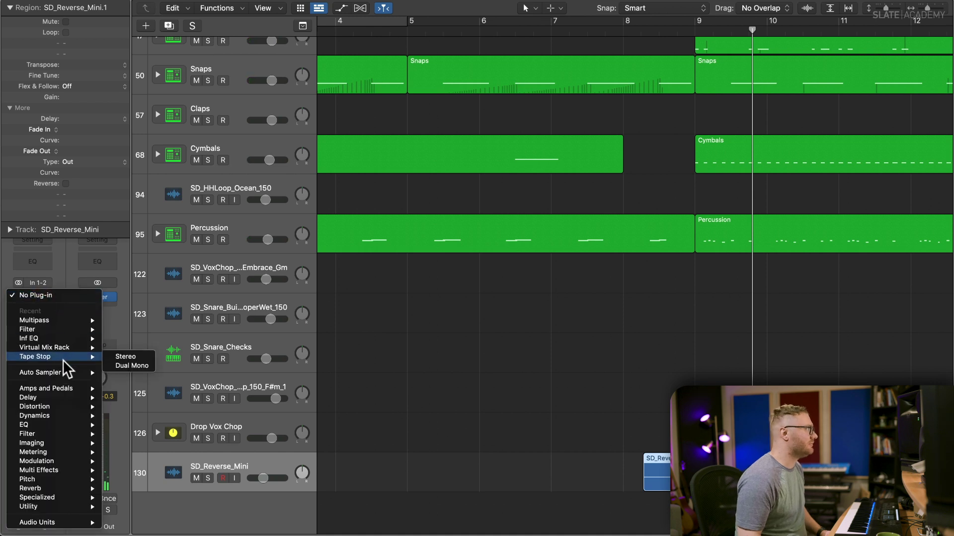
pyautogui.moveTo(80, 523)
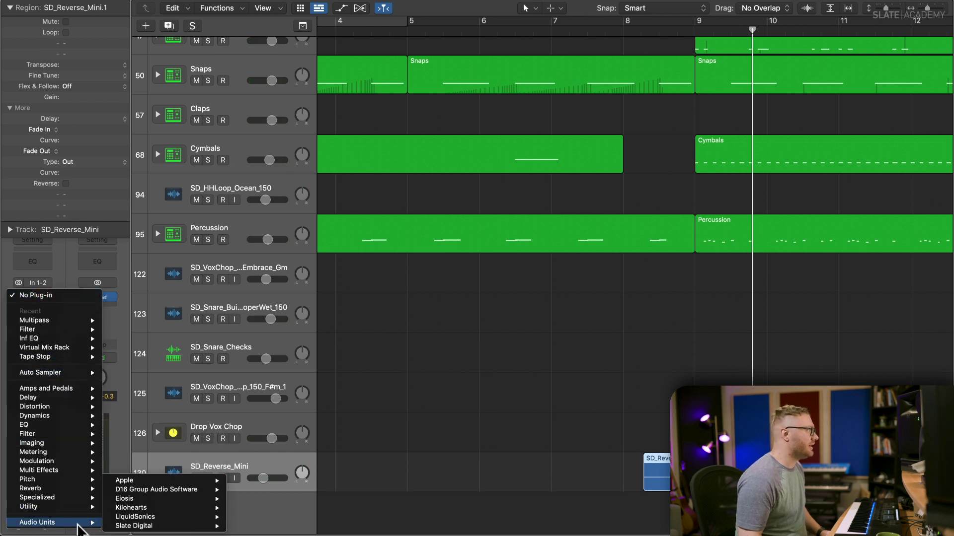
pyautogui.moveTo(169, 507)
pyautogui.moveTo(307, 462)
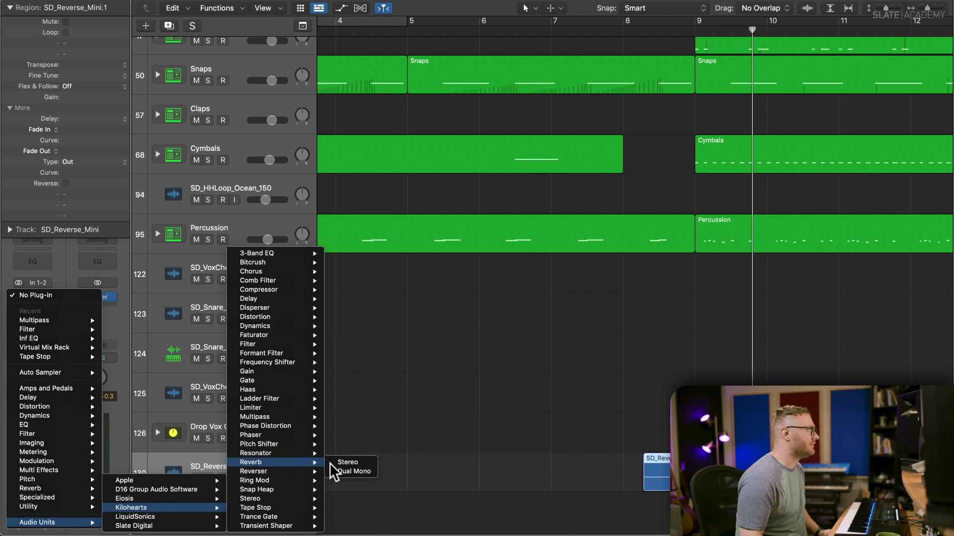
pyautogui.click(348, 462)
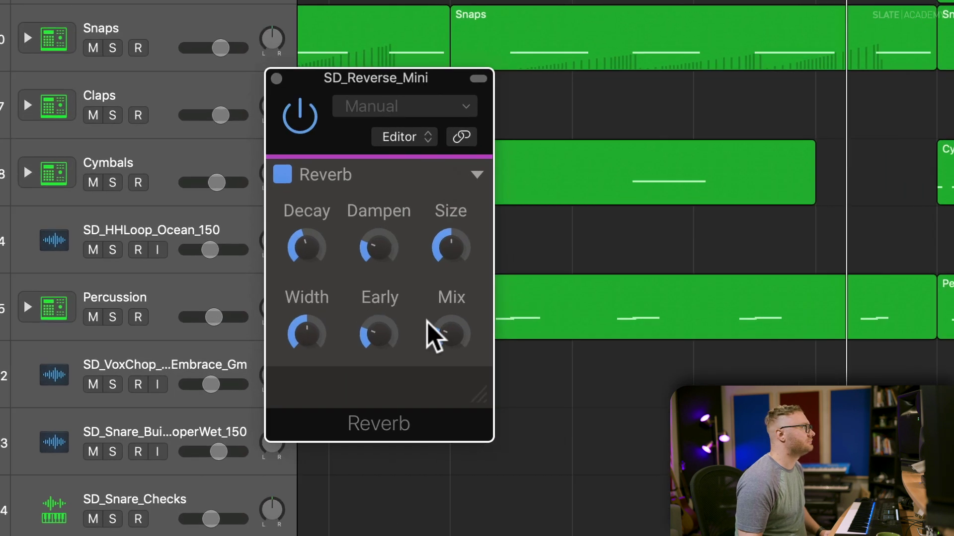
# - Raise the Reverb's Mix slightly, close the plug-in, and lower the SD_Reverse_Mini track's volume to -12.2 dB
pyautogui.moveTo(404, 248)
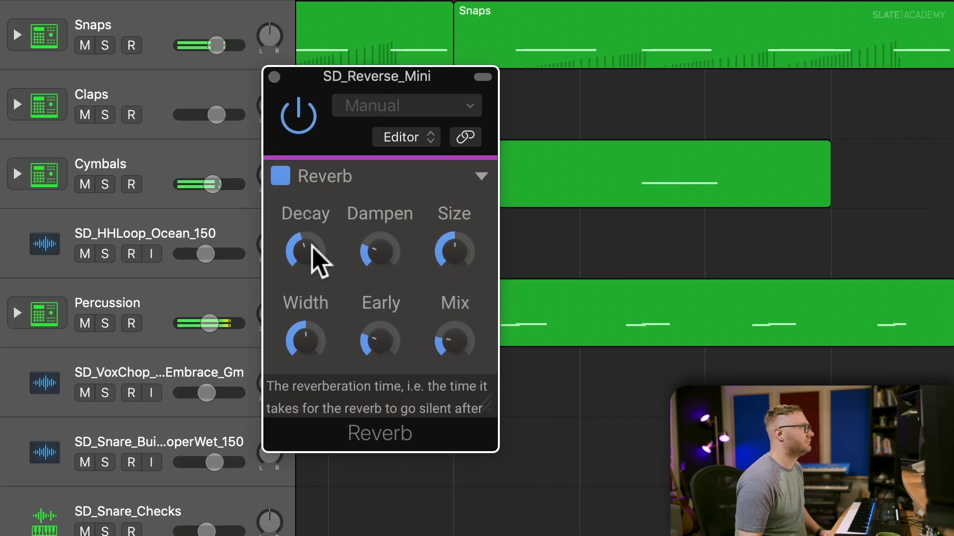
pyautogui.moveTo(460, 323); pyautogui.dragTo(471, 323)
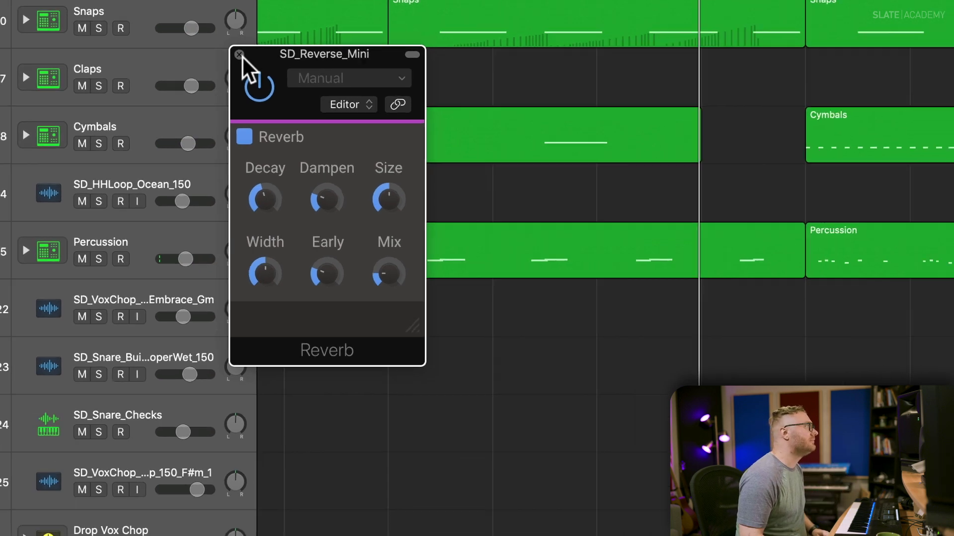
pyautogui.click(239, 54)
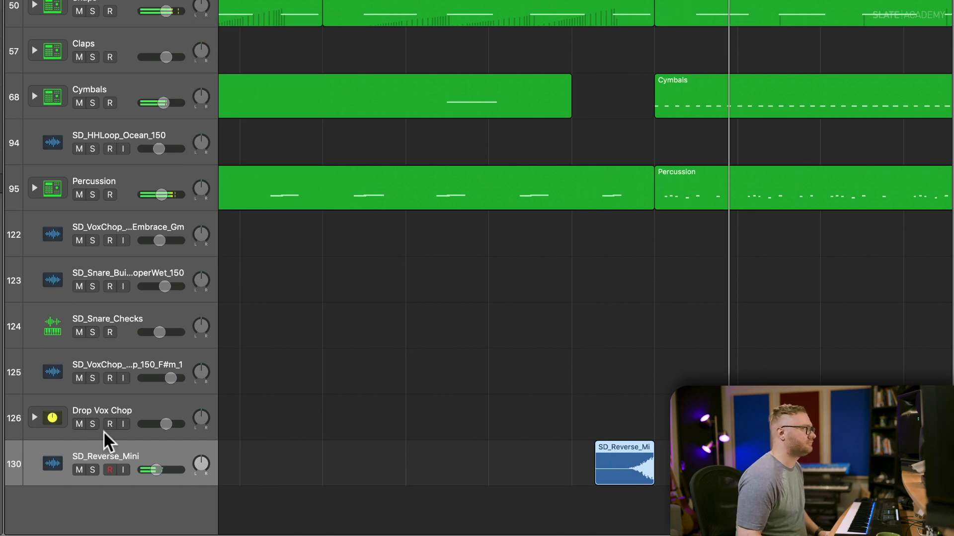
pyautogui.moveTo(151, 470); pyautogui.dragTo(150, 469)
# - Play the arrangement from bar 7 into bar 9 to check the transition against the synth tracks
pyautogui.scroll(-5, 243, 420)
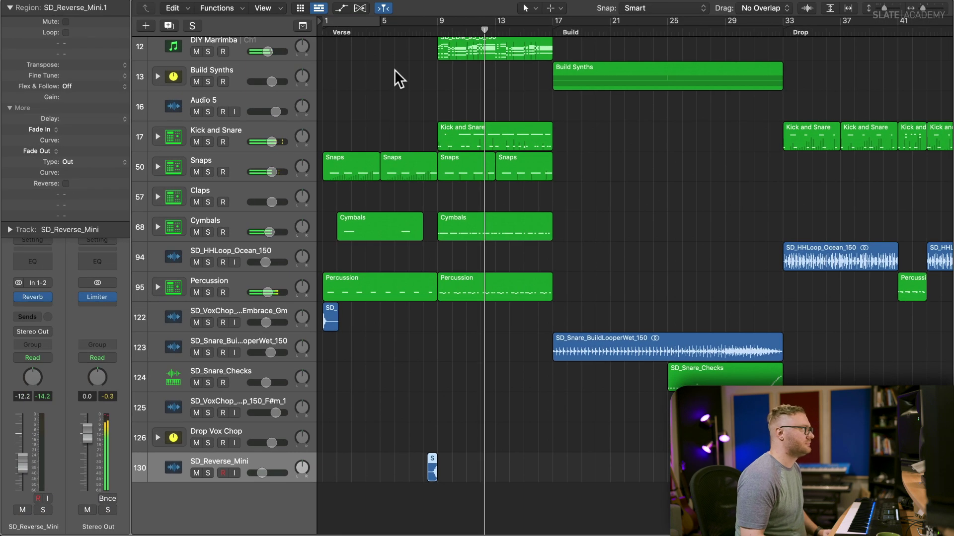
pyautogui.moveTo(484, 29); pyautogui.dragTo(410, 44)
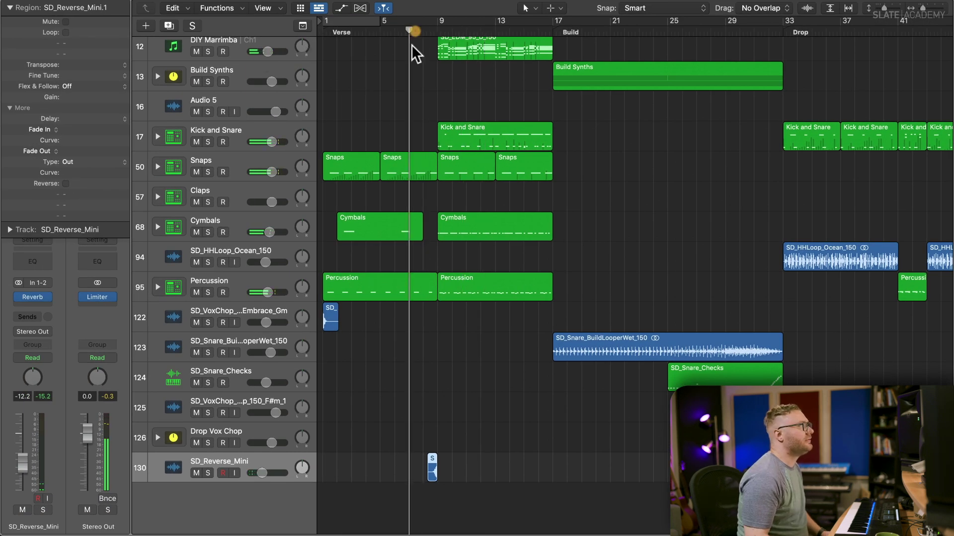
pyautogui.scroll(5, 411, 55)
pyautogui.scroll(2, 413, 58)
pyautogui.scroll(5, 411, 47)
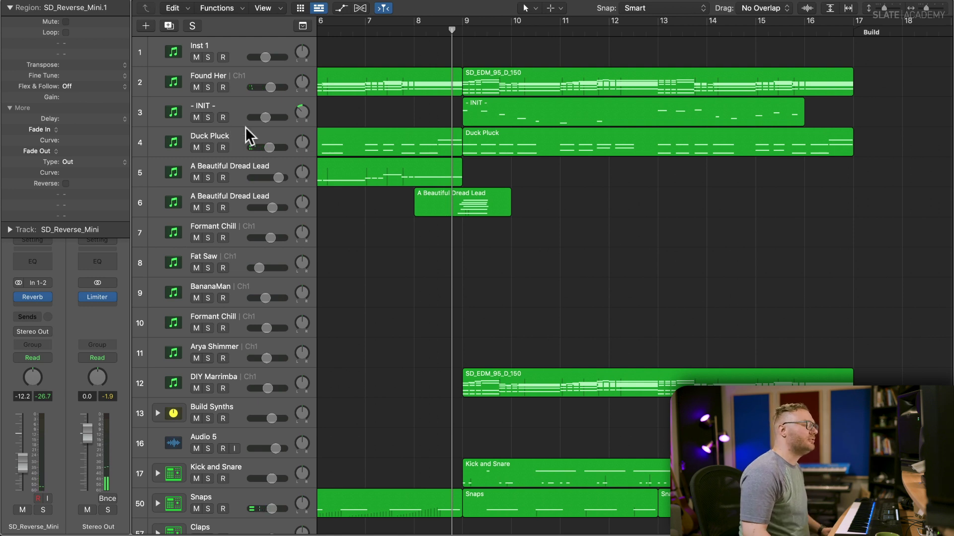
pyautogui.doubleClick(363, 30)
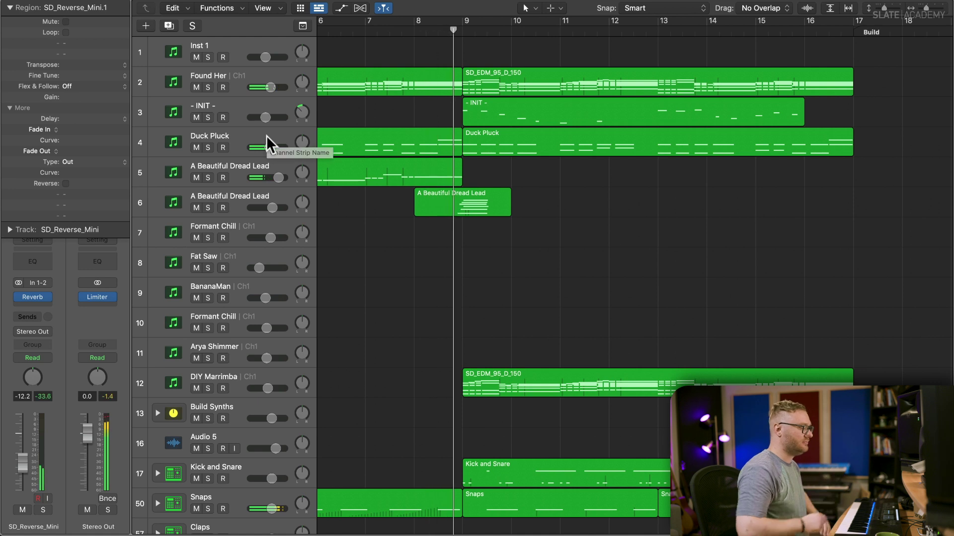
# - Add a software instrument track below Duck Pluck with ANA 2 in stereo, initialized to the blank preset
pyautogui.click(250, 137)
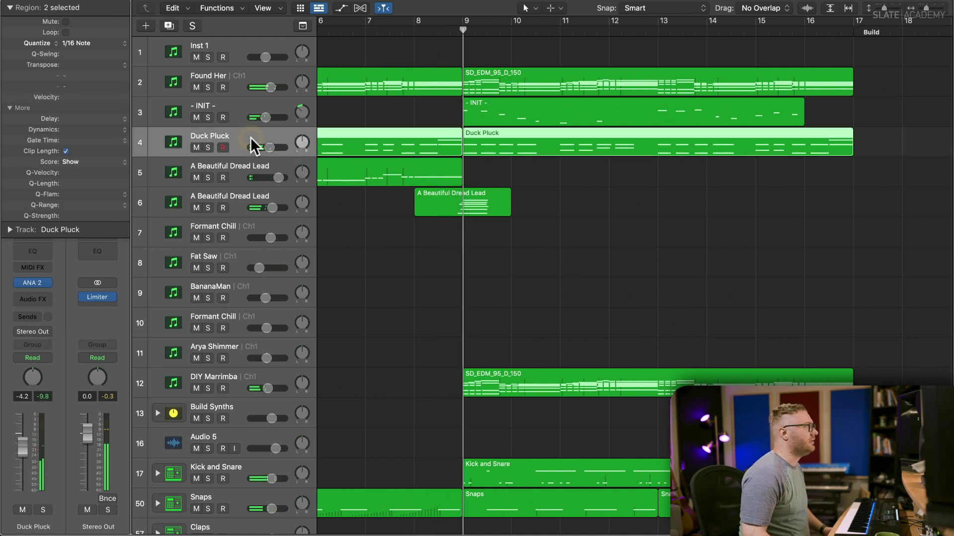
pyautogui.press('alt+super+s')
pyautogui.click(49, 282)
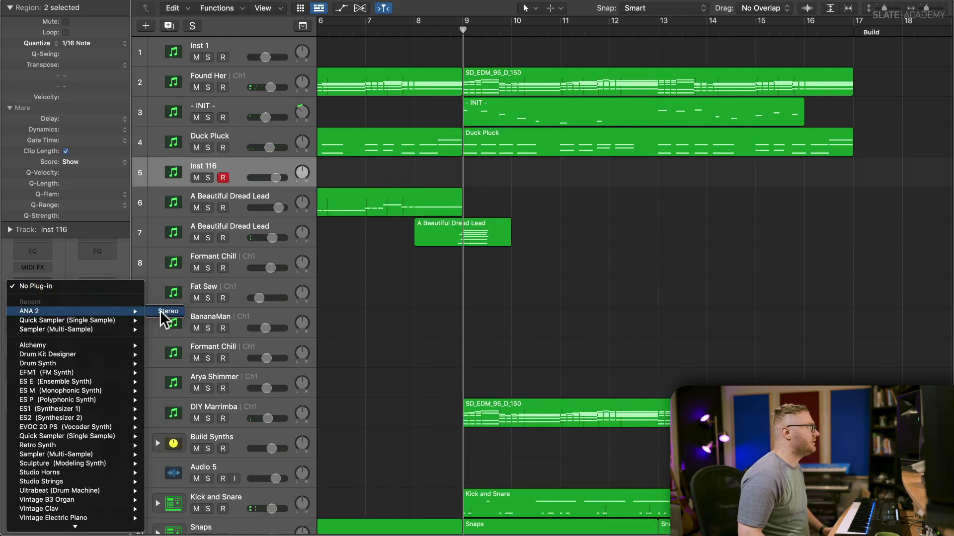
pyautogui.click(160, 311)
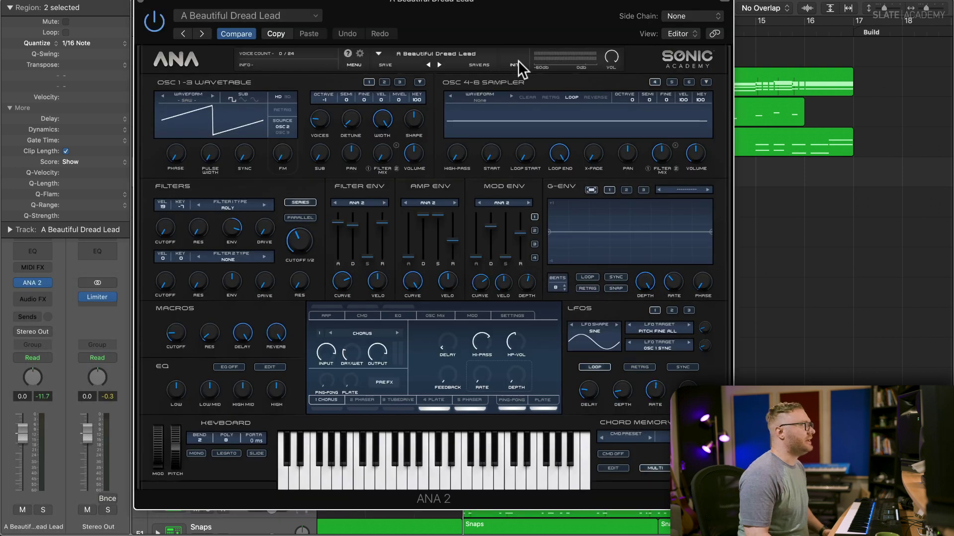
pyautogui.click(514, 64)
pyautogui.click(462, 121)
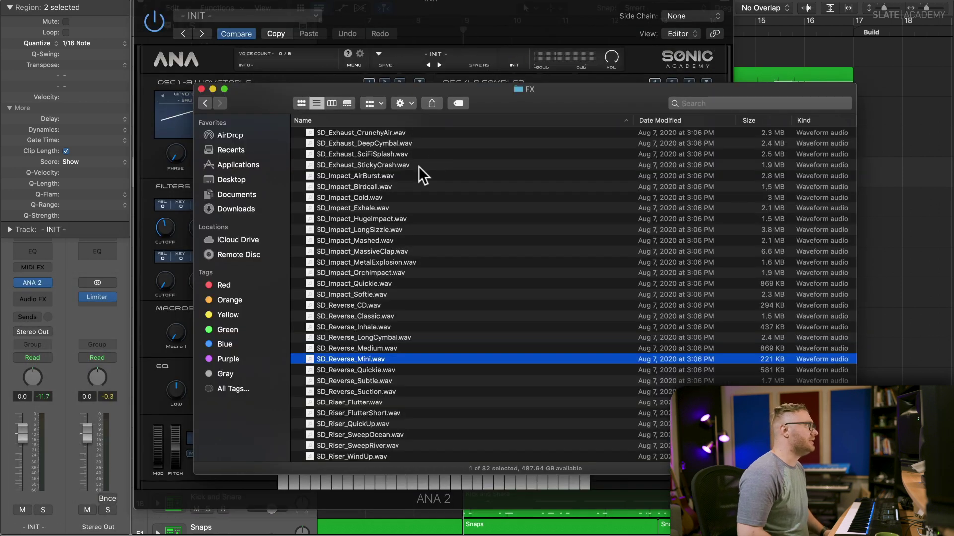
# - Open the One-Shots folder of vocal chop samples in Finder
pyautogui.press('Up')
pyautogui.press('super+Up')
pyautogui.press('v')
pyautogui.press('super+Down')
pyautogui.press('o')
pyautogui.press('super+Down')
# - Audition the vocal chop one-shots in the One-Shots folder from SD_VoxChop_OneShot_Frozen_Eb through SD_VoxChop_OneShot_Nature_Cm
pyautogui.click(341, 145)
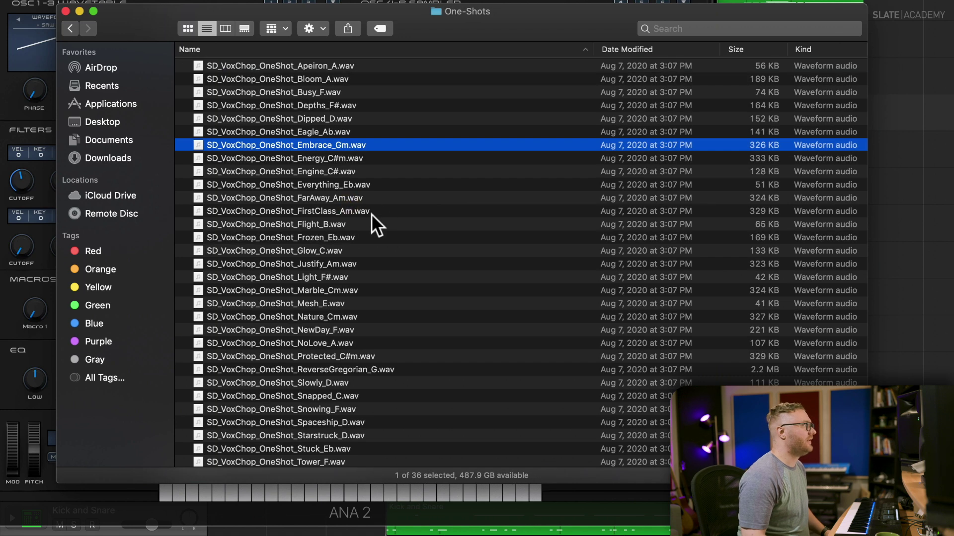
pyautogui.scroll(-2, 371, 213)
pyautogui.click(363, 192)
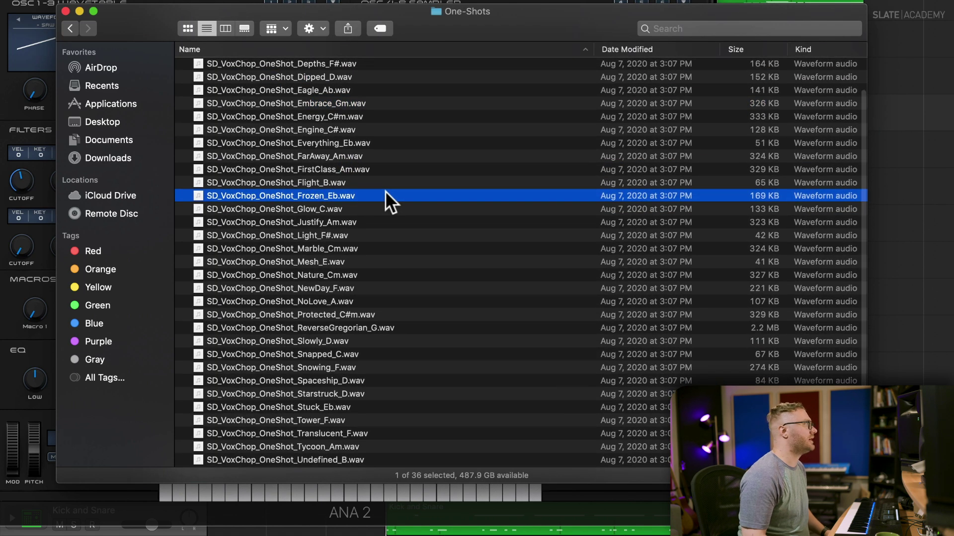
pyautogui.press('space')
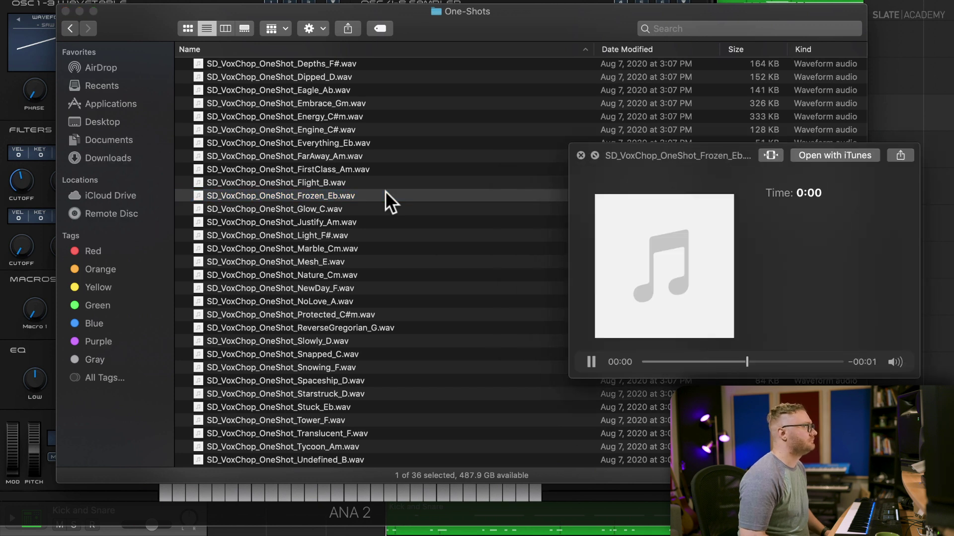
pyautogui.press('Down')
pyautogui.press('Down')
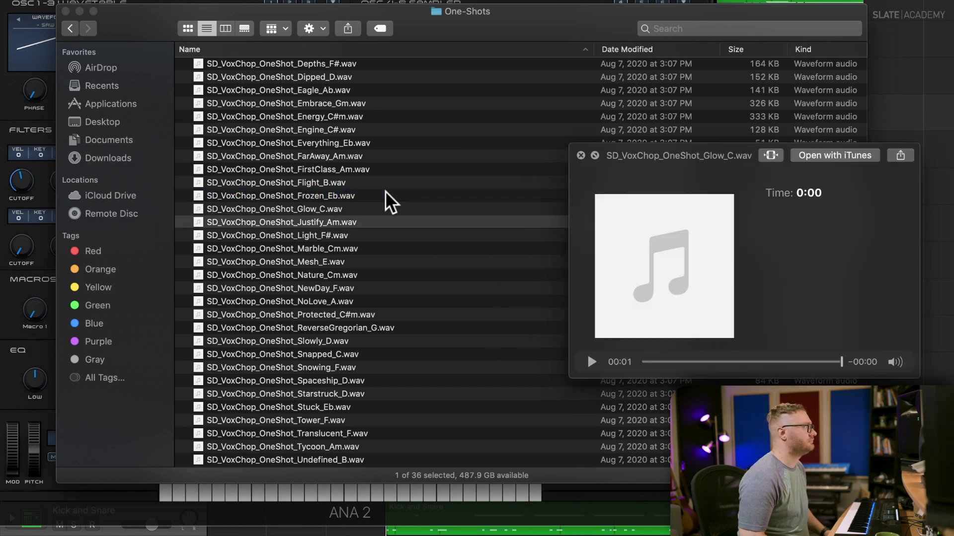
pyautogui.press('Down')
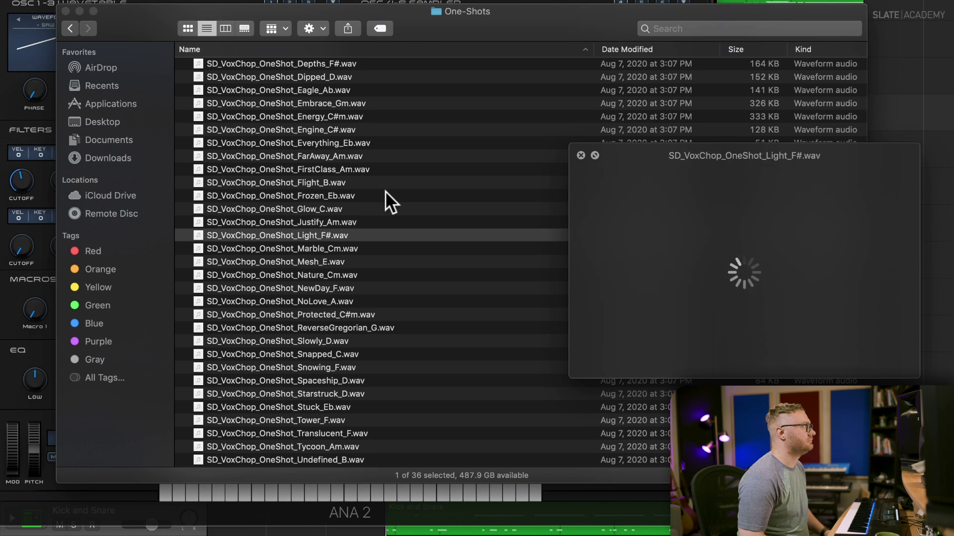
pyautogui.press('Down')
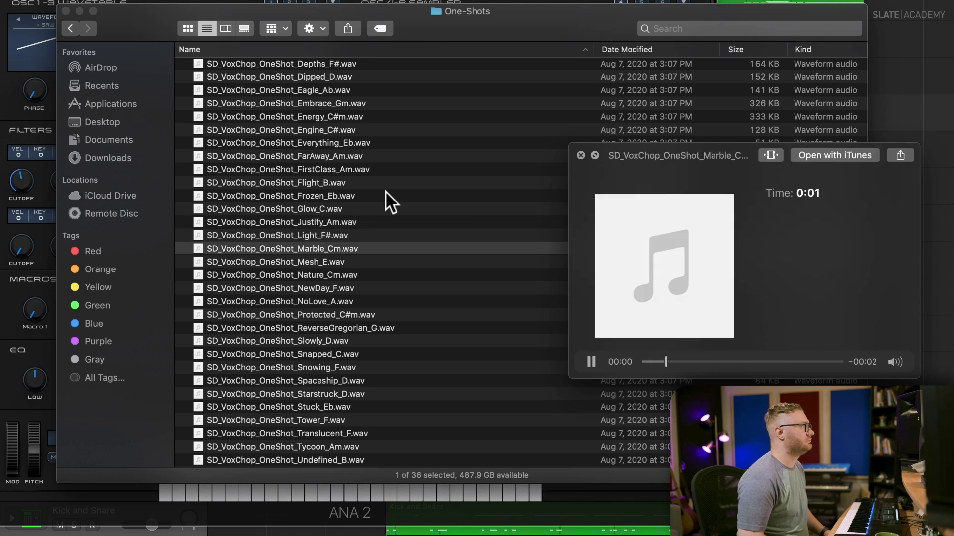
pyautogui.press('Down')
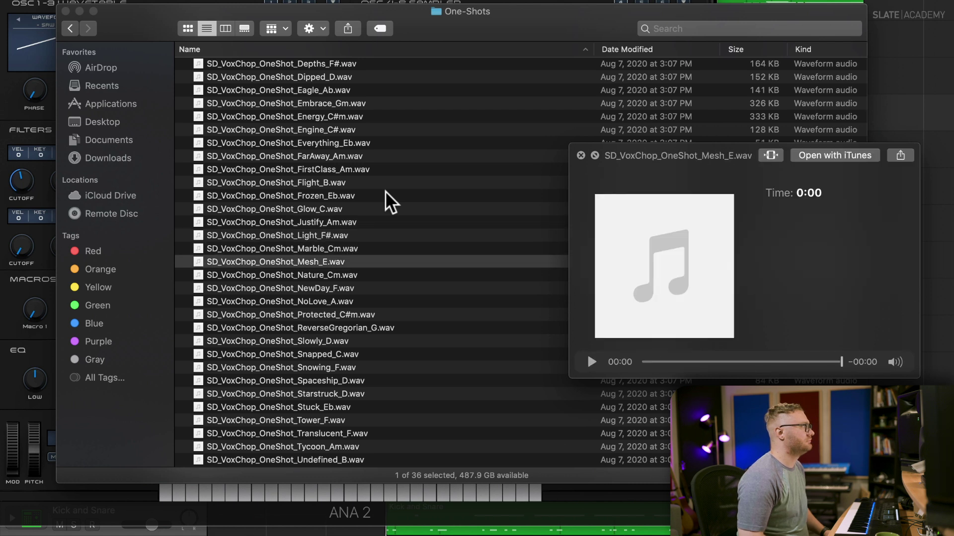
pyautogui.press('Down')
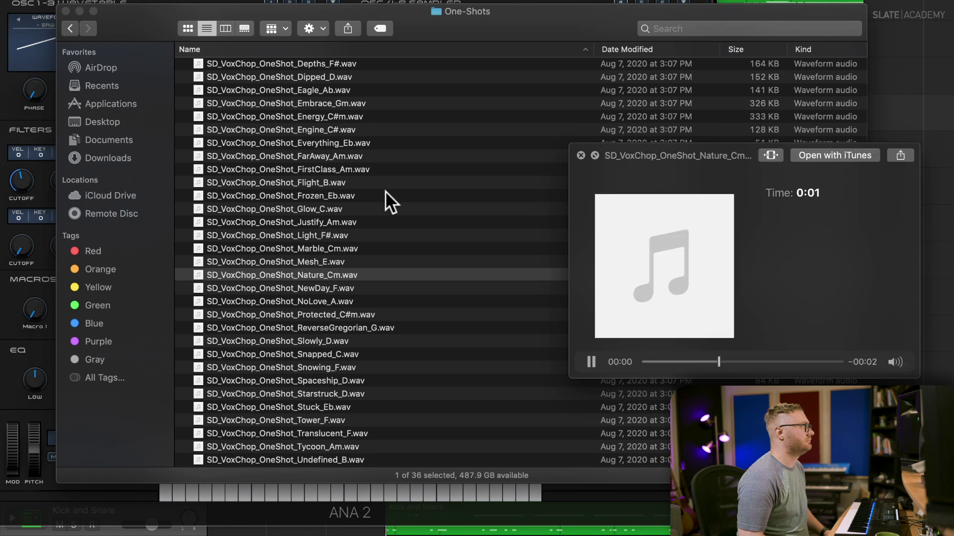
pyautogui.press('space')
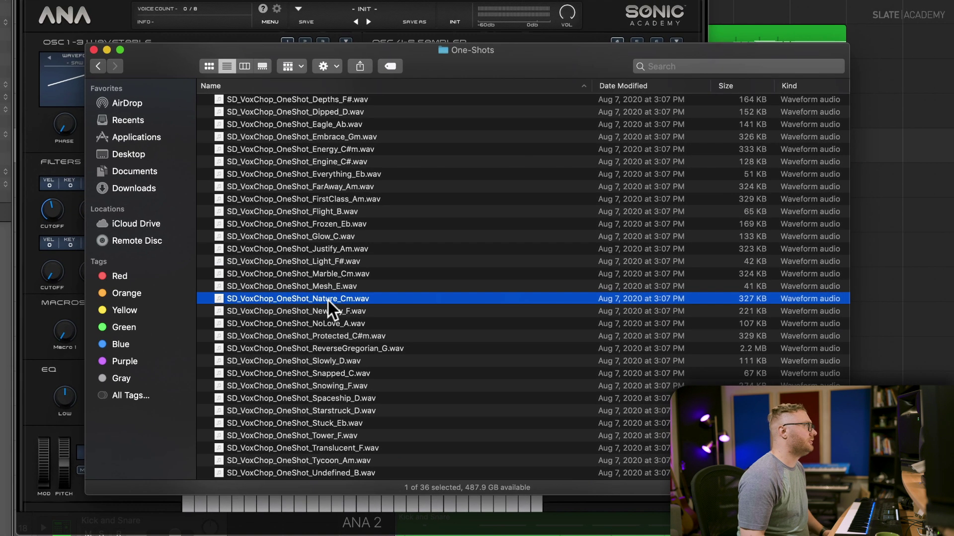
# - Load SD_VoxChop_OneShot_Nature_Cm.wav into ANA 2's sampler oscillator and enable a Chorus in insert 1 with its dry/wet mix lowered
pyautogui.moveTo(313, 275); pyautogui.dragTo(493, 125)
pyautogui.moveTo(496, 157); pyautogui.dragTo(511, 70)
pyautogui.click(300, 272)
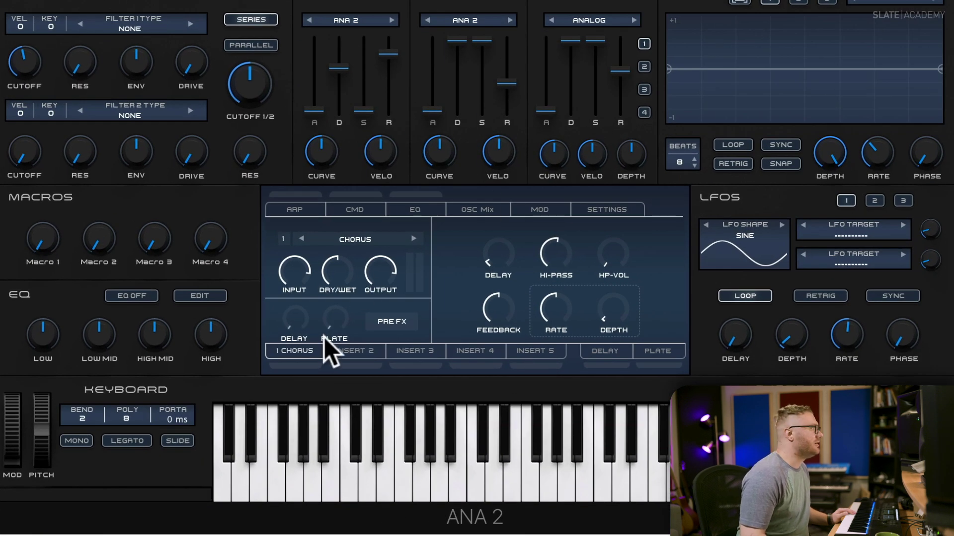
pyautogui.click(311, 363)
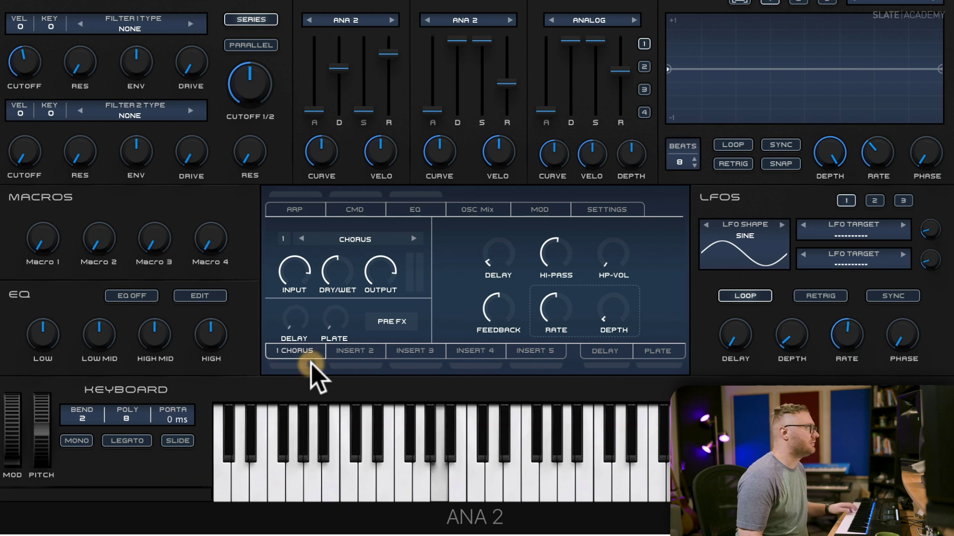
pyautogui.moveTo(343, 270); pyautogui.dragTo(341, 324)
# - Add an enabled Multi Lim. effect in insert 2 and slightly lower the threshold of its High band
pyautogui.click(359, 352)
pyautogui.click(355, 241)
pyautogui.moveTo(413, 350)
pyautogui.click(571, 301)
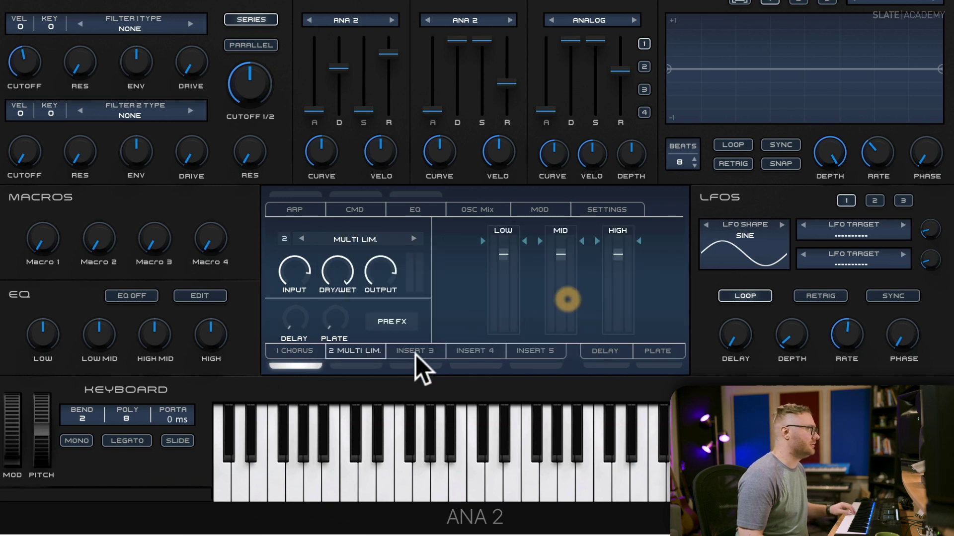
pyautogui.click(371, 365)
pyautogui.moveTo(639, 239); pyautogui.dragTo(640, 261)
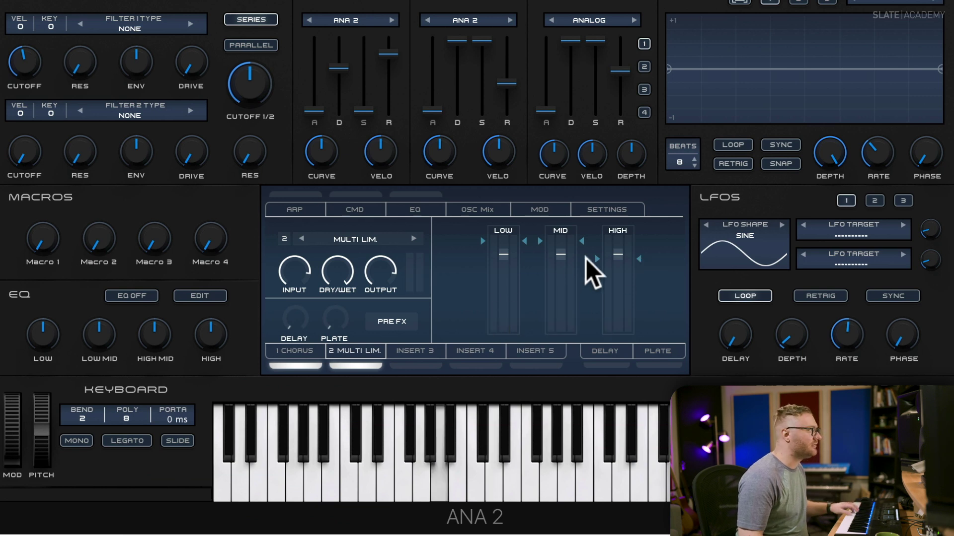
# - Raise the delay and plate send amounts from insert 5 slightly and enable both the Delay and Plate send effects
pyautogui.click(547, 351)
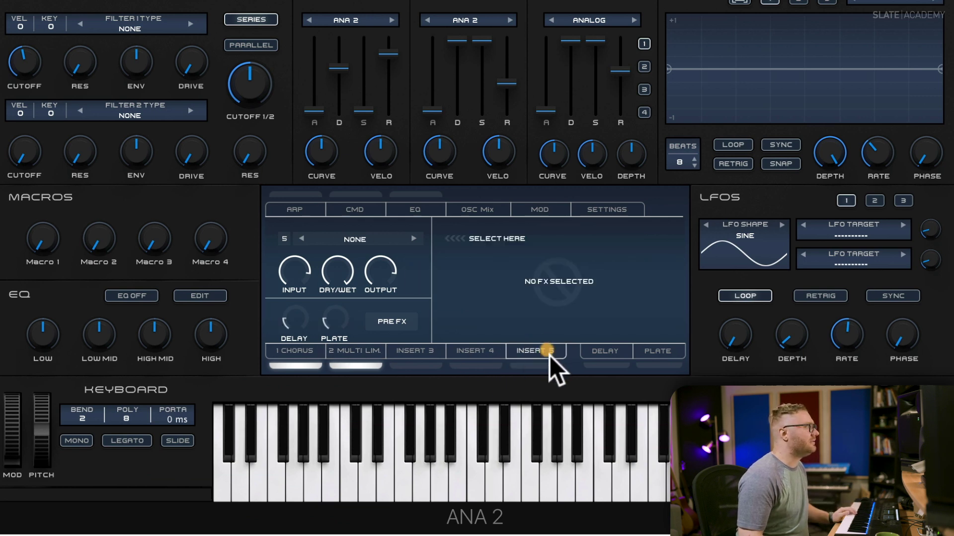
pyautogui.click(657, 352)
pyautogui.click(618, 362)
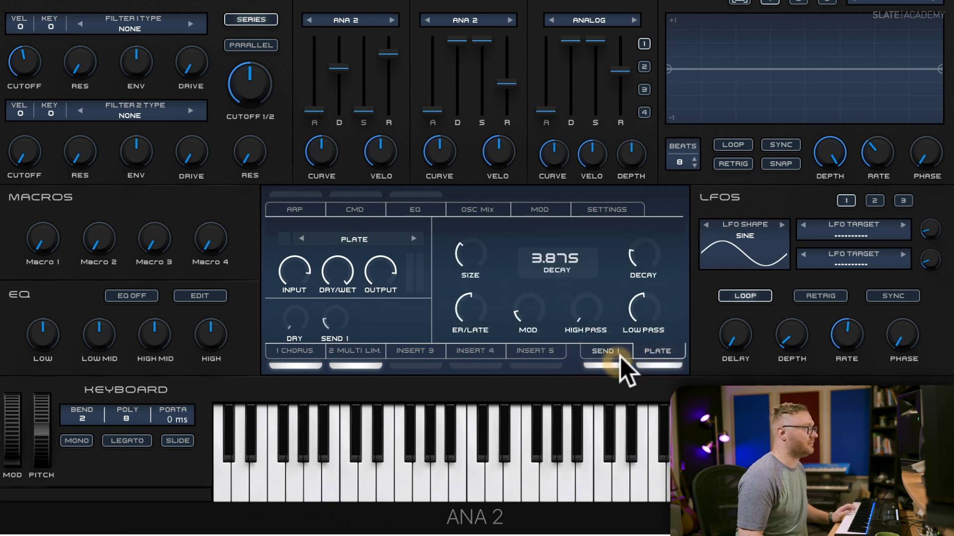
pyautogui.click(603, 350)
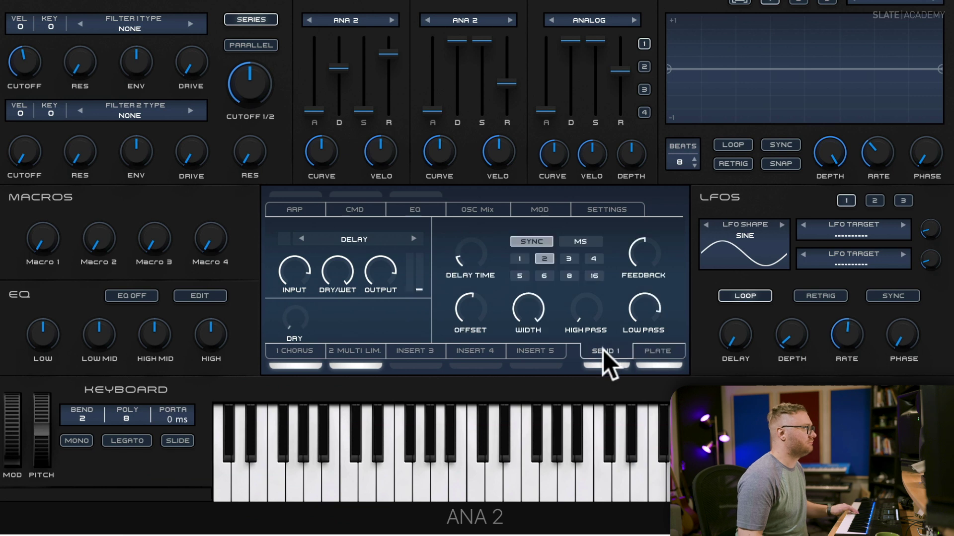
# - Add an enabled Bitcrusher in insert 3 and raise its Drive slightly
pyautogui.click(424, 346)
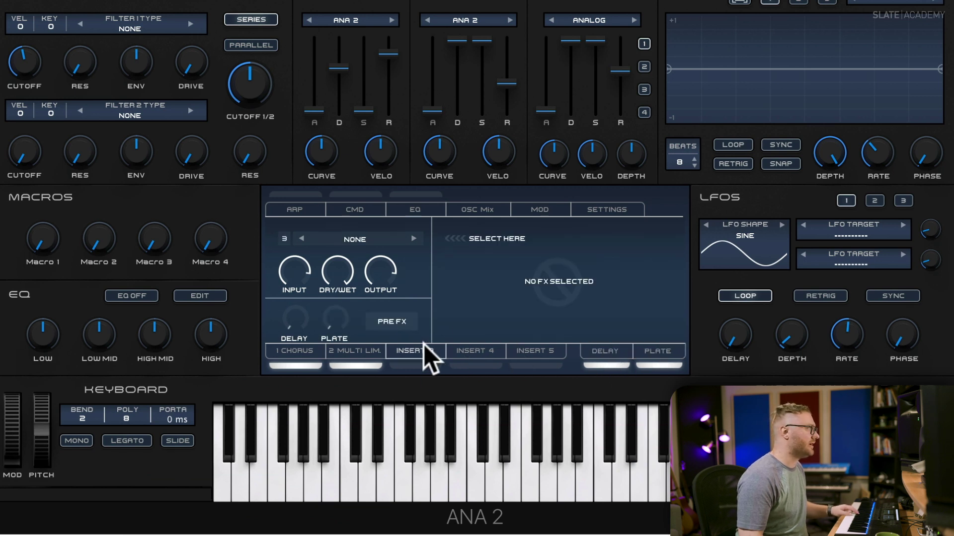
pyautogui.click(360, 240)
pyautogui.moveTo(442, 303)
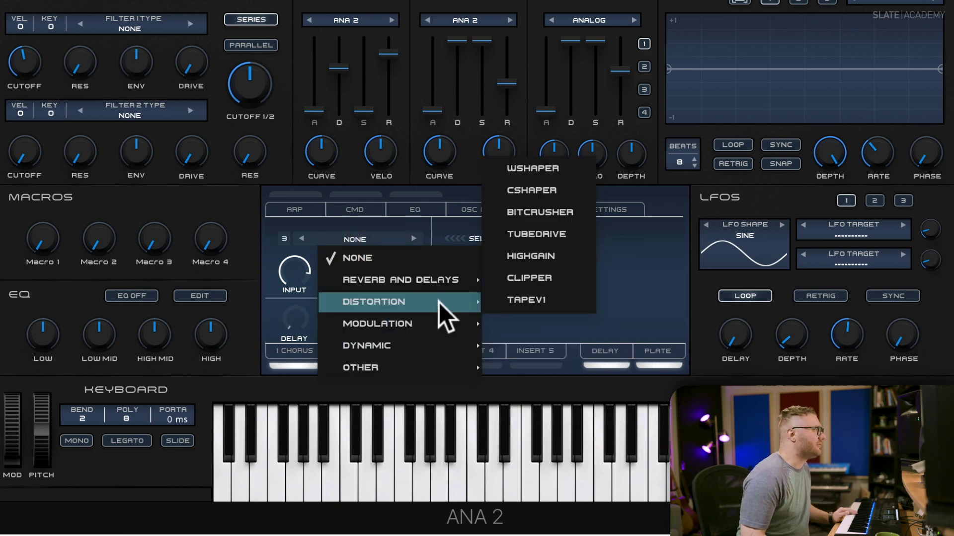
pyautogui.click(540, 213)
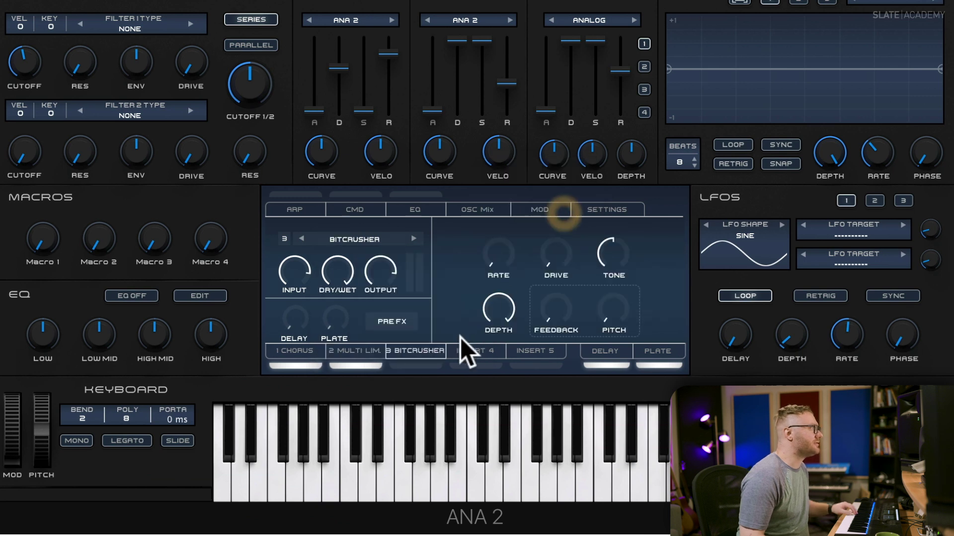
pyautogui.click(421, 364)
pyautogui.moveTo(546, 251)
pyautogui.mouseDown()
pyautogui.moveTo(543, 211)
pyautogui.moveTo(546, 233)
pyautogui.mouseUp()
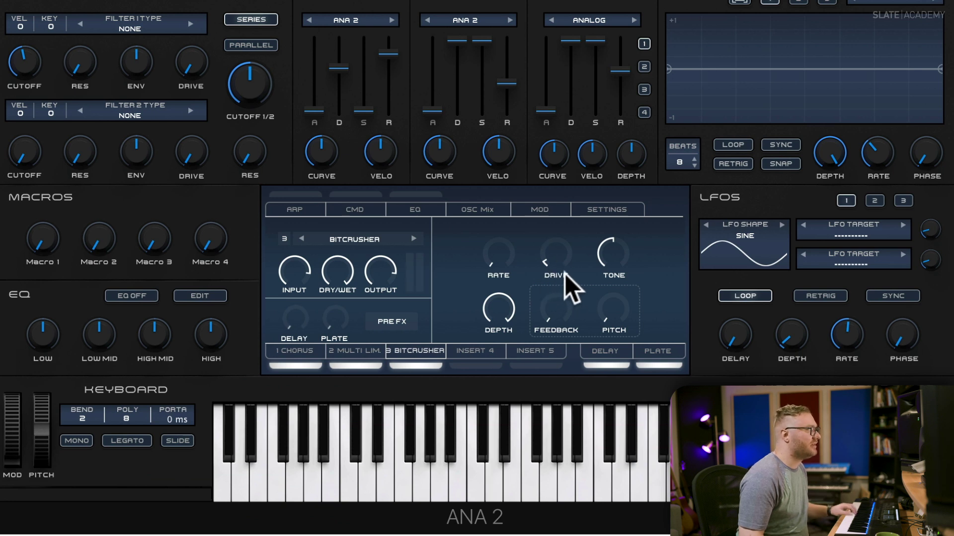
pyautogui.click(500, 271)
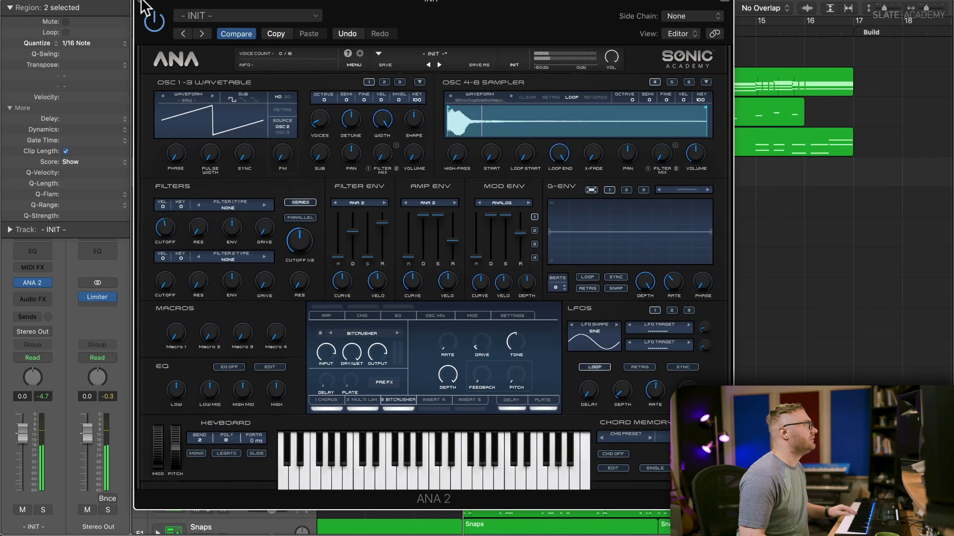
# - Close ANA 2 and lower the vocal-sample track's volume to -7.4 dB
pyautogui.click(142, 3)
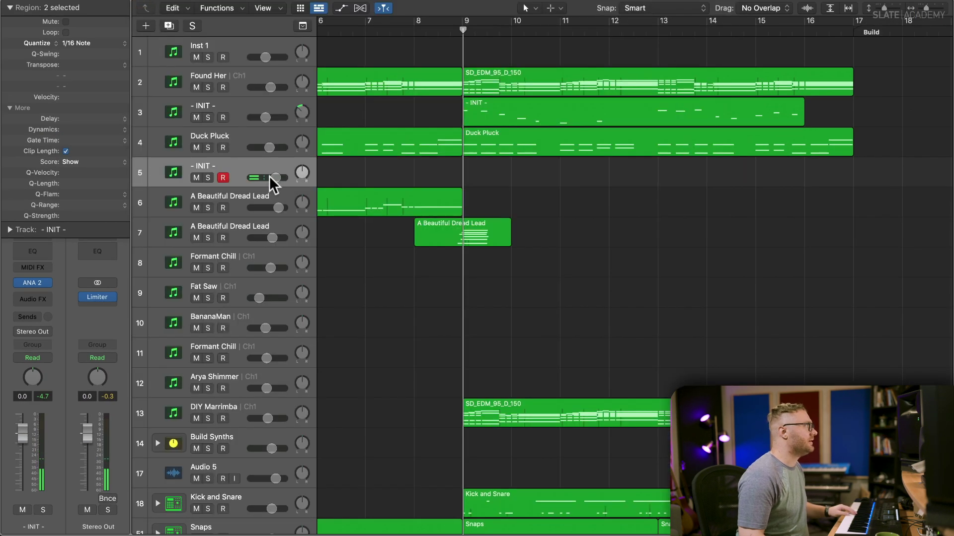
pyautogui.moveTo(268, 177); pyautogui.dragTo(266, 177)
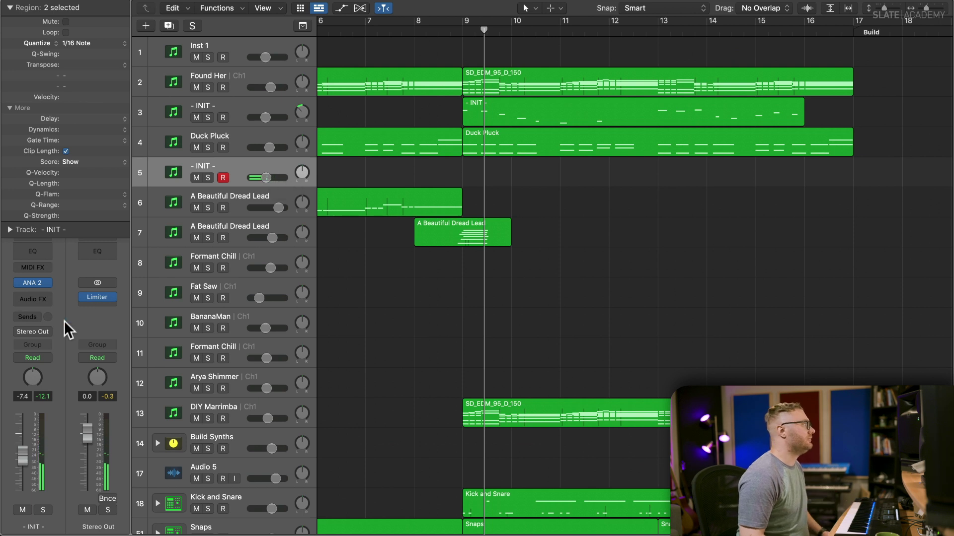
# - Reopen ANA 2 on the vocal-sample track and raise the Dry amount feeding its Delay send effect
pyautogui.click(34, 281)
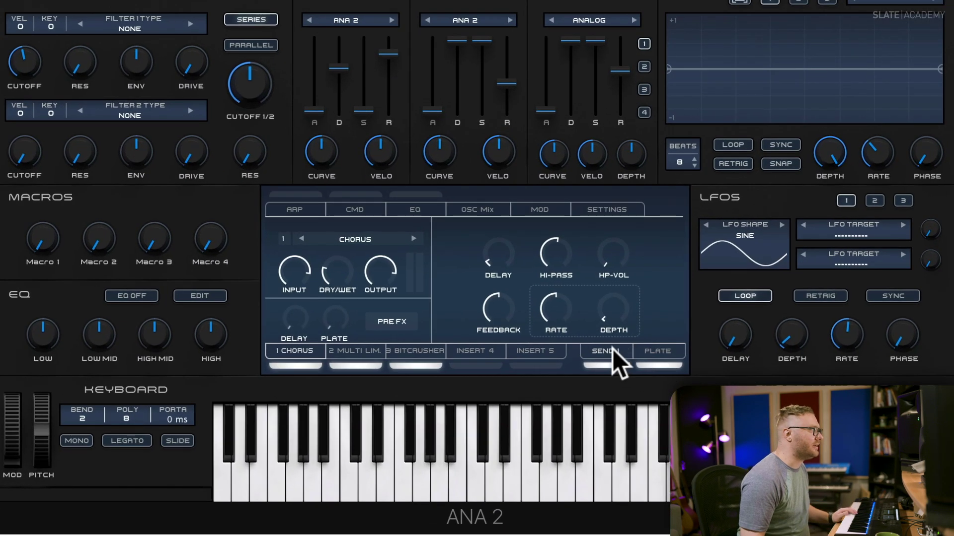
pyautogui.click(613, 350)
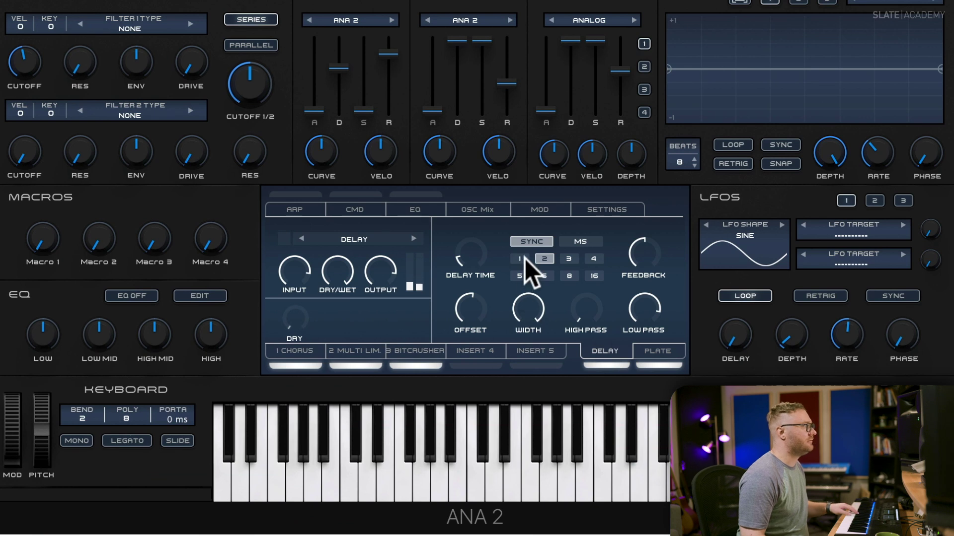
pyautogui.click(473, 255)
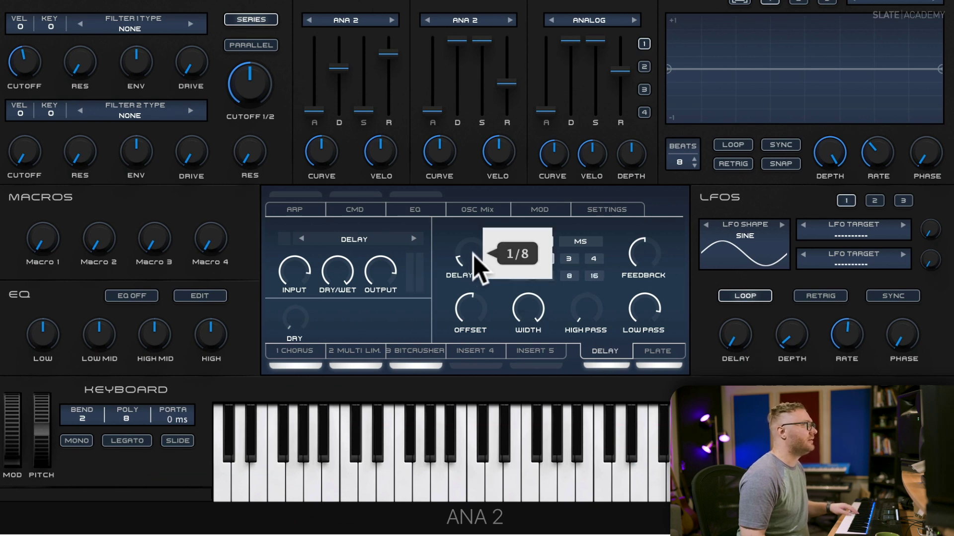
pyautogui.moveTo(643, 252)
pyautogui.mouseDown()
pyautogui.moveTo(645, 231)
pyautogui.moveTo(643, 243)
pyautogui.mouseUp()
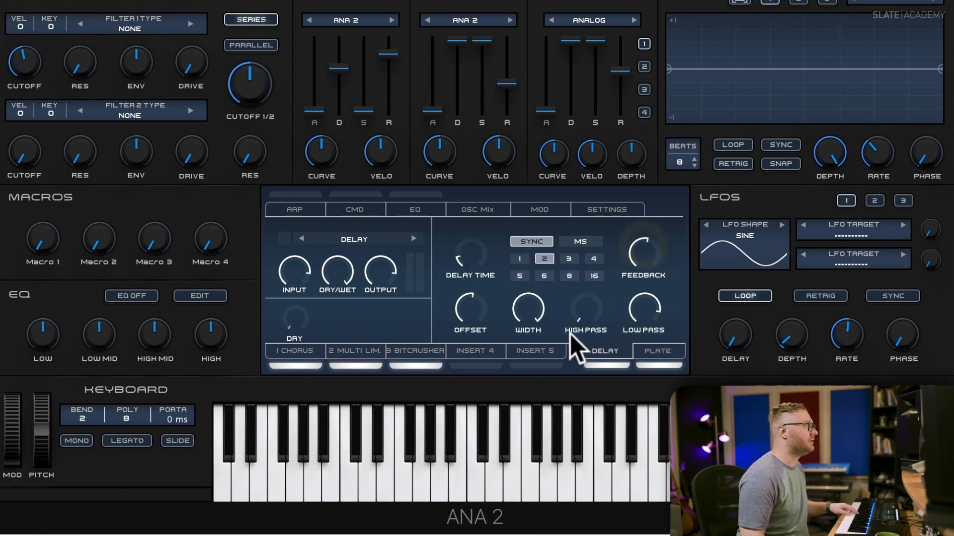
pyautogui.moveTo(306, 326); pyautogui.dragTo(297, 239)
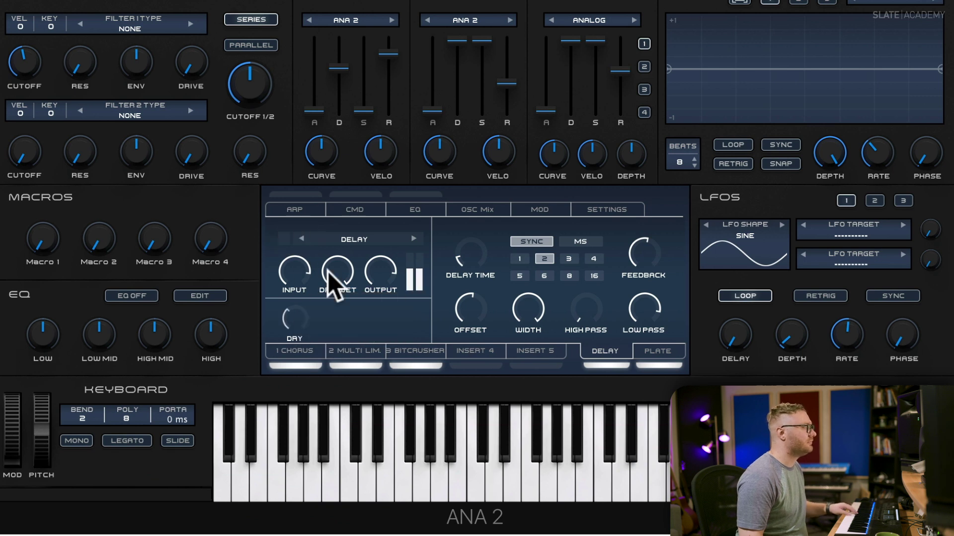
pyautogui.moveTo(294, 315); pyautogui.dragTo(301, 278)
# - Raise the Delay's Dry amount further and rebalance its Feedback to a moderate level
pyautogui.click(640, 252)
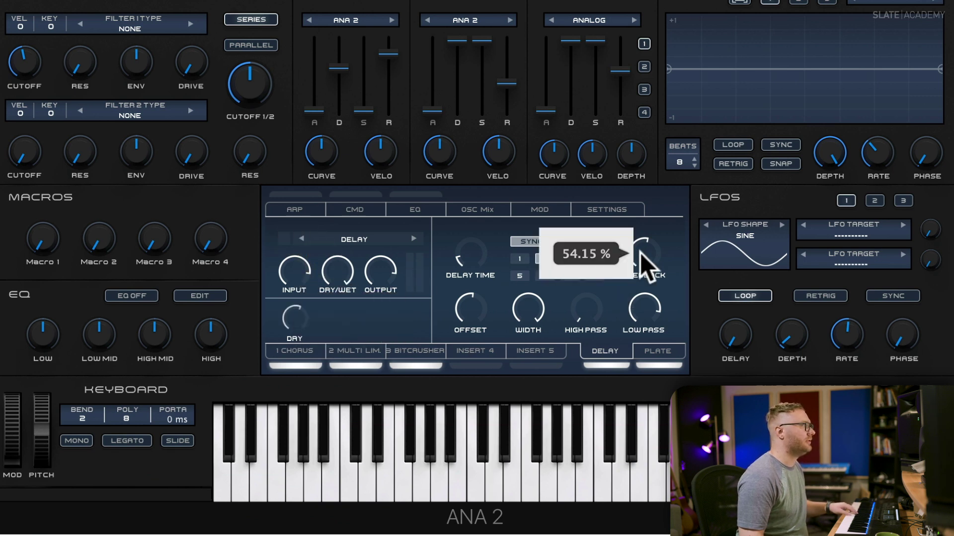
pyautogui.moveTo(647, 311); pyautogui.dragTo(649, 323)
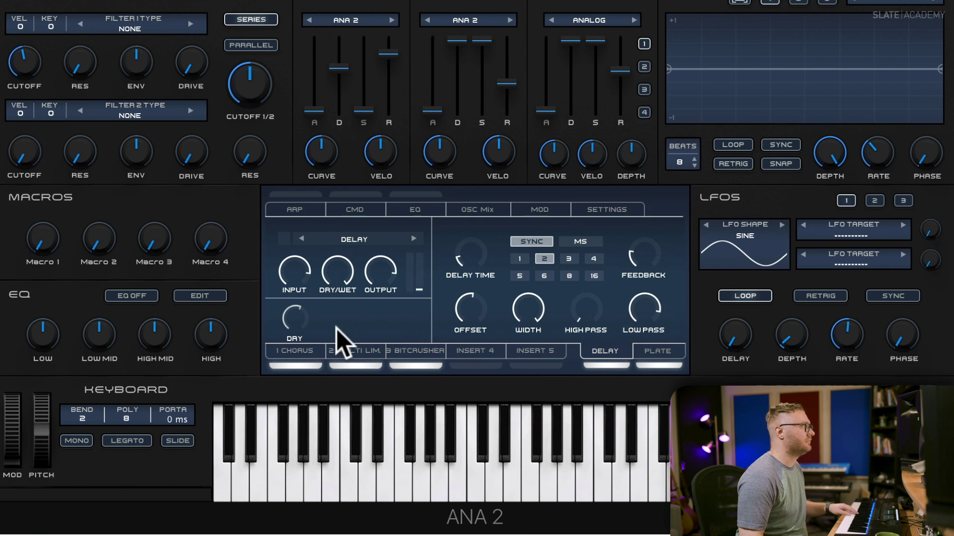
pyautogui.moveTo(294, 317); pyautogui.dragTo(300, 278)
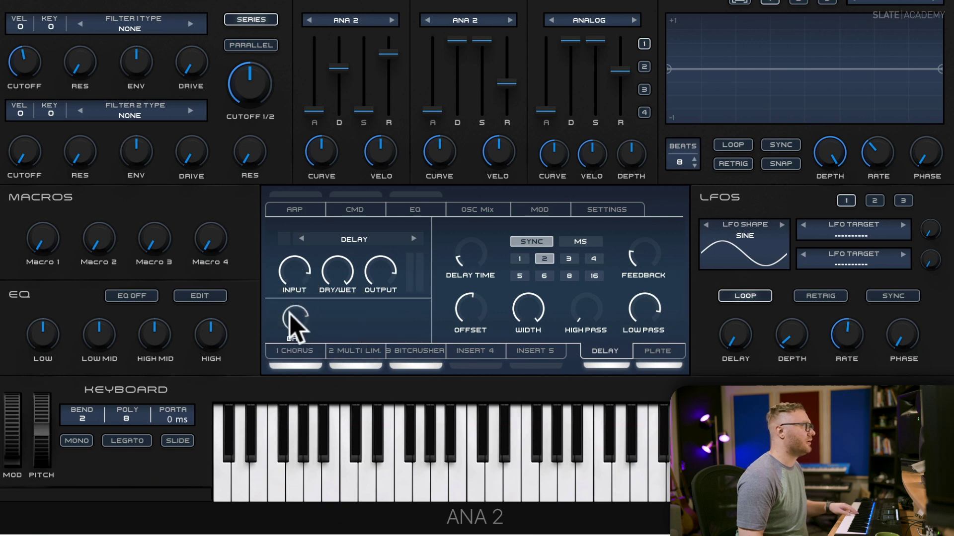
pyautogui.click(639, 228)
pyautogui.moveTo(640, 228); pyautogui.dragTo(642, 228)
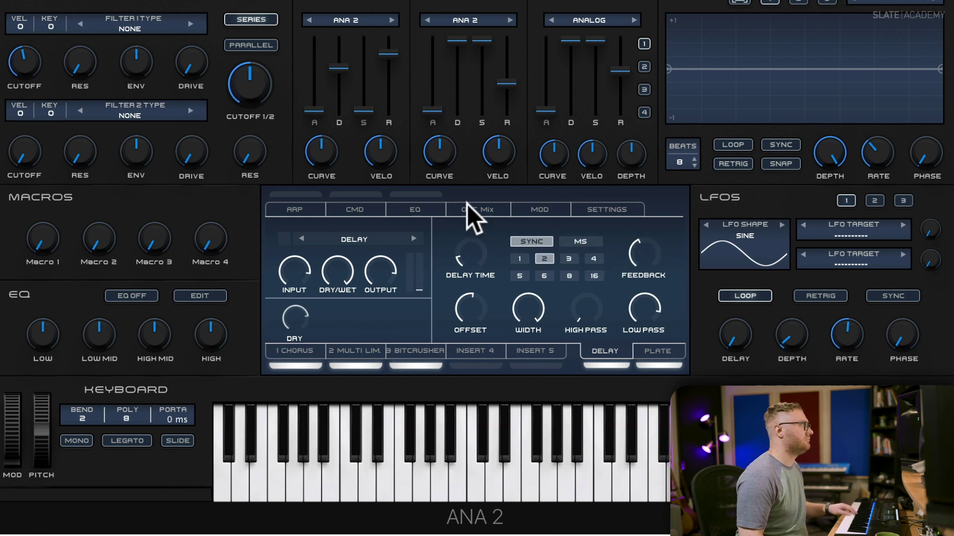
# - Raise the Delay's High Pass, fine-tune its Low Pass, and close ANA 2
pyautogui.moveTo(644, 310); pyautogui.dragTo(646, 298)
pyautogui.moveTo(592, 308); pyautogui.dragTo(588, 263)
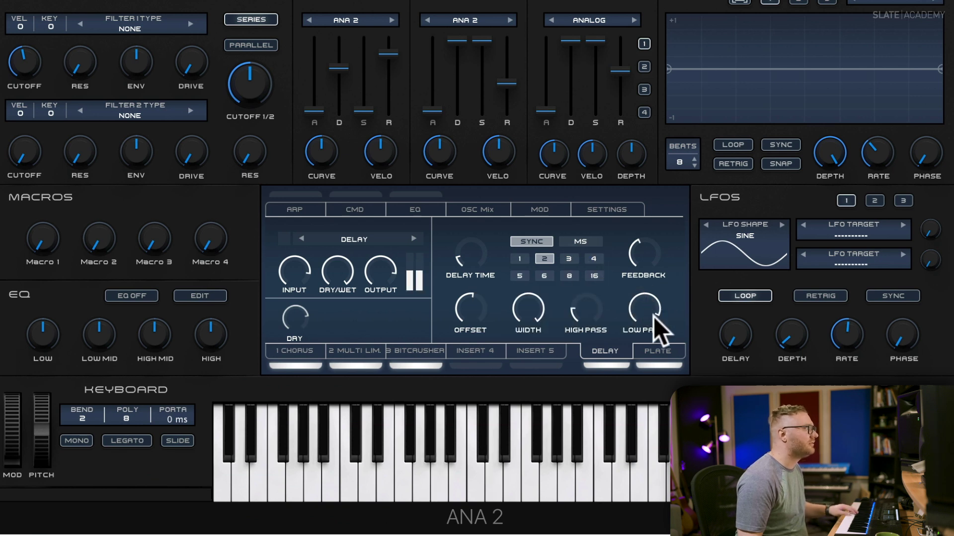
pyautogui.moveTo(647, 310)
pyautogui.mouseDown()
pyautogui.moveTo(651, 294)
pyautogui.moveTo(645, 314)
pyautogui.moveTo(651, 296)
pyautogui.moveTo(655, 312)
pyautogui.mouseUp()
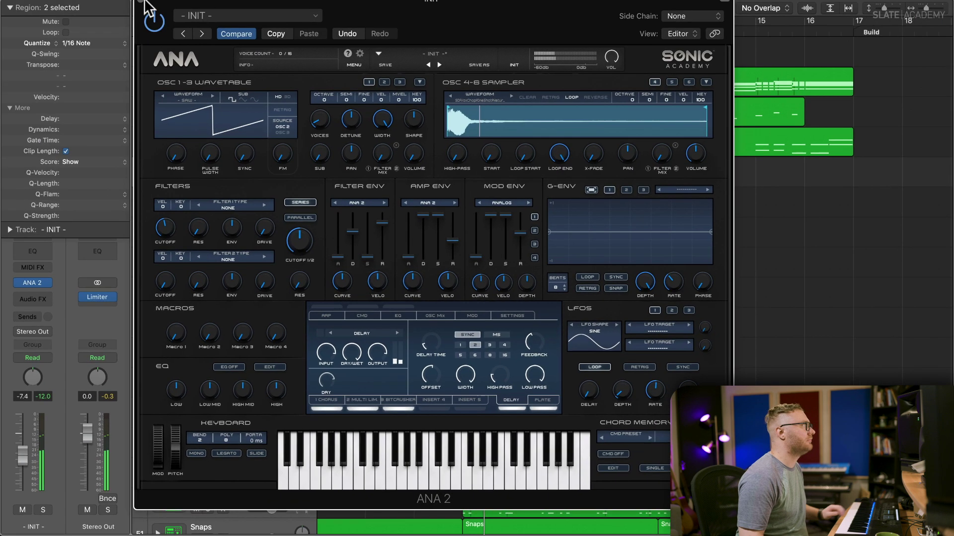
pyautogui.click(140, 2)
pyautogui.hscroll(-1, 517, 79)
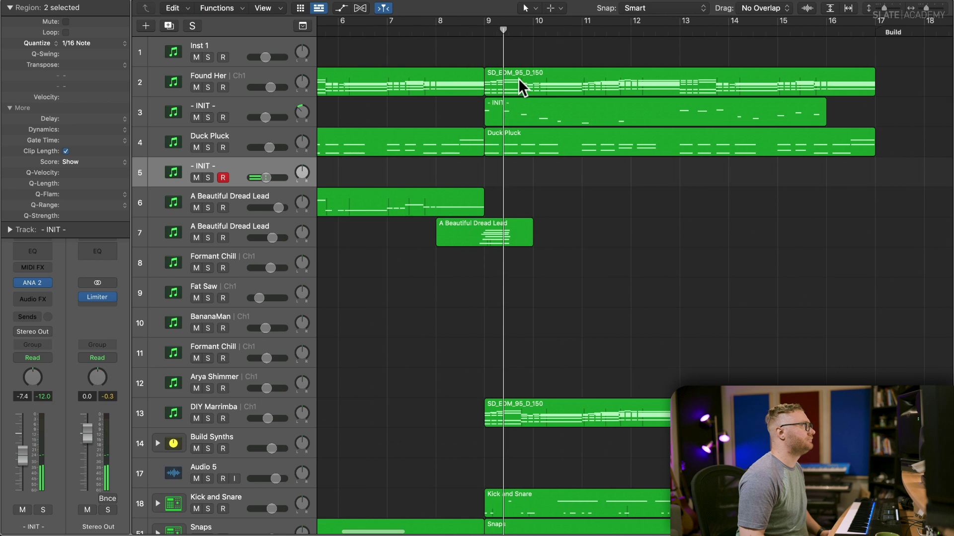
# - Record a short vocal-chop phrase in bar 8 on the armed vocal-sample track and quantize it to 1/16 notes
pyautogui.doubleClick(393, 29)
pyautogui.press('r')
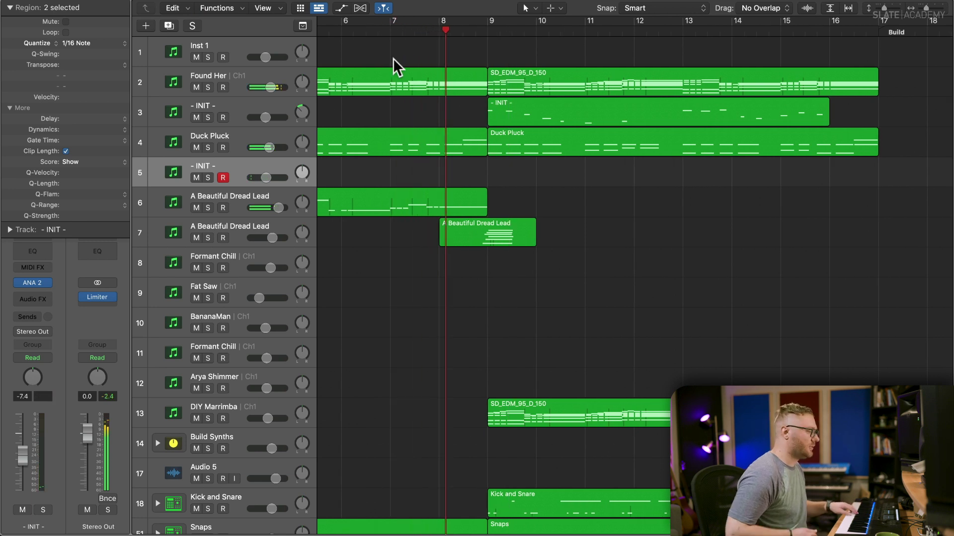
pyautogui.press('space')
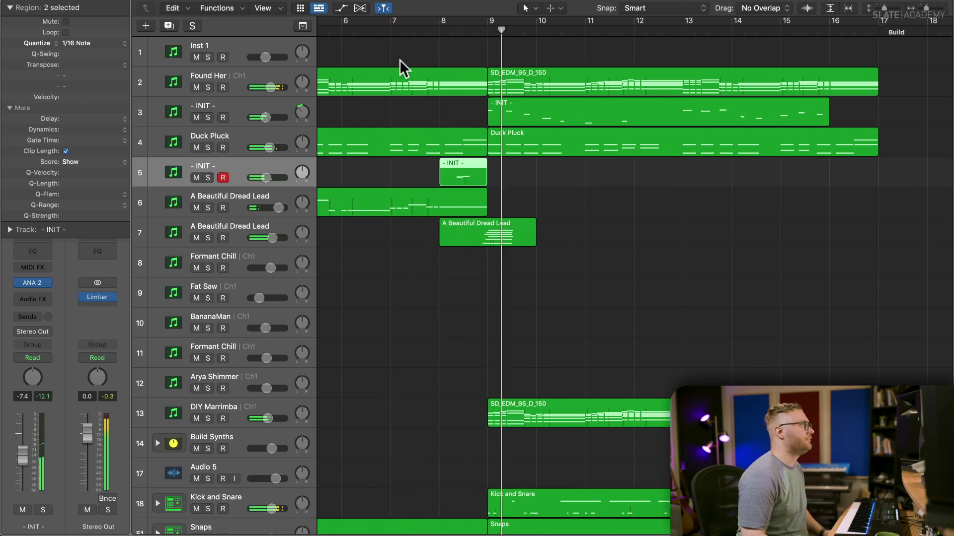
pyautogui.press('q')
# - Lower the vocal-sample track's volume to -11.8 dB while listening to the transition into bar 9
pyautogui.press('space')
pyautogui.moveTo(267, 178); pyautogui.dragTo(264, 178)
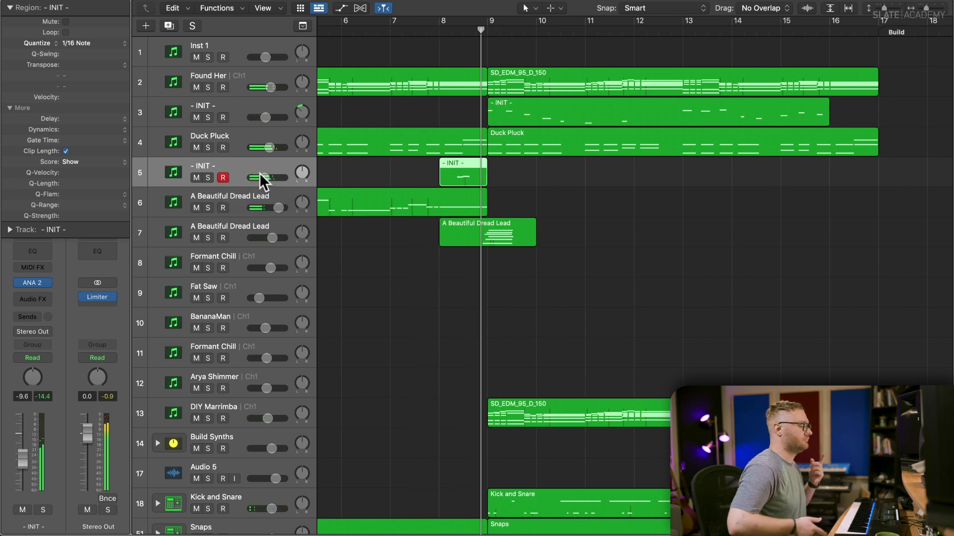
pyautogui.moveTo(264, 178); pyautogui.dragTo(262, 177)
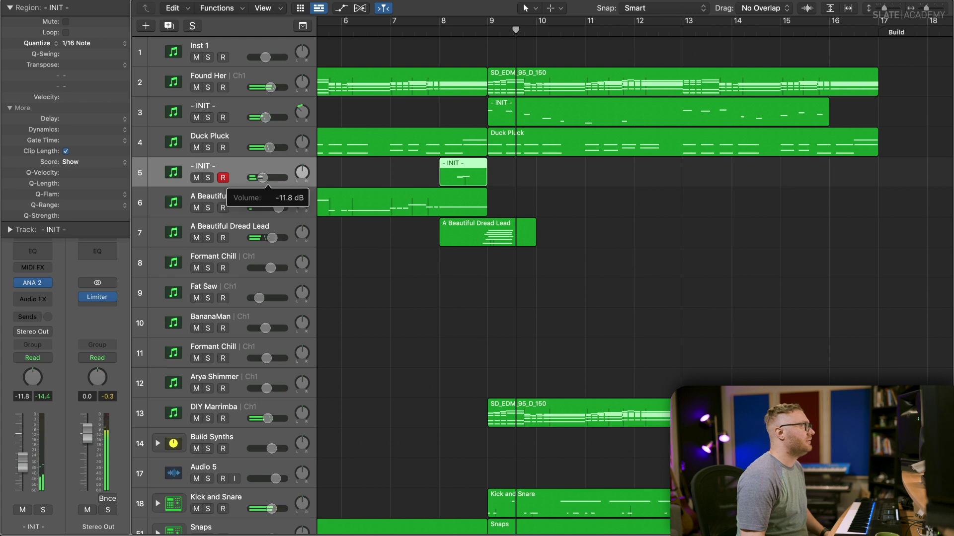
# - Switch to the Drums sample folder in Finder and expand the Future Bass folder under One Shots
pyautogui.scroll(-6, 417, 149)
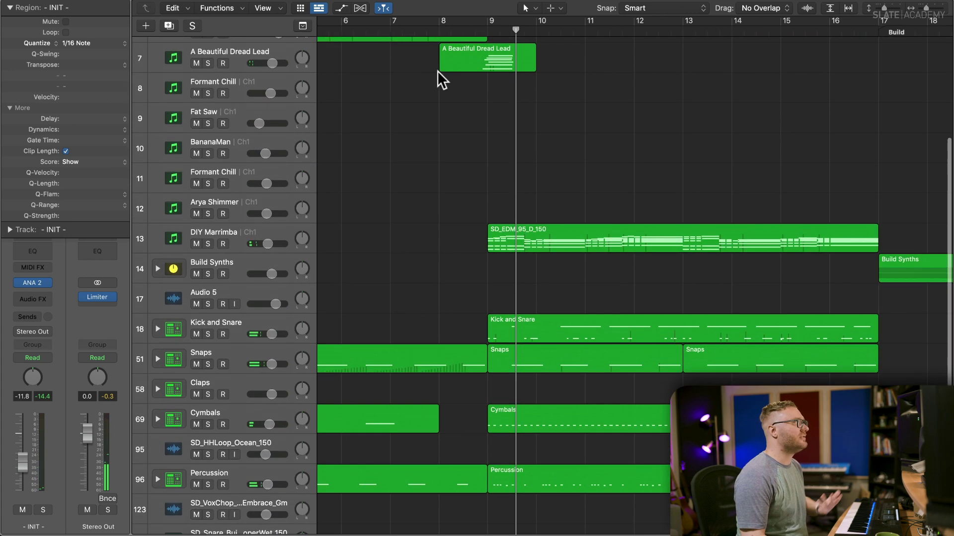
pyautogui.click(442, 34)
pyautogui.scroll(-4, 377, 142)
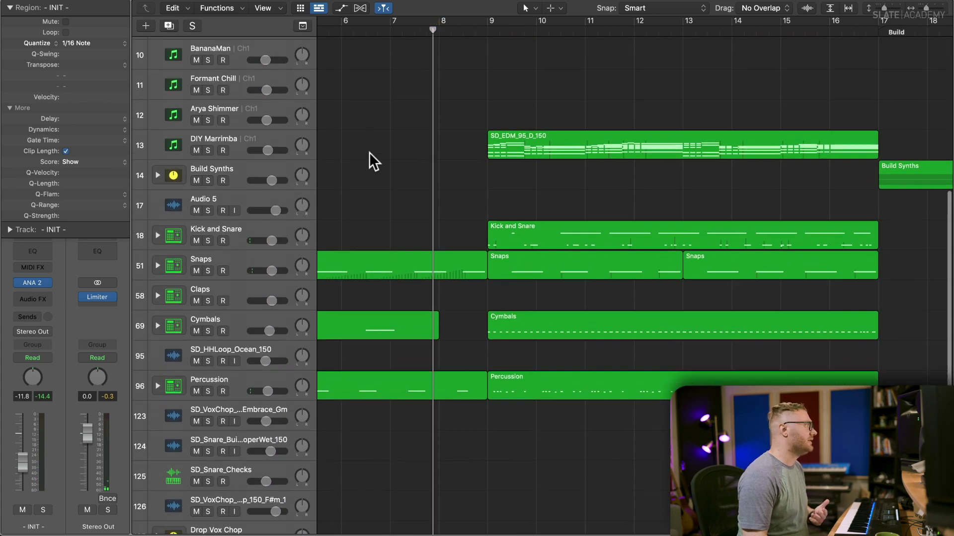
pyautogui.click(232, 210)
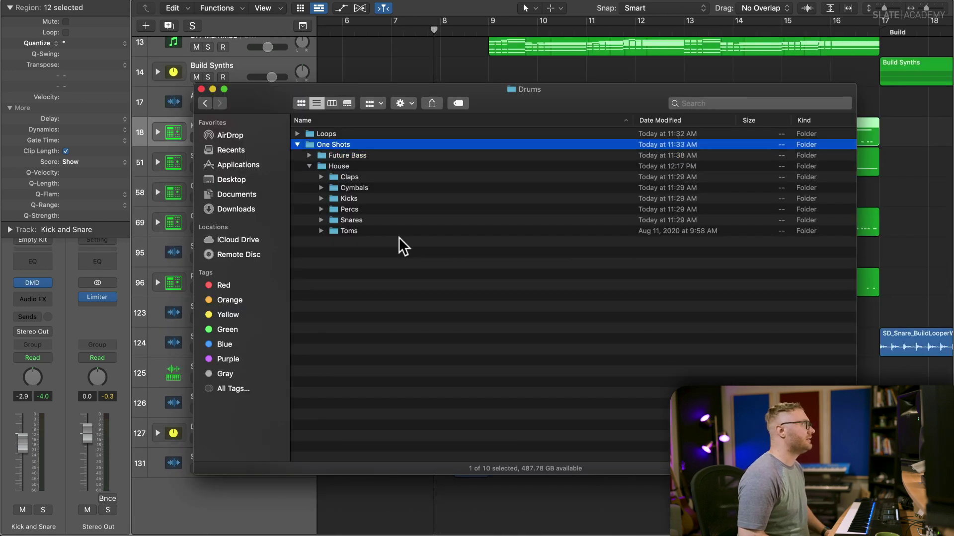
pyautogui.press('Down')
pyautogui.press('Right')
pyautogui.press('Down')
pyautogui.press('Down')
pyautogui.press('Down')
pyautogui.press('Down')
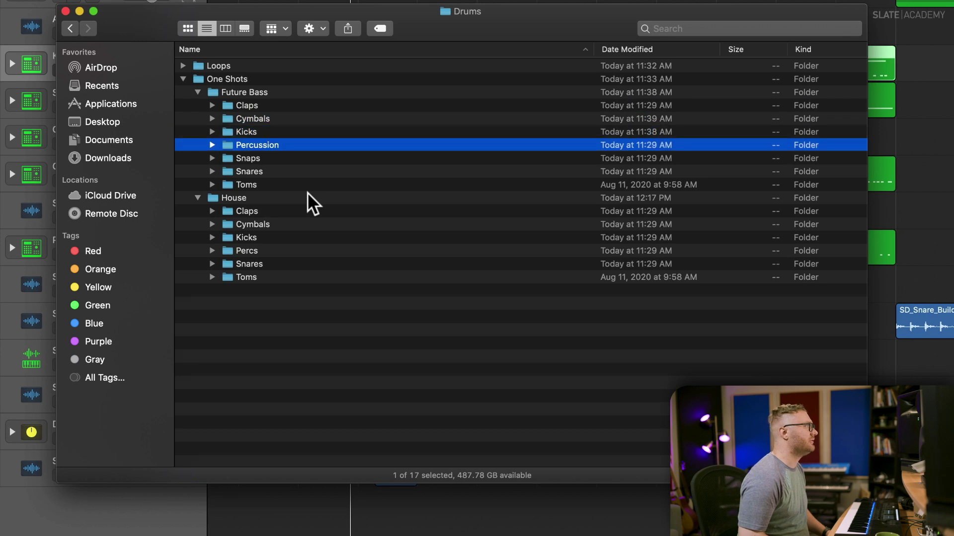
# - Expand the Future Bass Claps folder and preview SD_Clap_Apollo.wav
pyautogui.press('Down')
pyautogui.press('Up')
pyautogui.press('Up')
pyautogui.press('Up')
pyautogui.press('Up')
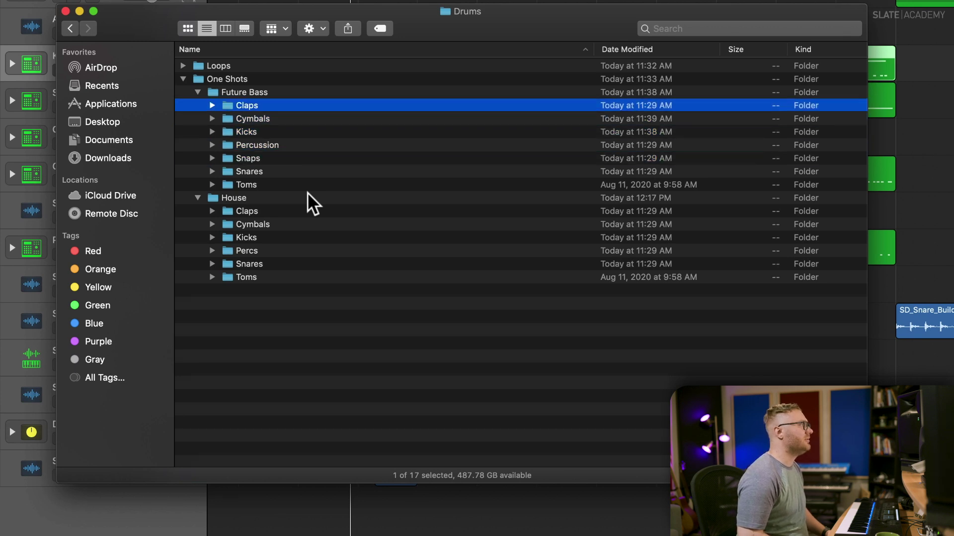
pyautogui.press('Right')
pyautogui.press('Down')
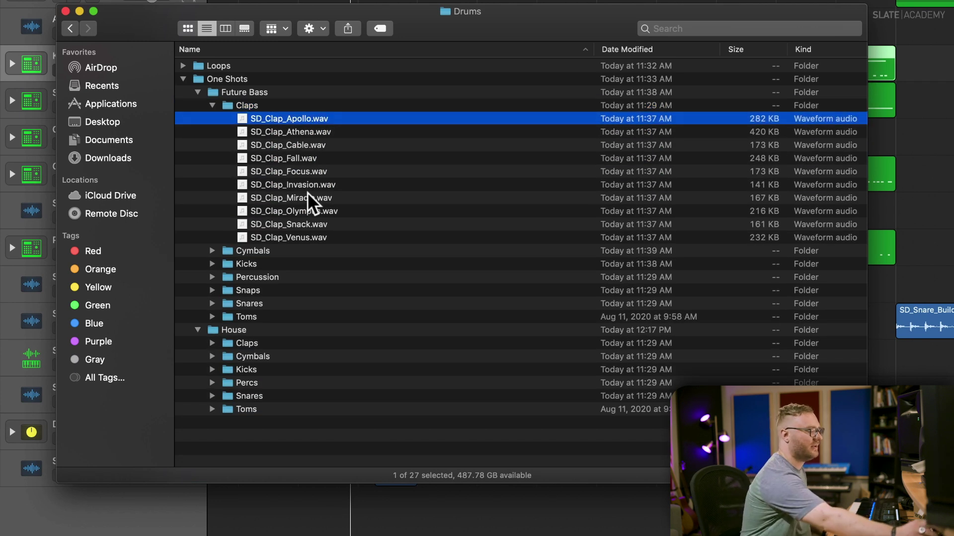
pyautogui.press('space')
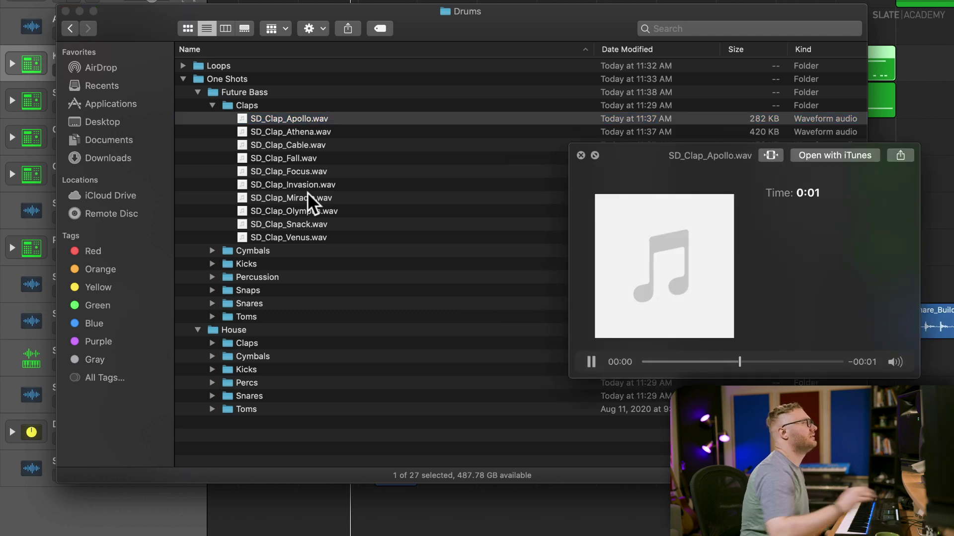
pyautogui.press('space')
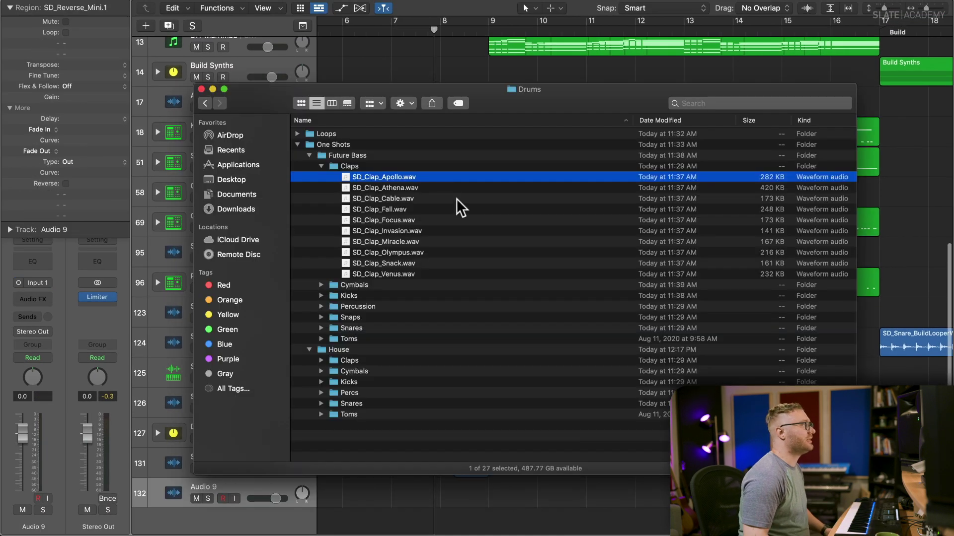
# - Try SD_Clap_Apollo.wav on the new audio track beneath the reverse effect in bar 8, and delete the region after listening
pyautogui.moveTo(401, 177); pyautogui.dragTo(458, 494)
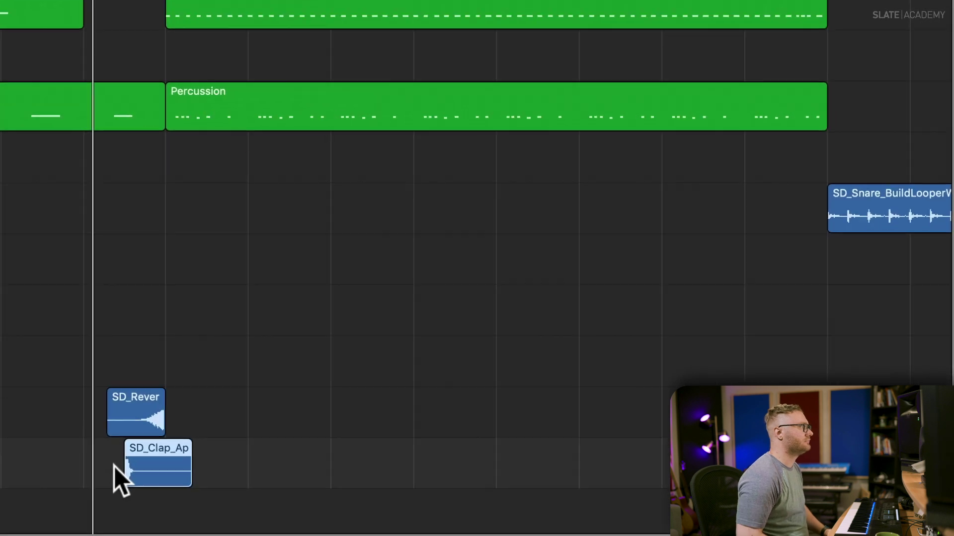
pyautogui.press('super+Right')
pyautogui.press('super+Right')
pyautogui.press('super+Right')
pyautogui.press('super+Right')
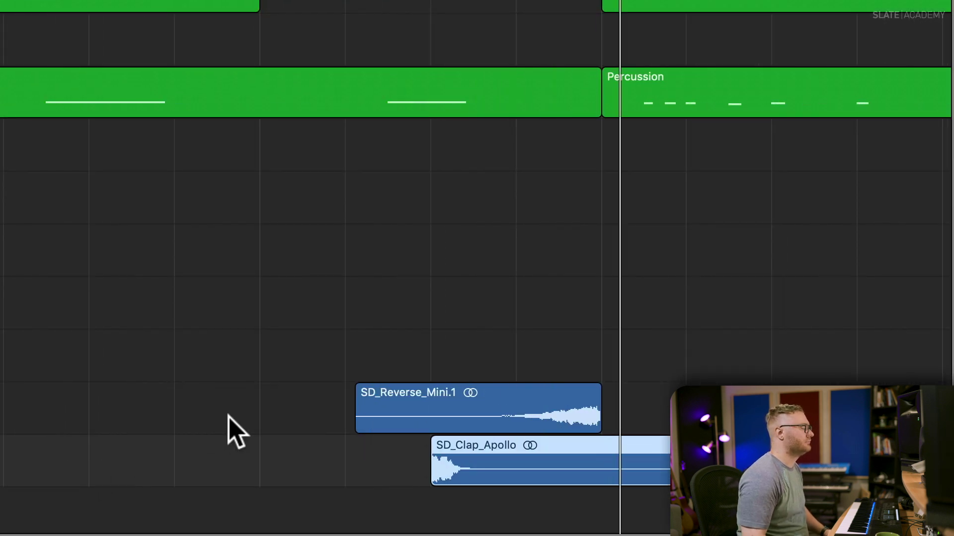
pyautogui.press('space')
pyautogui.press('super+Left')
pyautogui.press('super+Left')
pyautogui.press('super+Left')
pyautogui.press('super+Left')
pyautogui.press('super+Left')
pyautogui.press('super+Up')
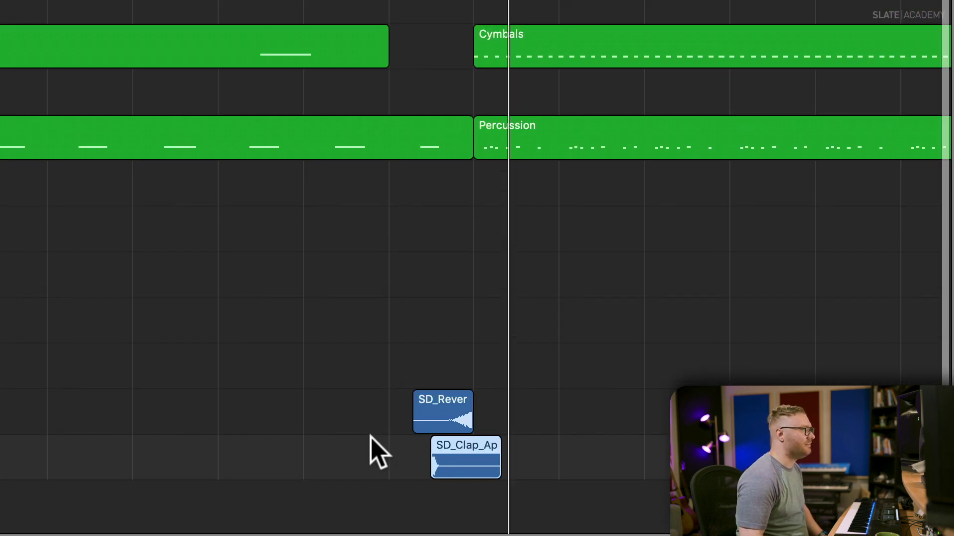
pyautogui.click(471, 457)
pyautogui.press('BackSpace')
# - Return to the sample folder in Finder and preview the Athena, Cable and Fall claps
pyautogui.press('super+Tab')
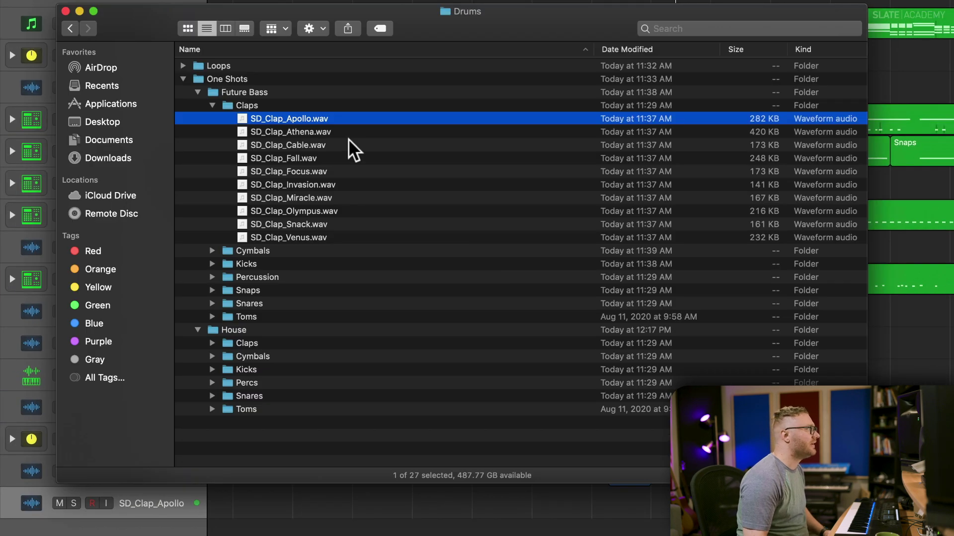
pyautogui.press('Down')
pyautogui.press('space')
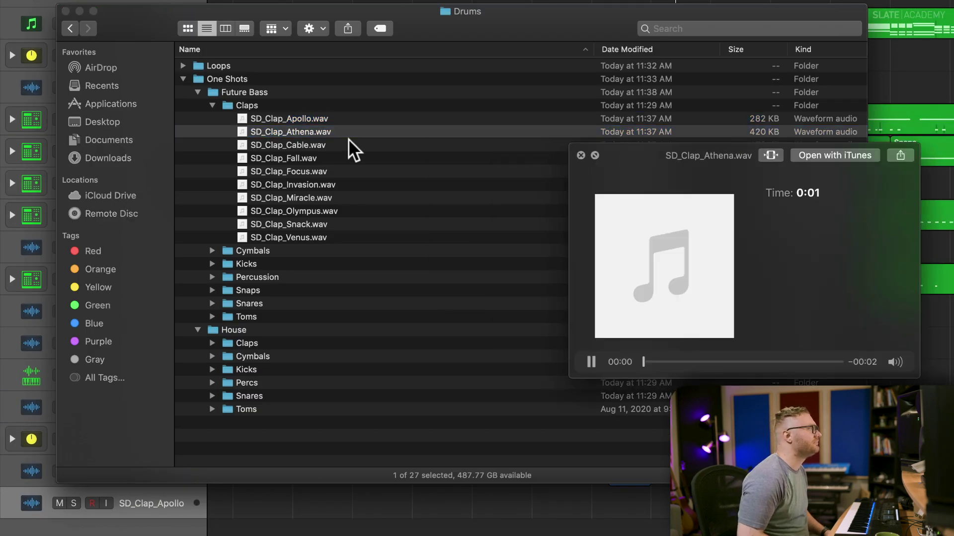
pyautogui.press('Down')
pyautogui.press('Down')
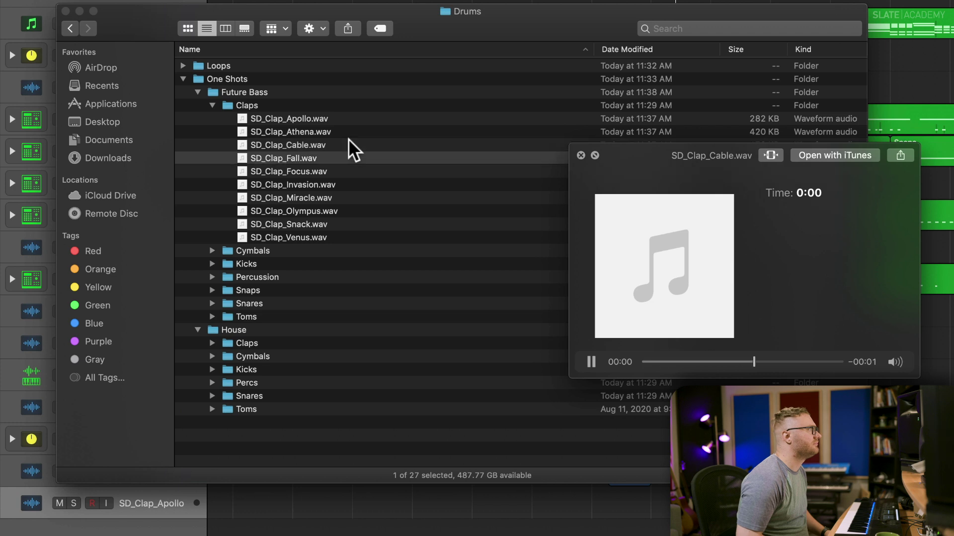
pyautogui.press('space')
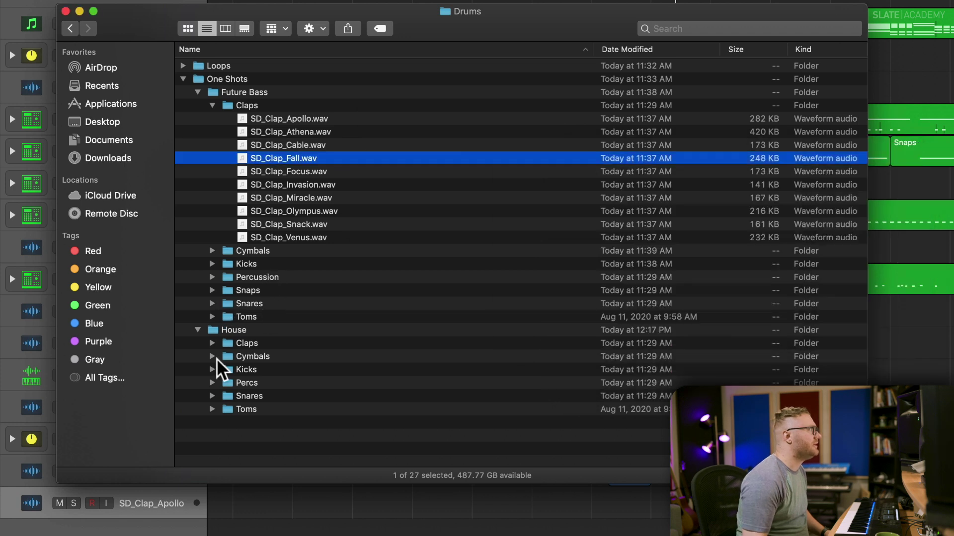
# - Expand the House Claps folder and preview SD_Clap_FIFA.wav and SD_Clap_Crowd.wav
pyautogui.click(211, 343)
pyautogui.scroll(-5, 284, 355)
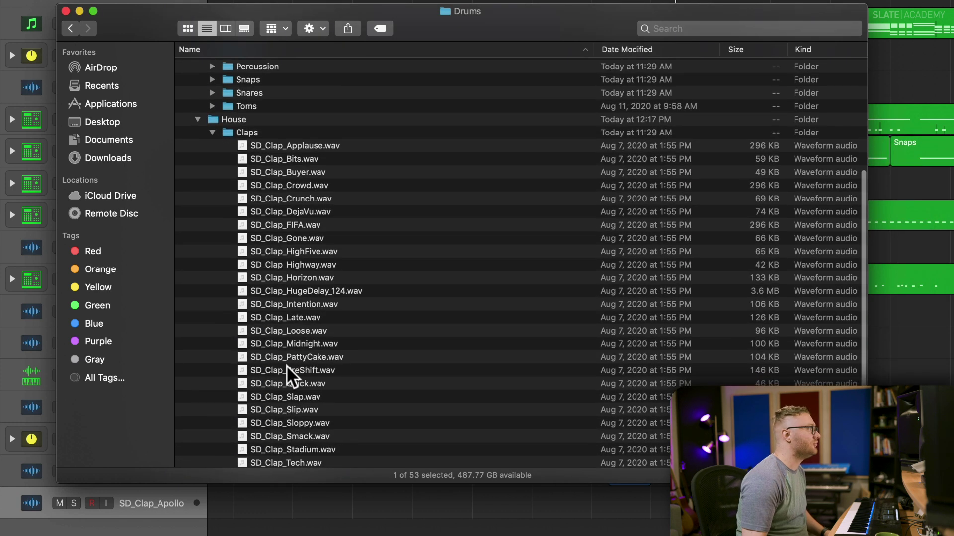
pyautogui.click(362, 225)
pyautogui.scroll(-2, 369, 235)
pyautogui.press('space')
pyautogui.scroll(3, 369, 238)
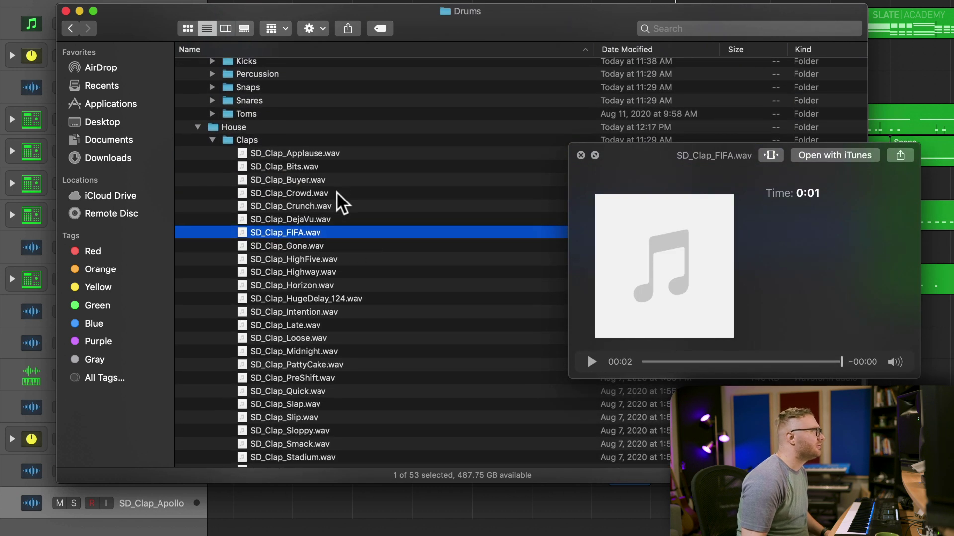
pyautogui.scroll(-2, 336, 191)
pyautogui.click(336, 164)
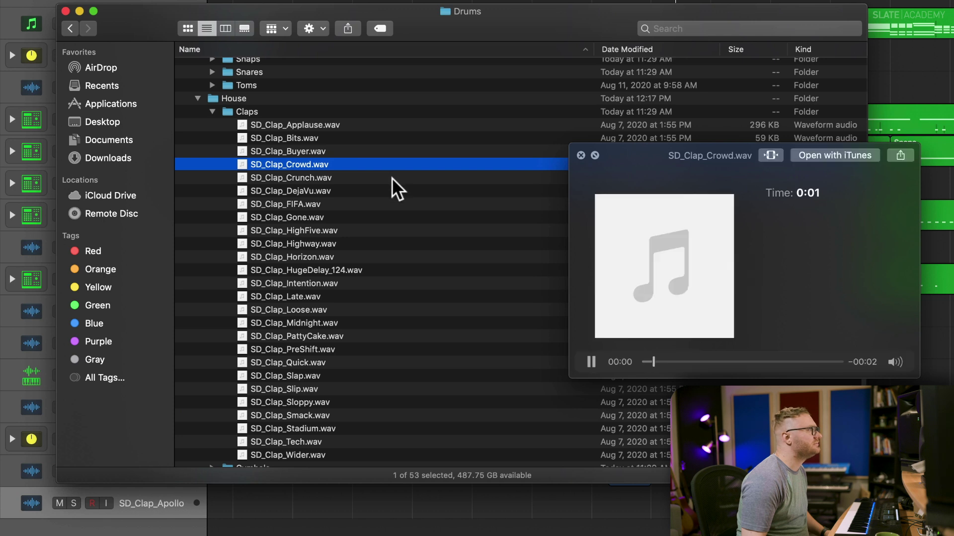
pyautogui.press('space')
# - Place SD_Clap_Crowd.wav on the clap track at beat 3 of bar 8 and slightly lower the track's volume
pyautogui.press('super+Tab')
pyautogui.moveTo(310, 162); pyautogui.dragTo(648, 487)
pyautogui.press('space')
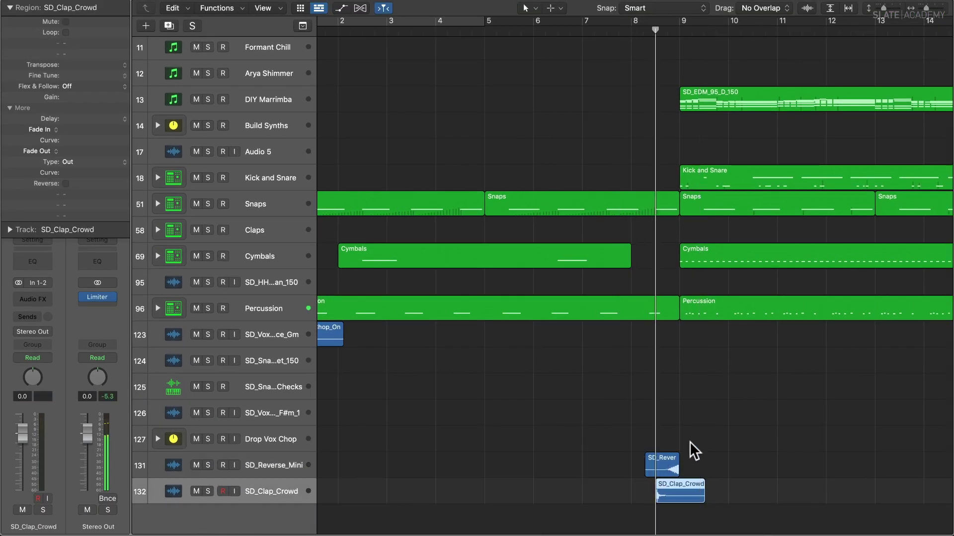
pyautogui.moveTo(26, 438); pyautogui.dragTo(26, 445)
# - Create a new audio track and preview the FX and standard tom fills in the Future Bass Toms folder
pyautogui.scroll(-1, 520, 388)
pyautogui.press('alt+super+a')
pyautogui.press('super+Tab')
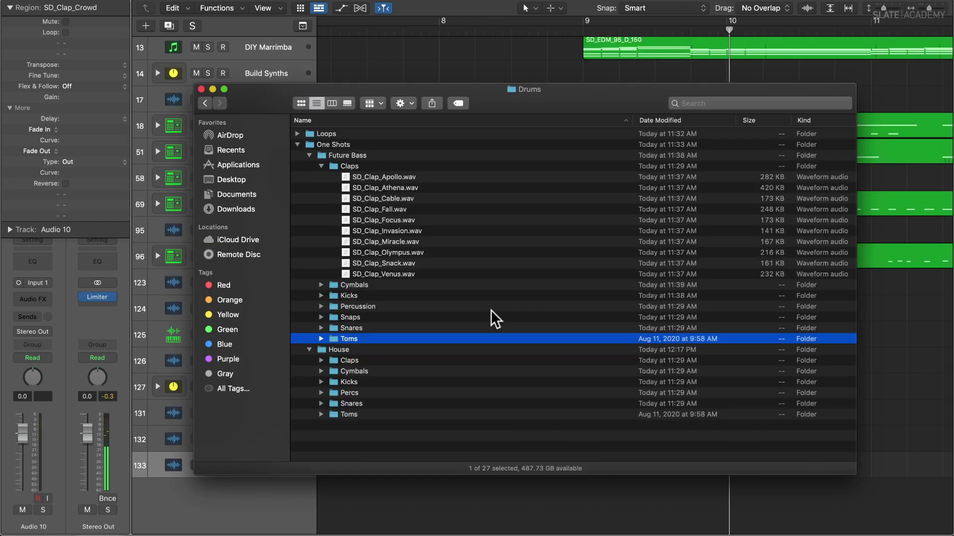
pyautogui.press('Right')
pyautogui.press('Down')
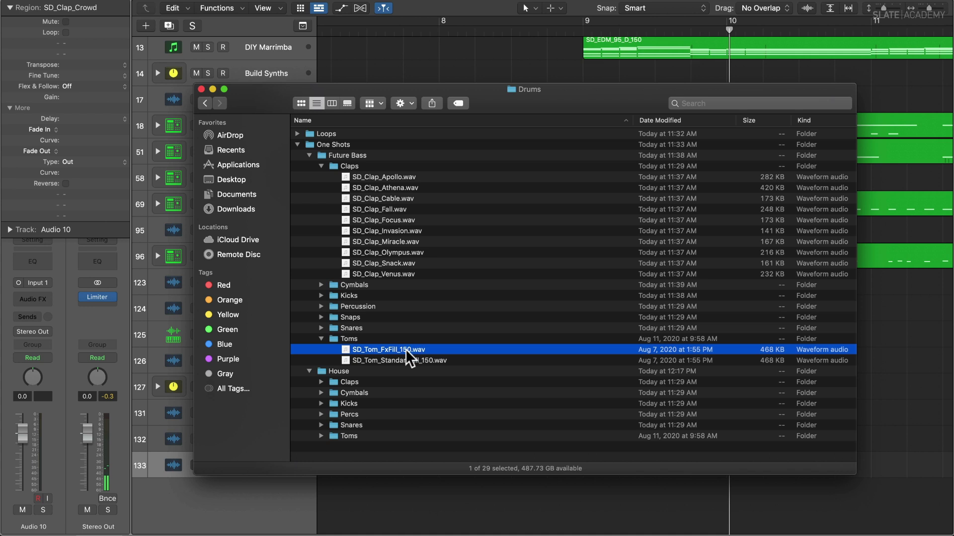
pyautogui.press('space')
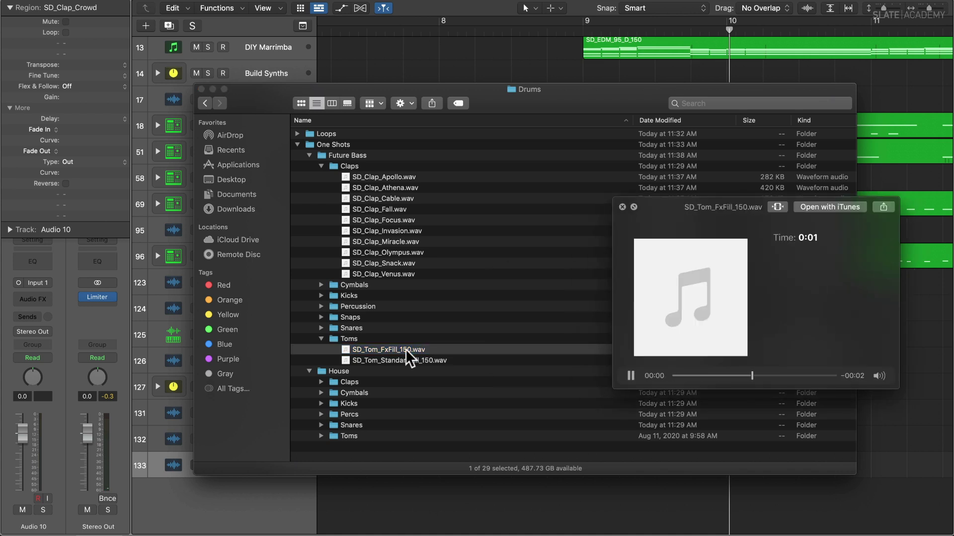
pyautogui.press('Down')
pyautogui.press('space')
# - Place SD_Tom_StandardFill_150.wav in bar 8 on the new audio track, with its last hit near the clap, and listen back
pyautogui.moveTo(397, 355); pyautogui.dragTo(489, 467)
pyautogui.press('super+Right')
pyautogui.press('super+Right')
pyautogui.press('space')
pyautogui.press('super+Left')
pyautogui.press('super+Left')
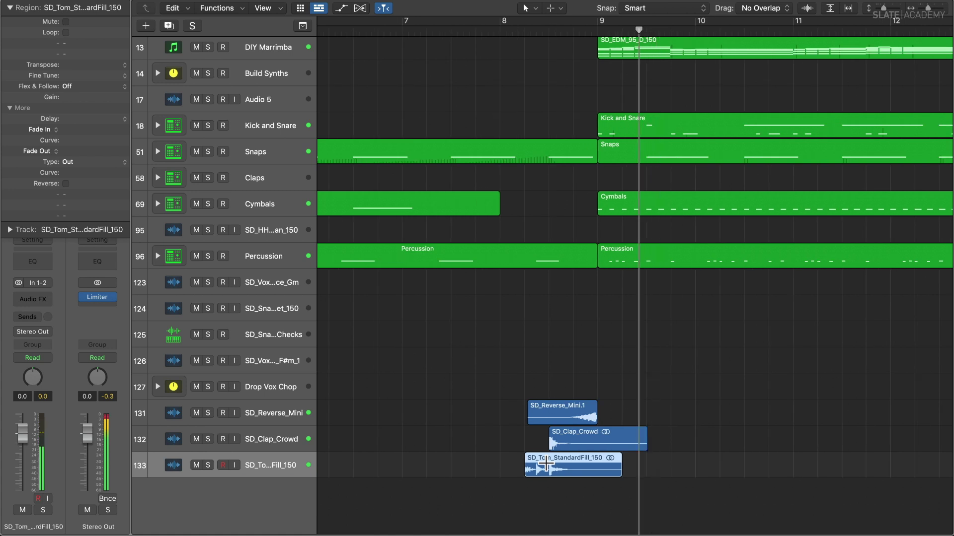
pyautogui.press('super+Right')
pyautogui.press('space')
pyautogui.press('super+Right')
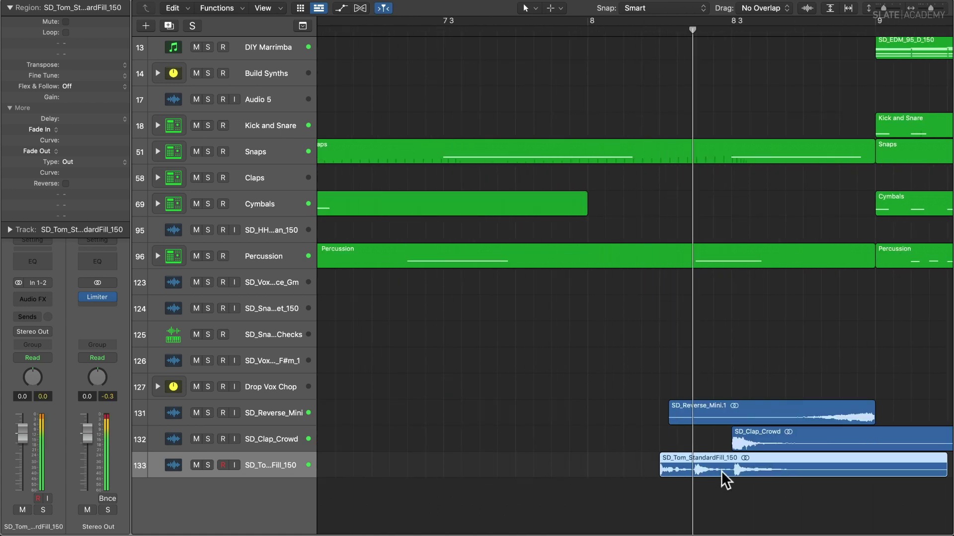
pyautogui.press('space')
# - Split the tom fill before its last hit and move the second piece slightly earlier
pyautogui.keyDown('super'); pyautogui.doubleClick(730, 467); pyautogui.keyUp('super')
pyautogui.moveTo(753, 454); pyautogui.dragTo(737, 463)
pyautogui.press('space')
pyautogui.press('super+Left')
pyautogui.press('super+Left')
pyautogui.press('super+Up')
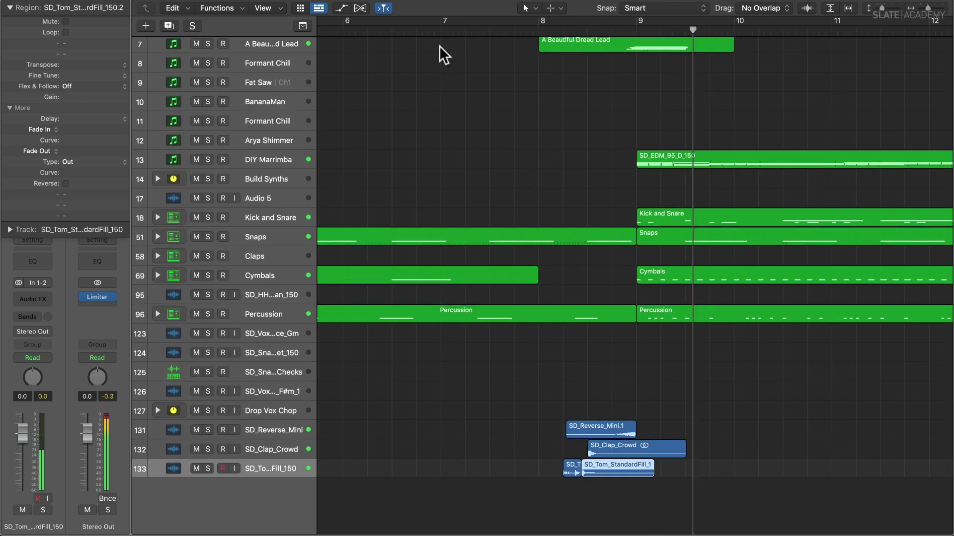
# - Play from bar 7 and lower the tom fill track's volume to -3.8 dB
pyautogui.click(445, 31)
pyautogui.moveTo(23, 434); pyautogui.dragTo(23, 447)
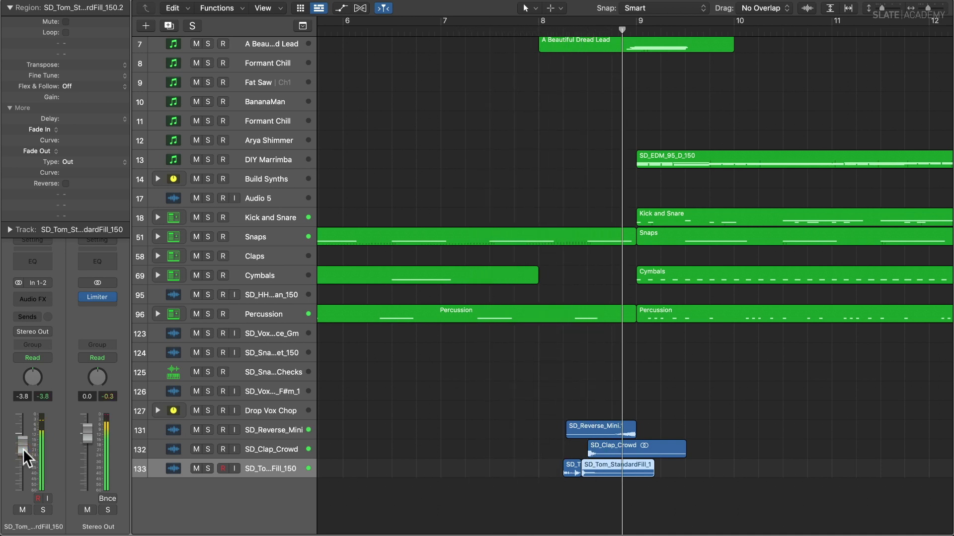
pyautogui.press('space')
# - Delete the first piece of the split tom fill and replay the transition
pyautogui.moveTo(492, 473); pyautogui.dragTo(570, 463)
pyautogui.press('Delete')
pyautogui.press('space')
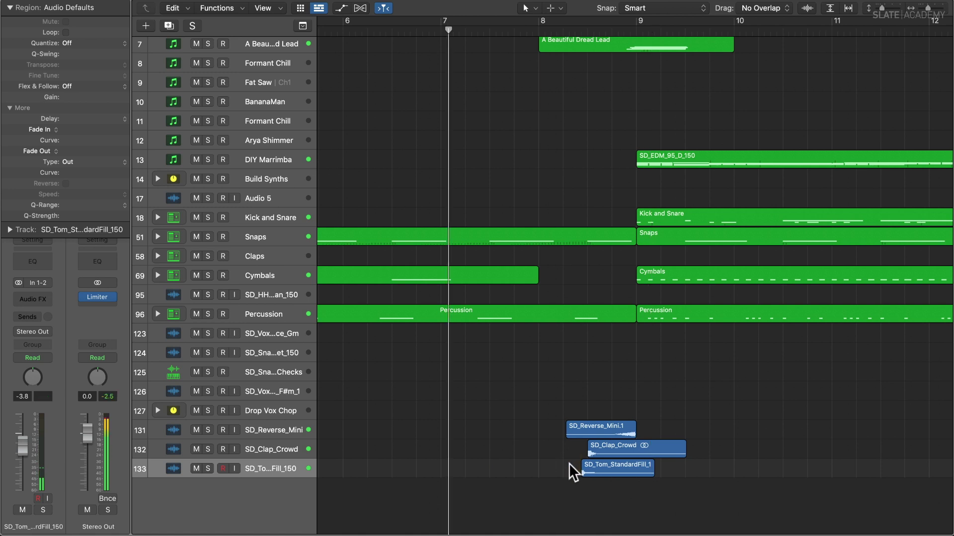
pyautogui.click(275, 470)
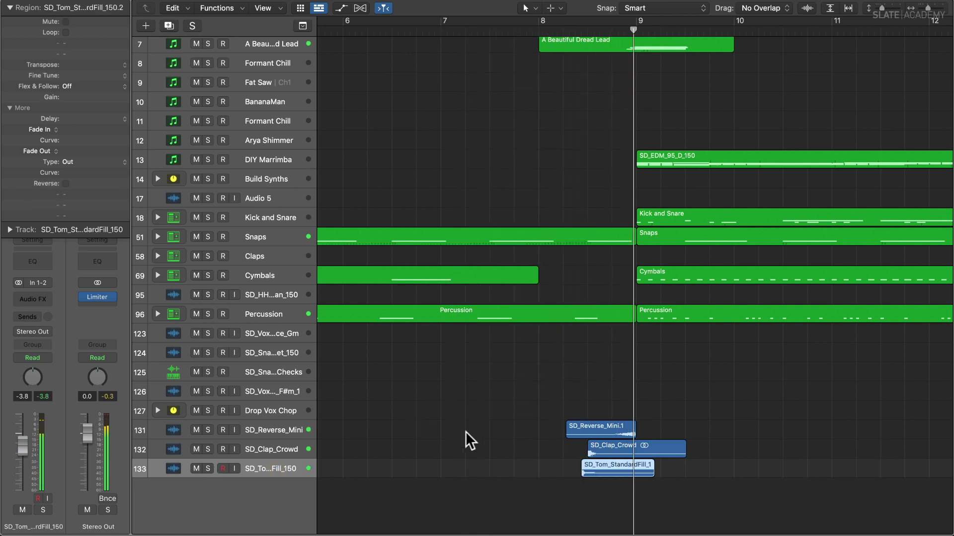
# - Move the remaining tom hit slightly earlier, ahead of the crowd clap, and play back the transition
pyautogui.moveTo(591, 463); pyautogui.dragTo(584, 467)
pyautogui.press('space')
pyautogui.press('space')
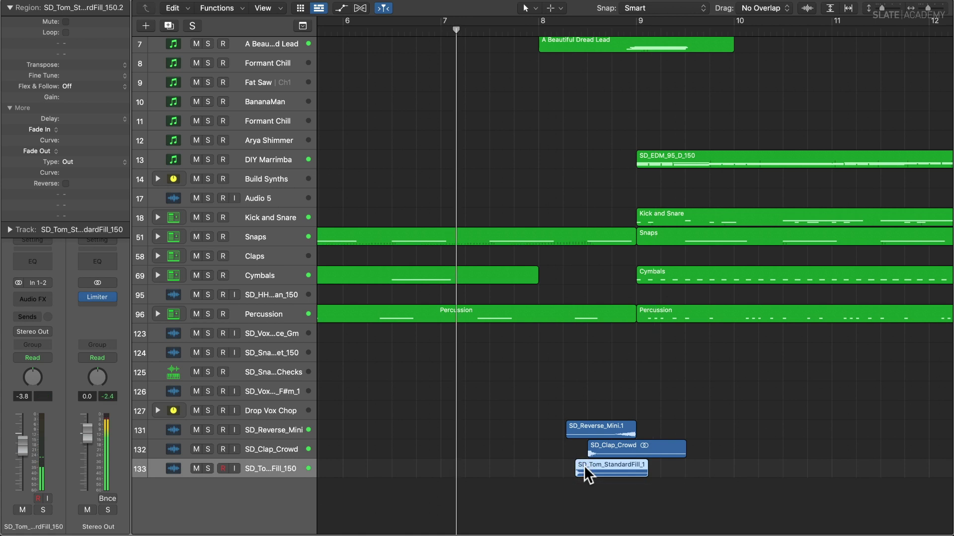
pyautogui.press('super+Right')
pyautogui.press('super+Right')
pyautogui.press('super+Right')
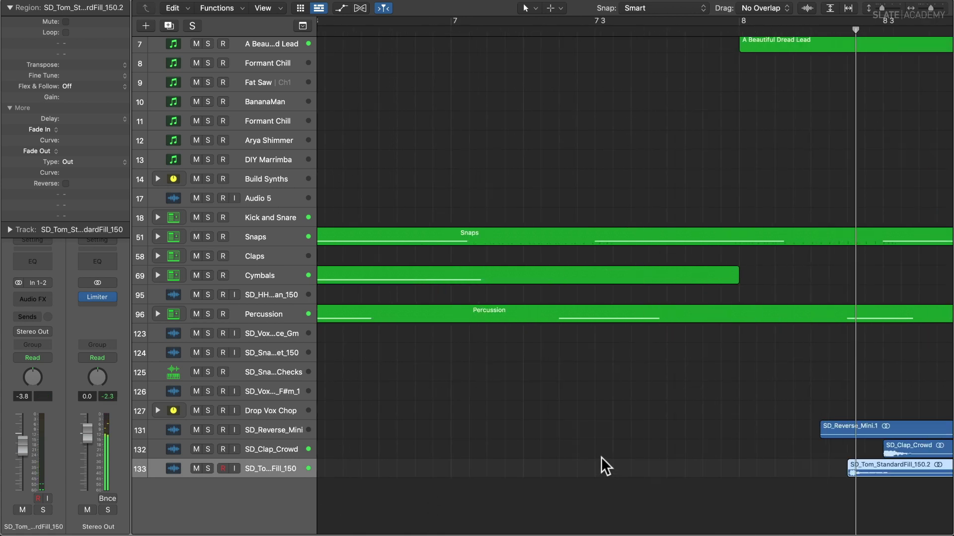
pyautogui.press('super+Left')
pyautogui.press('super+Left')
pyautogui.press('super+Left')
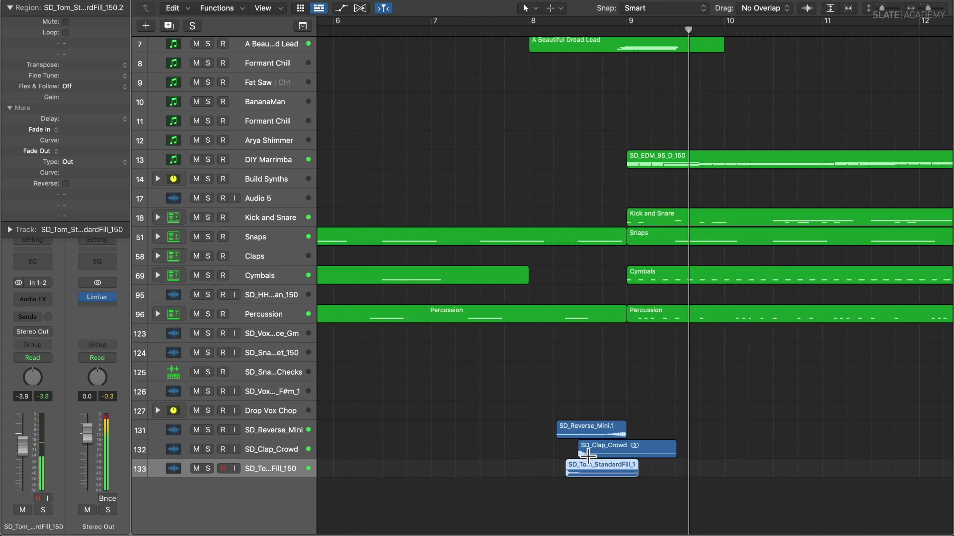
# - Lower the crowd clap and tom fill tracks together in the mixer, to -4.2 dB and -5.6 dB
pyautogui.keyDown('shift'); pyautogui.click(294, 450); pyautogui.keyUp('shift')
pyautogui.press('x')
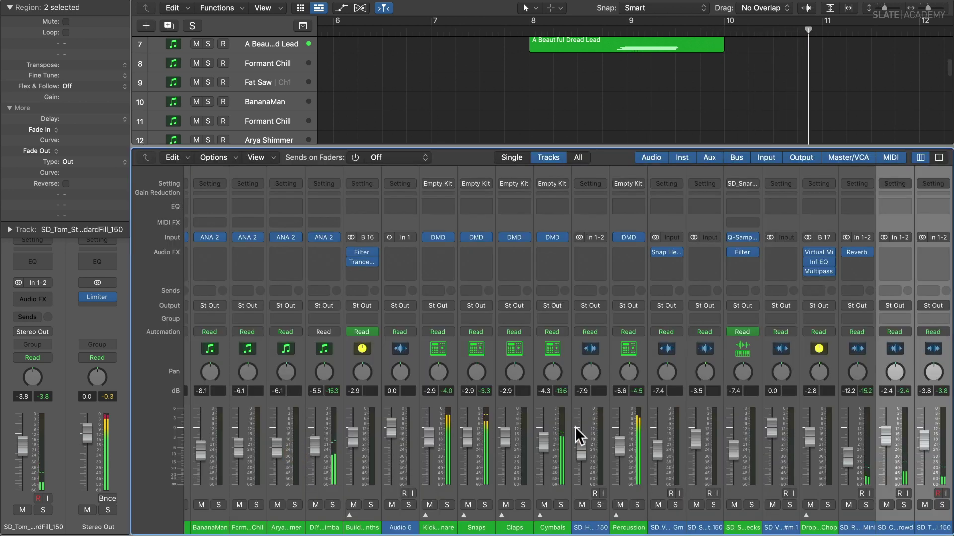
pyautogui.hscroll(1, 803, 432)
pyautogui.moveTo(845, 440); pyautogui.dragTo(844, 446)
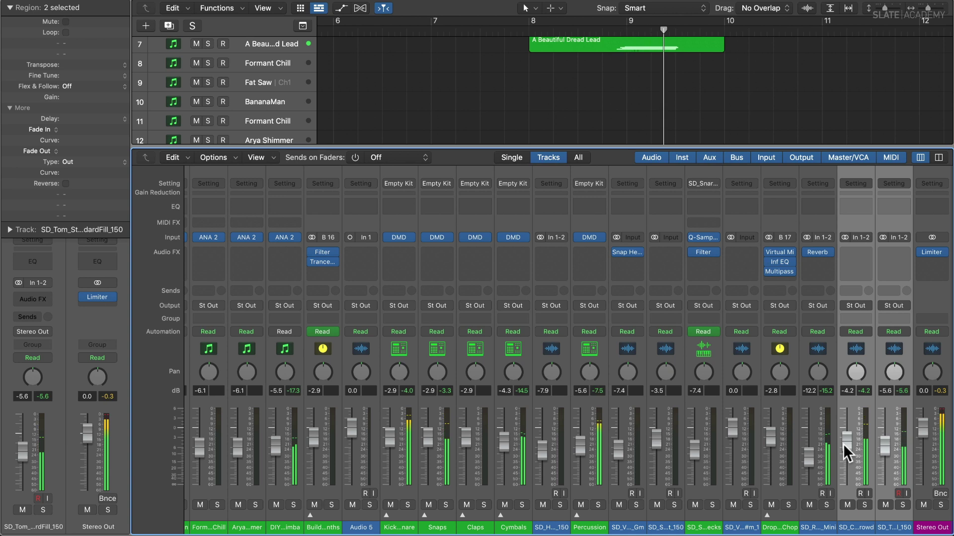
pyautogui.press('e')
pyautogui.press('e')
# - Record a long A#1 cymbal hit at bar 9 on the Cymbals track
pyautogui.press('super+Left')
pyautogui.press('super+Left')
pyautogui.press('super+Left')
pyautogui.press('super+Up')
pyautogui.press('super+Up')
pyautogui.press('super+Up')
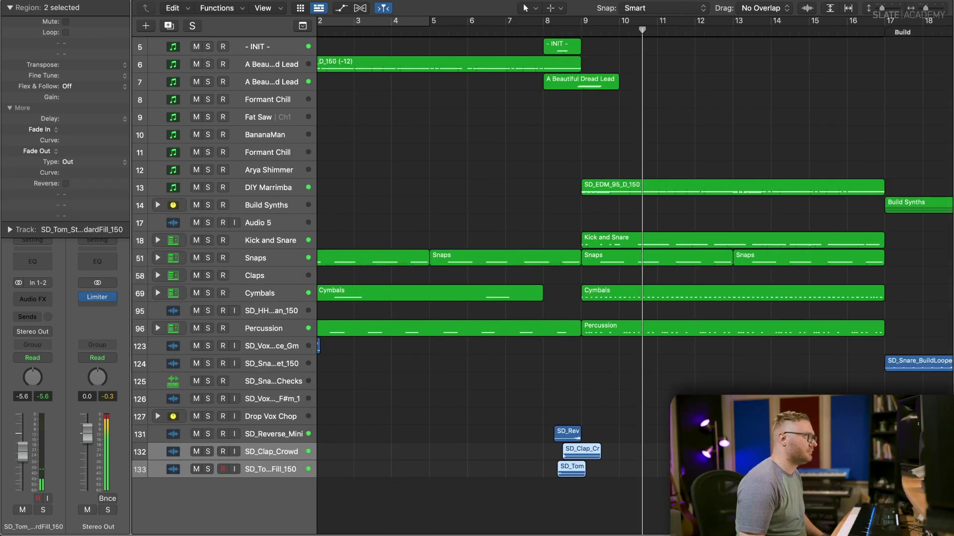
pyautogui.press('super+Left')
pyautogui.press('super+Left')
pyautogui.press('space')
pyautogui.moveTo(435, 29); pyautogui.dragTo(274, 29)
pyautogui.click(478, 30)
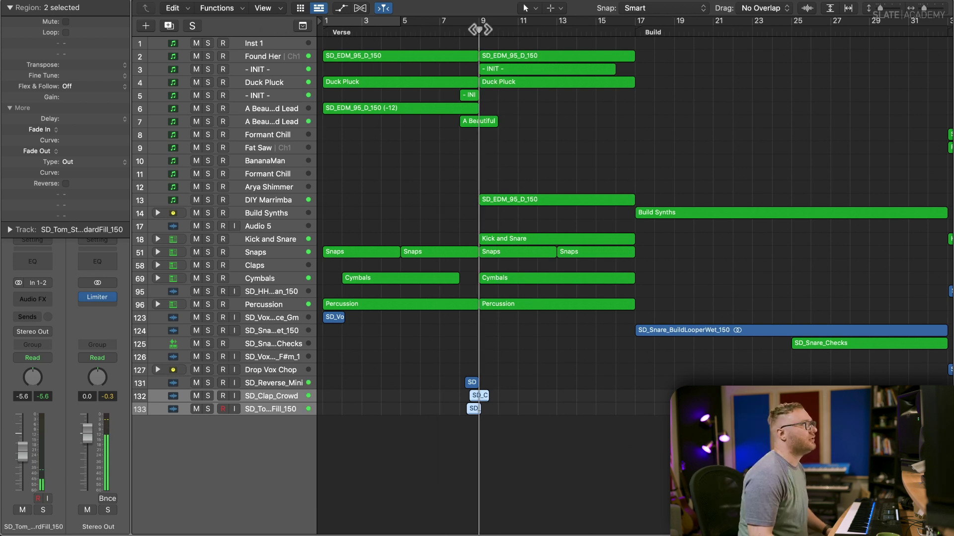
pyautogui.click(283, 279)
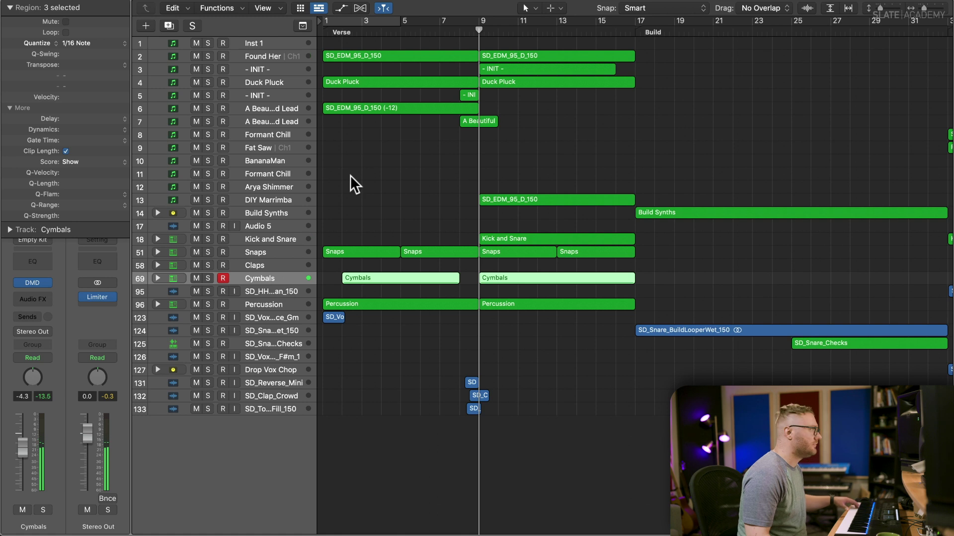
pyautogui.press('space')
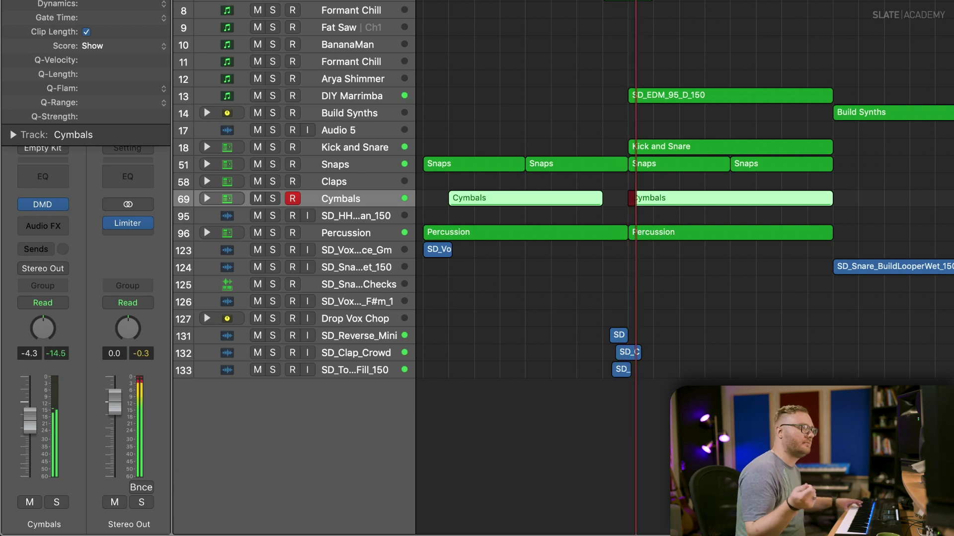
pyautogui.press('space')
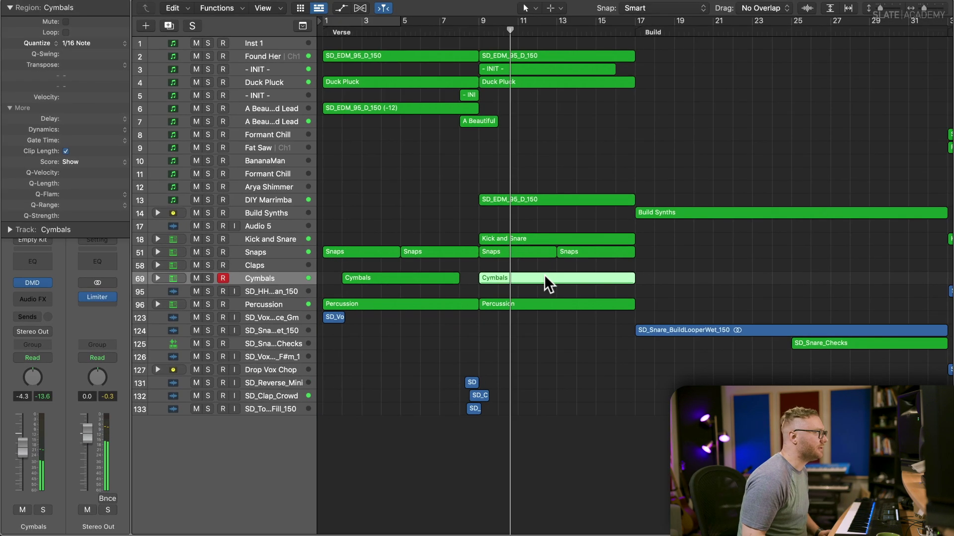
# - Inspect the newly recorded note in the second Cymbals region and play the song from the beginning
pyautogui.doubleClick(545, 278)
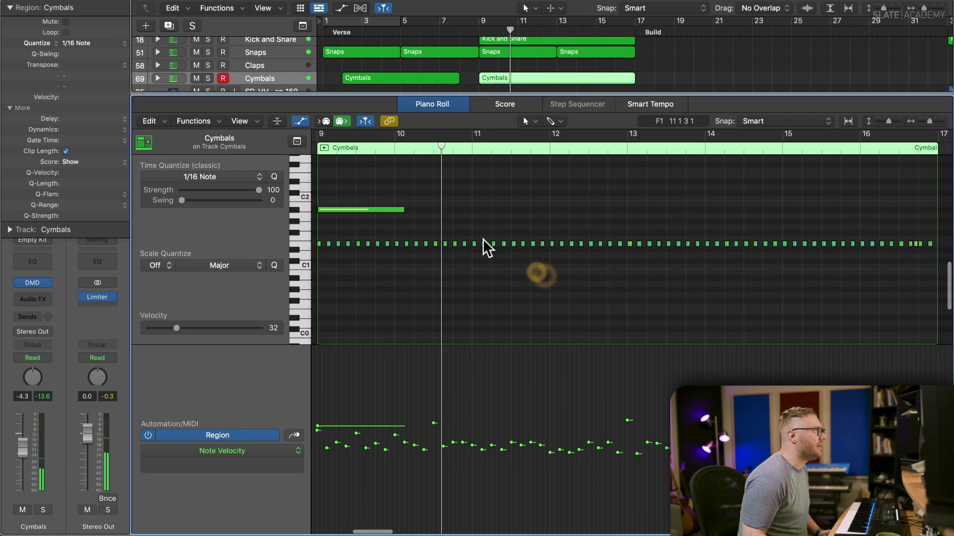
pyautogui.click(348, 210)
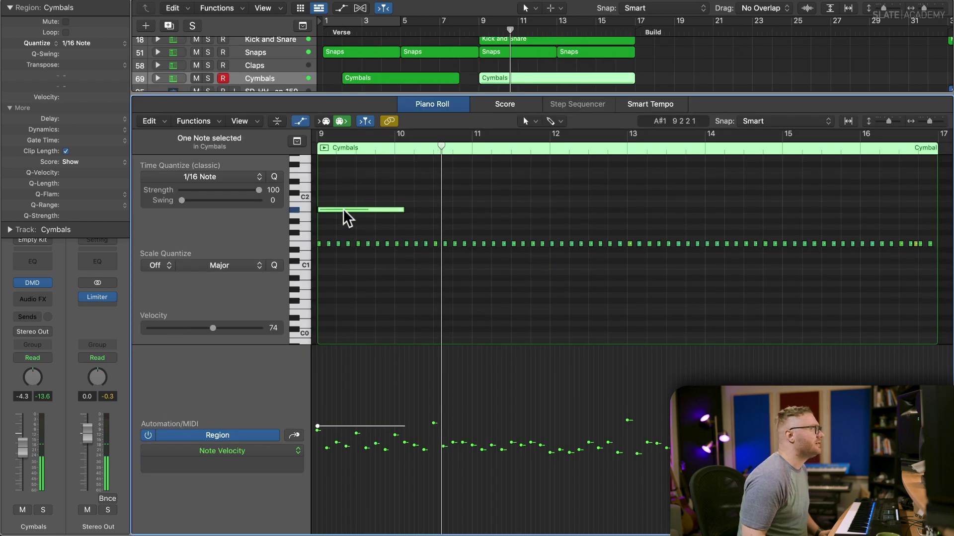
pyautogui.press('p')
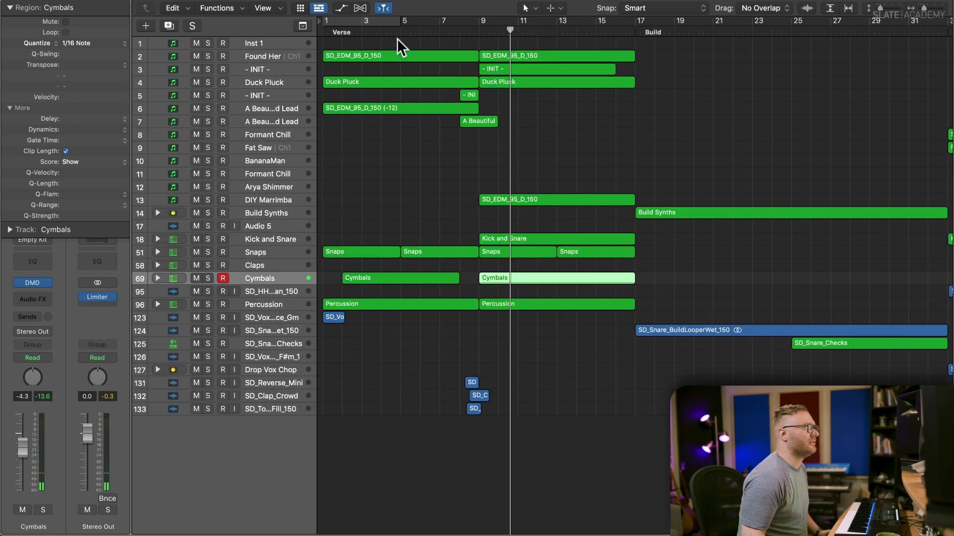
pyautogui.press('Return')
pyautogui.press('space')
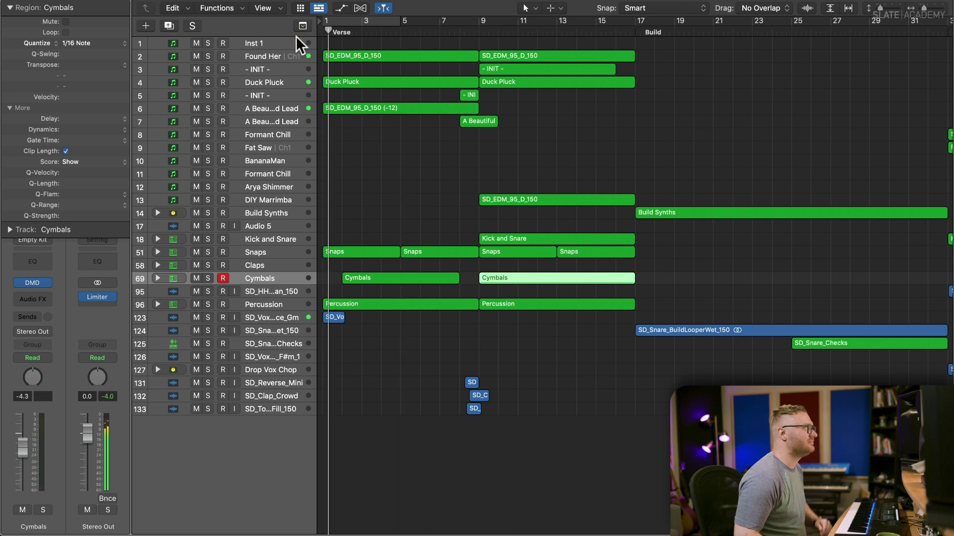
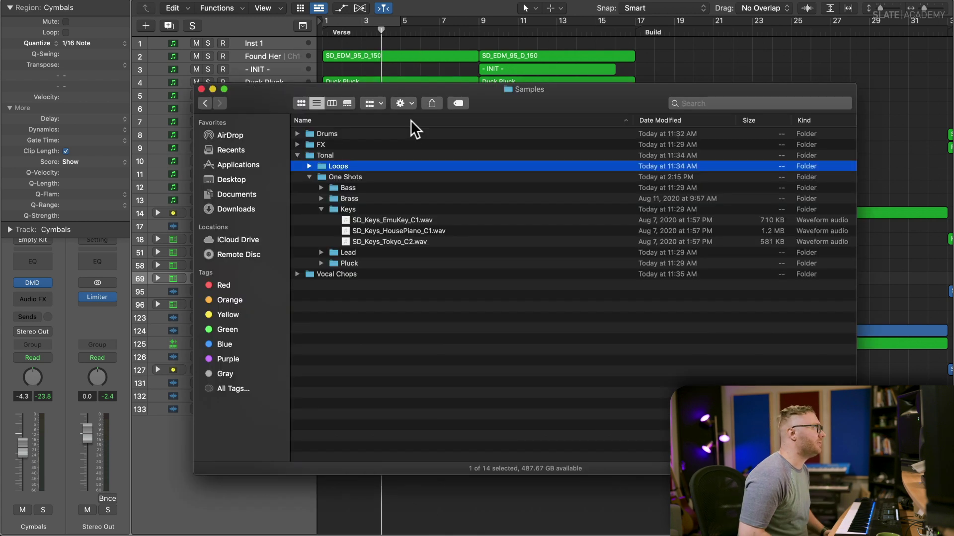
# - Browse the tonal loops in the Samples folder in Finder and list the Guitar loops
pyautogui.press('Right')
pyautogui.press('Down')
pyautogui.press('Down')
pyautogui.press('Down')
pyautogui.press('Down')
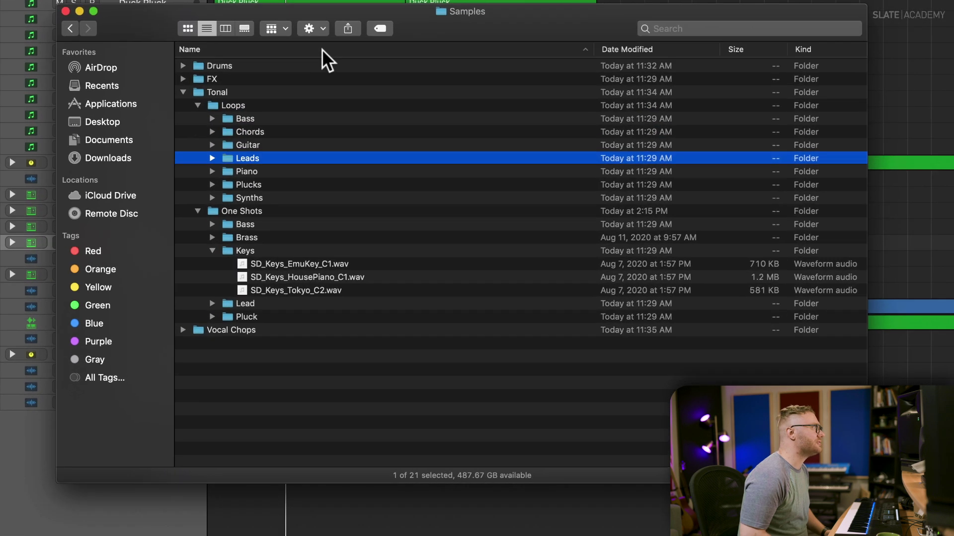
pyautogui.press('Up')
pyautogui.press('Right')
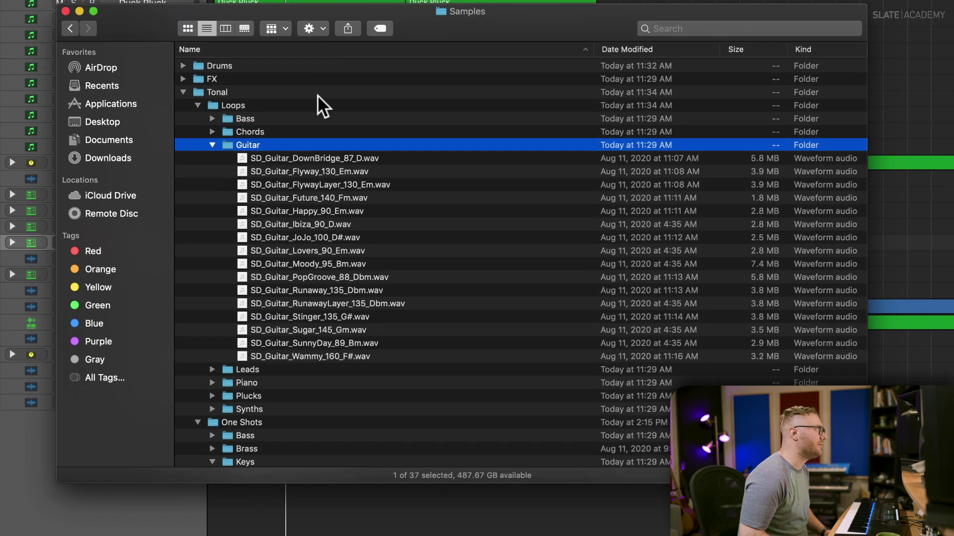
# - Audition the guitar loops SD_Guitar_Flyway_130_Em, SD_Guitar_DownBridge_87_D and SD_Guitar_FlywayLayer_130_Em
pyautogui.click(328, 250)
pyautogui.click(331, 173)
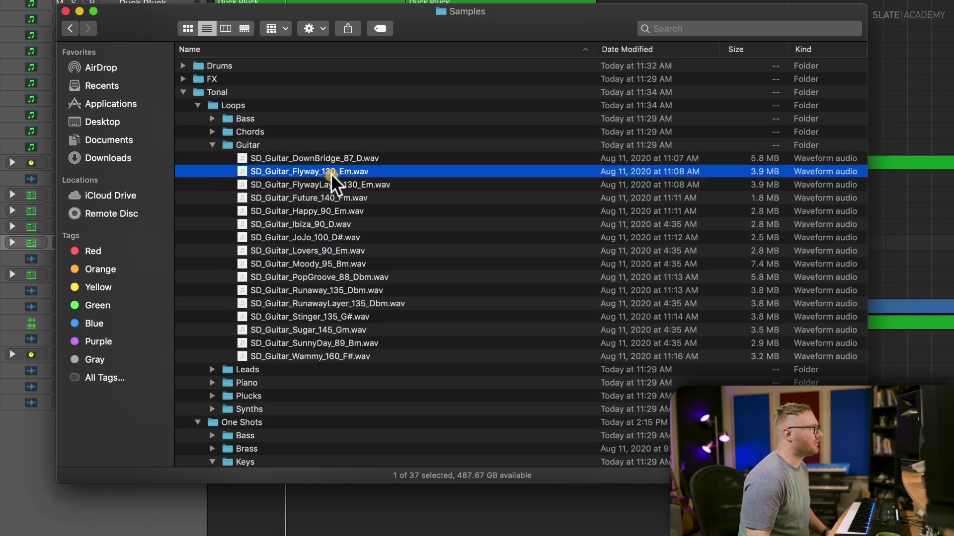
pyautogui.press('space')
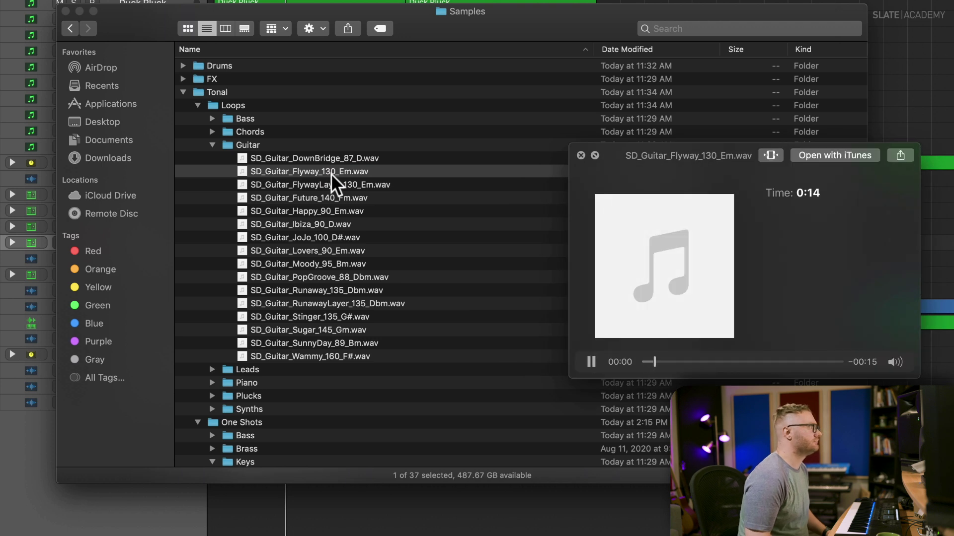
pyautogui.press('Up')
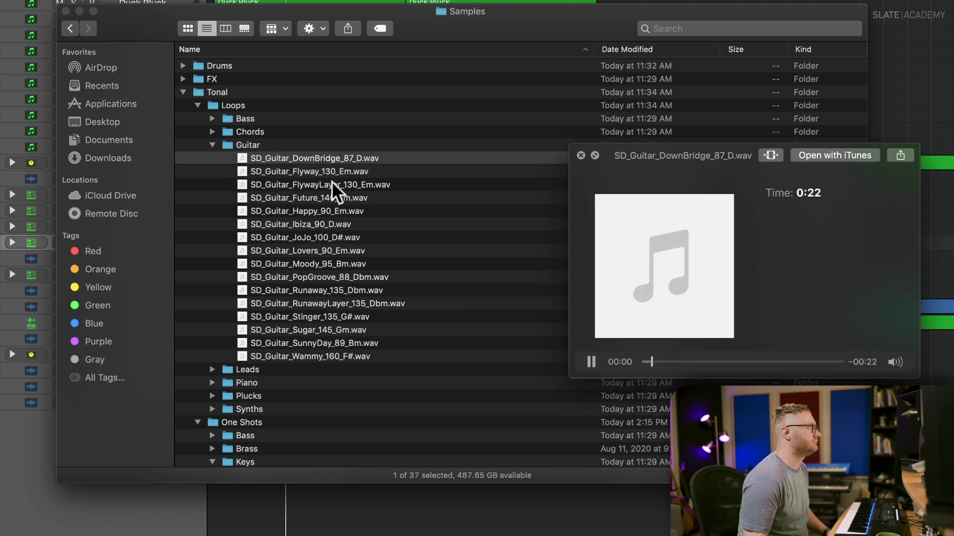
pyautogui.click(332, 181)
pyautogui.click(359, 182)
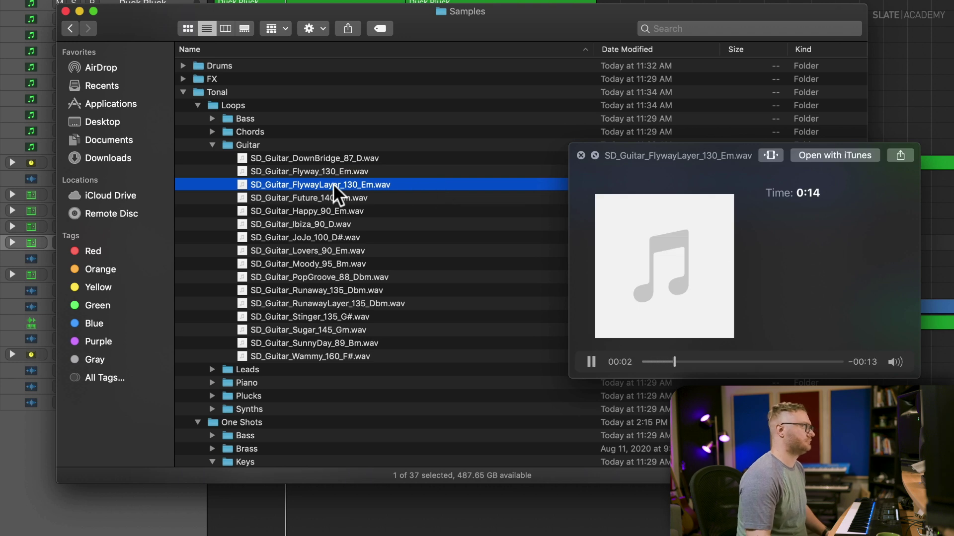
pyautogui.press('space')
# - Place SD_Guitar_FlywayLayer_130_Em.wav on a new Logic Pro track below the tom fill, starting late in bar 3, and play it with the verse
pyautogui.moveTo(309, 191); pyautogui.dragTo(236, 500)
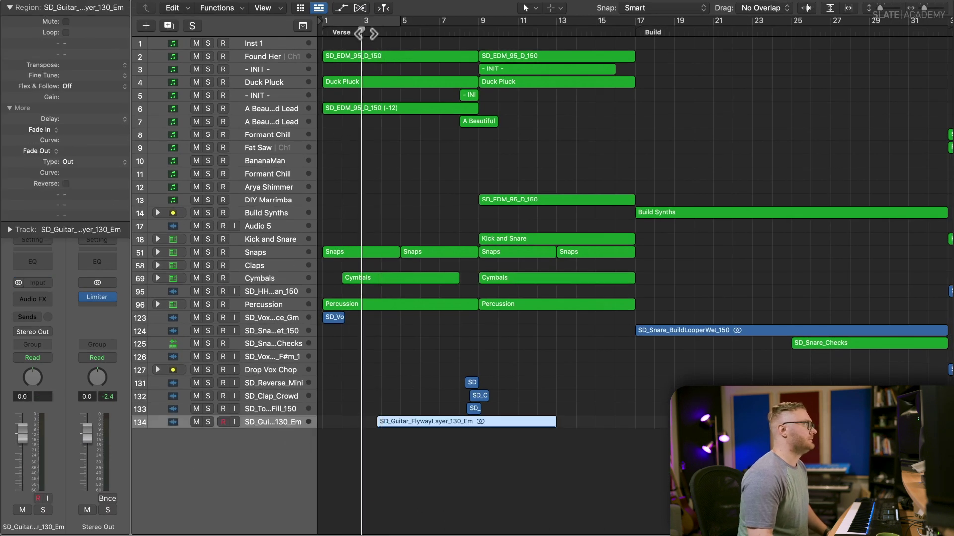
pyautogui.press('space')
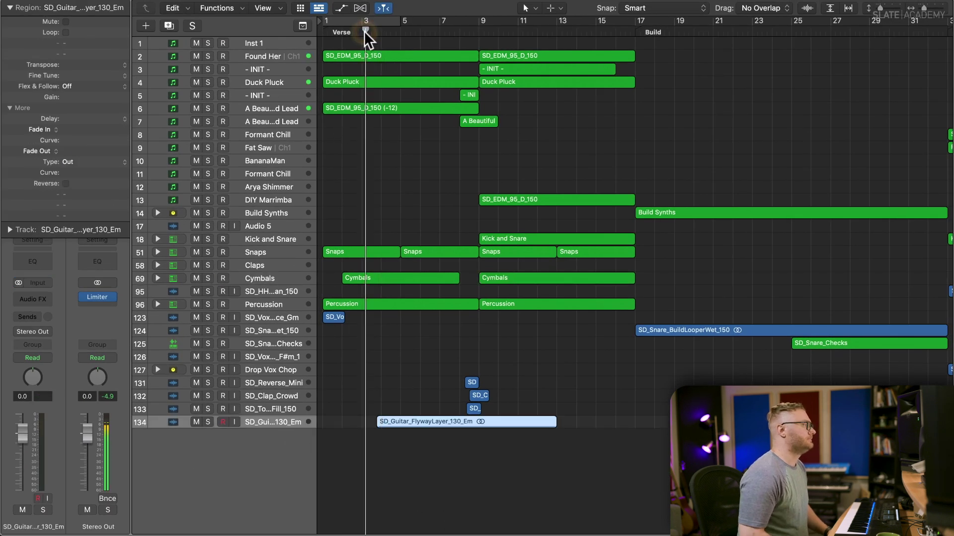
pyautogui.press('super+Down')
pyautogui.press('super+Right')
pyautogui.press('super+Right')
pyautogui.press('super+Right')
pyautogui.press('super+Down')
pyautogui.press('super+Down')
pyautogui.press('super+Down')
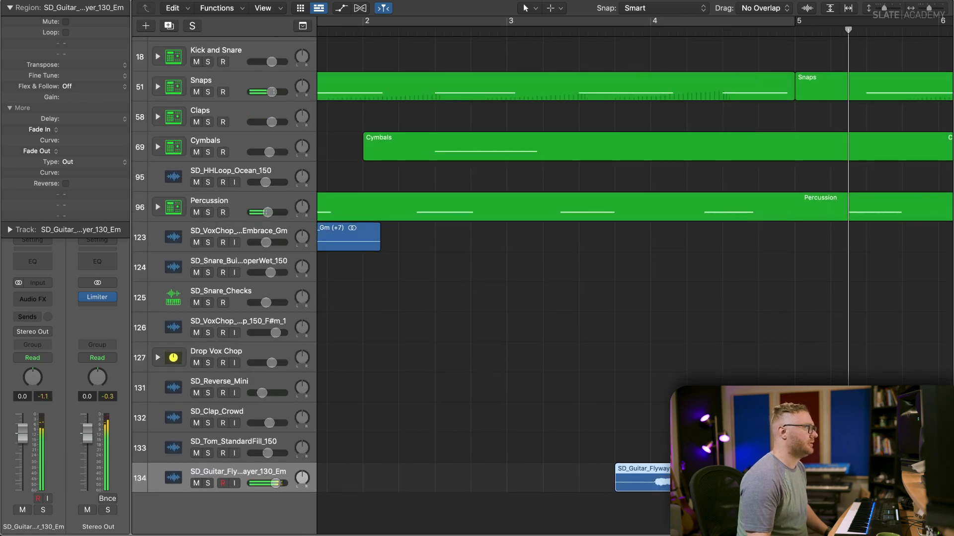
# - Transpose the guitar loop region by -5 with Flex & Follow on and listen to it in the verse
pyautogui.hscroll(-1, 220, 362)
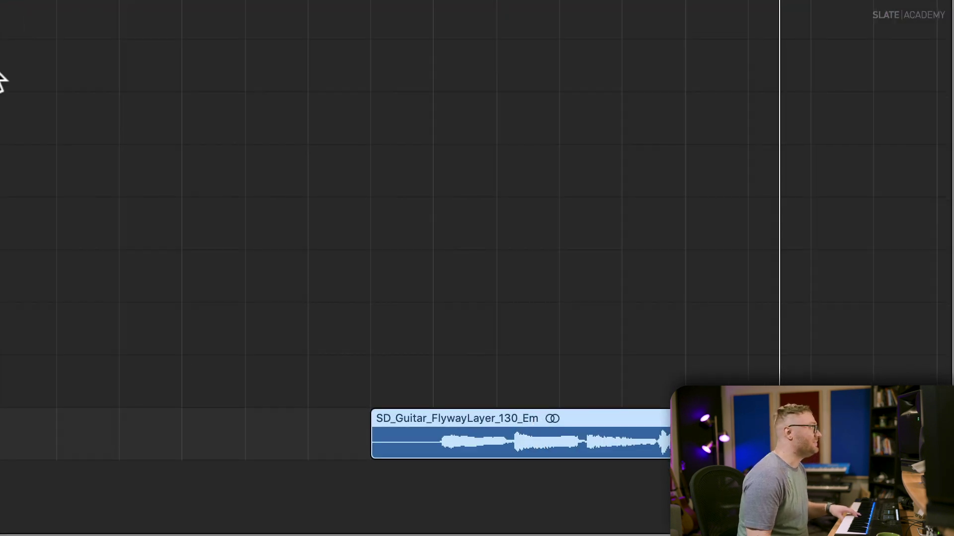
pyautogui.hscroll(-2, 1, 73)
pyautogui.hscroll(10, 477, 268)
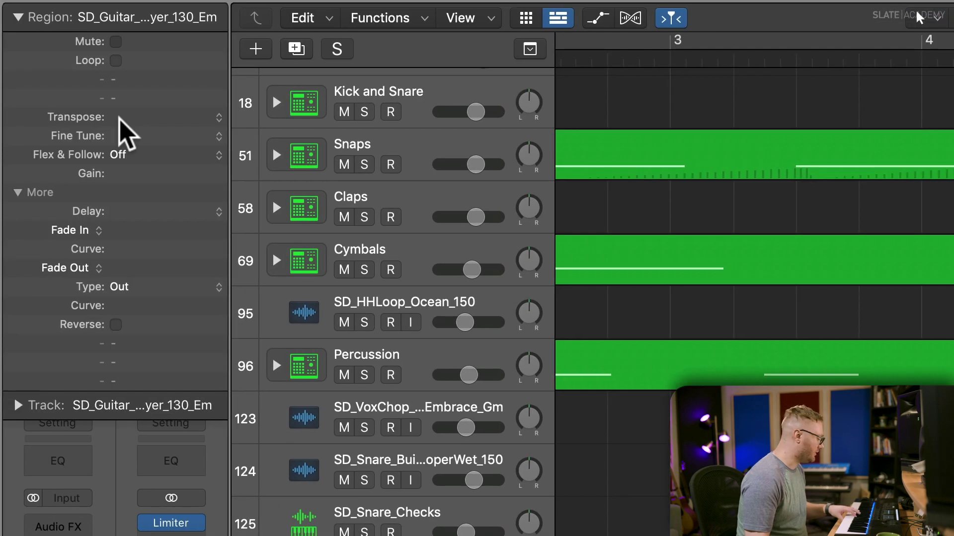
pyautogui.moveTo(119, 119); pyautogui.dragTo(139, 125)
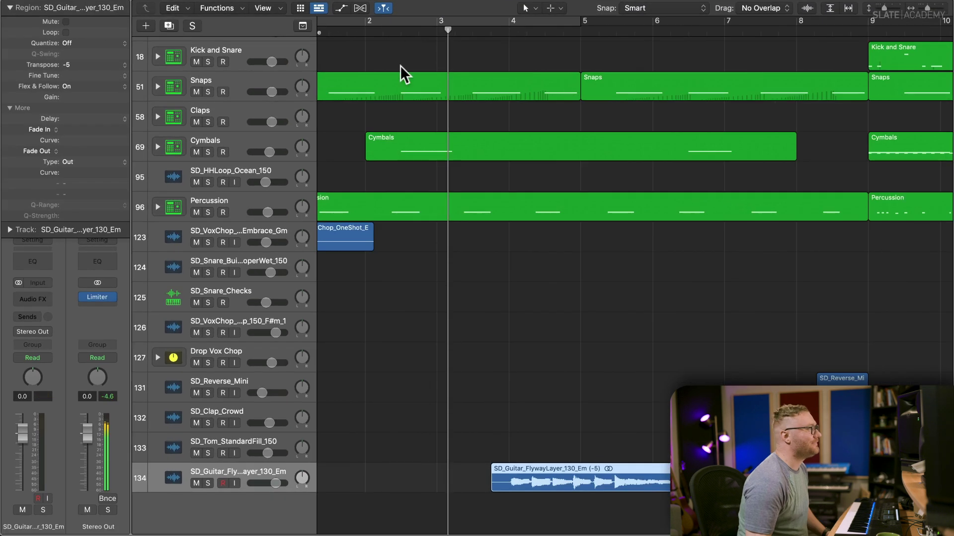
pyautogui.hscroll(3, 467, 192)
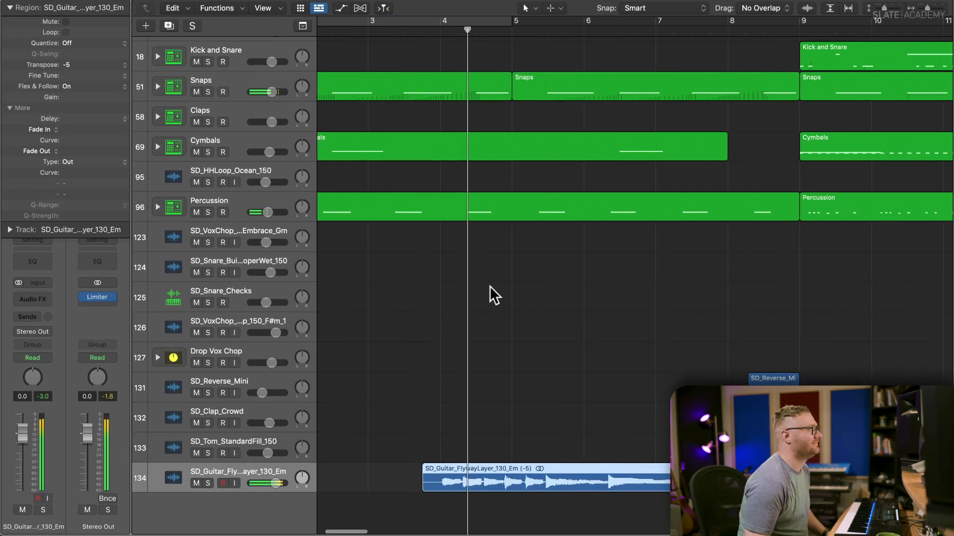
# - Trim the end of the guitar loop region to about eight bars and play it back
pyautogui.hscroll(-10, 517, 432)
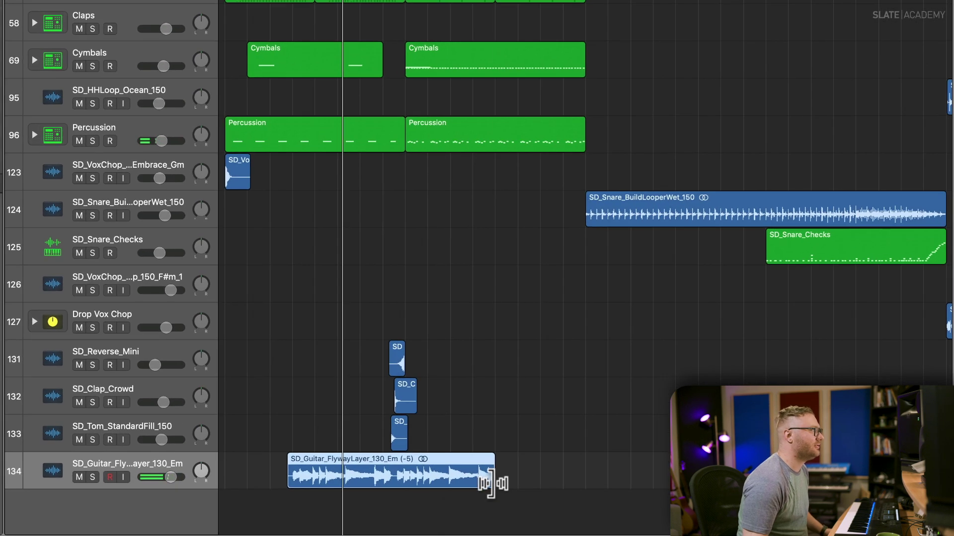
pyautogui.moveTo(490, 484); pyautogui.dragTo(465, 489)
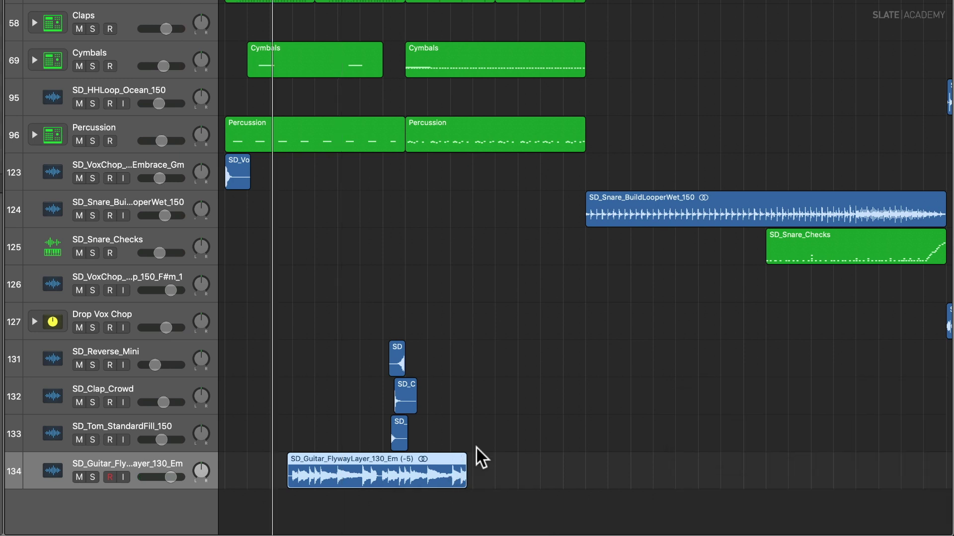
pyautogui.press('super+Right')
pyautogui.press('super+Right')
pyautogui.press('super+Right')
pyautogui.press('super+Right')
pyautogui.press('super+Right')
pyautogui.press('super+Right')
pyautogui.press('super+Right')
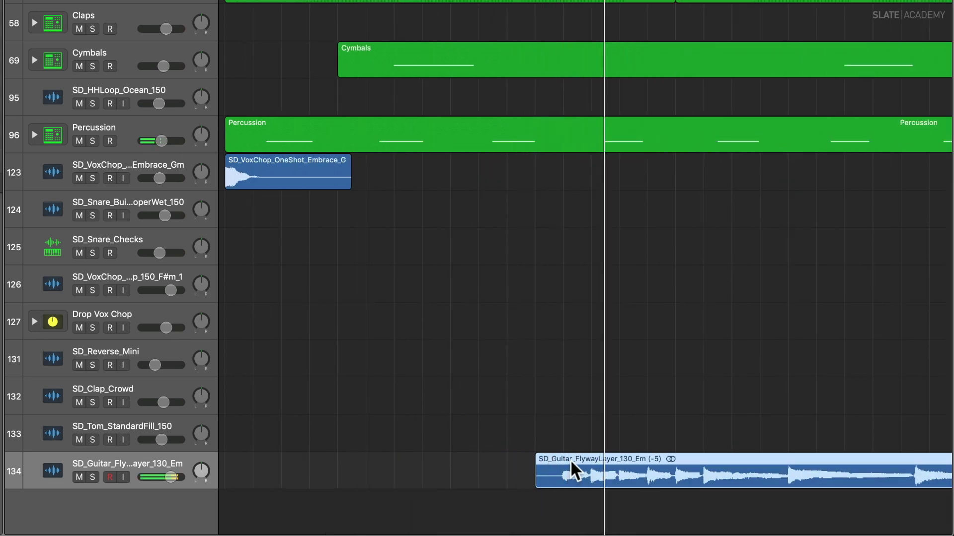
pyautogui.press('super+Left')
pyautogui.press('super+Left')
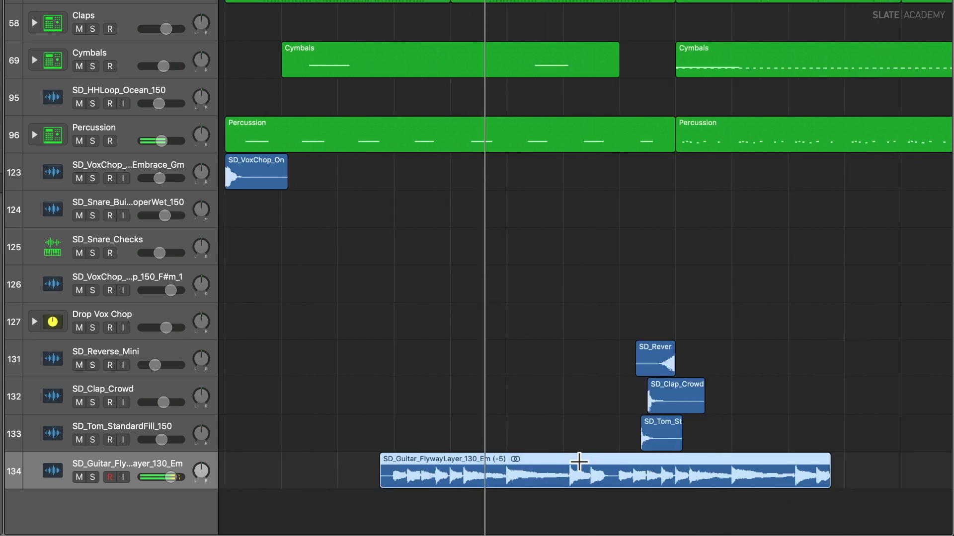
pyautogui.press('super+Left')
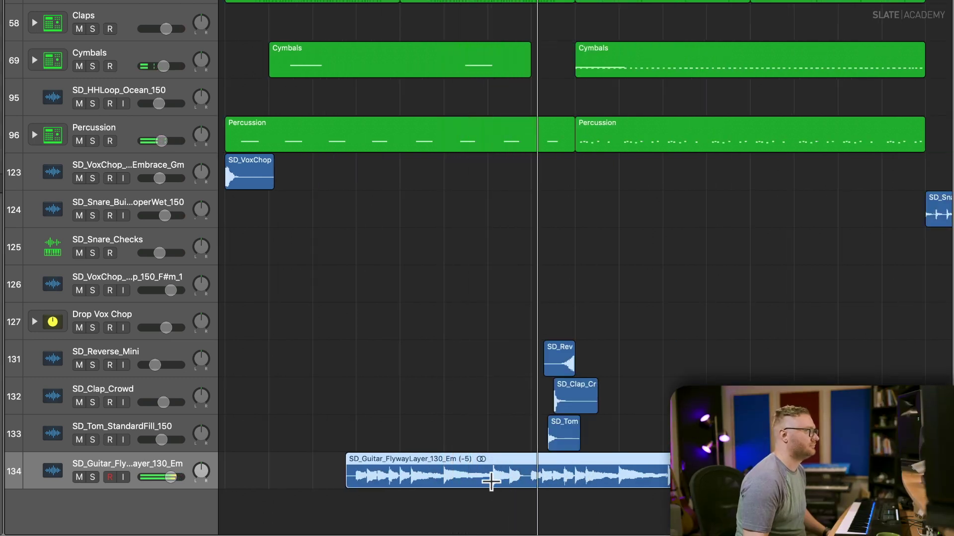
# - Try to move the guitar loop region one beat later, so it starts at bar 4
pyautogui.moveTo(515, 458); pyautogui.dragTo(540, 467)
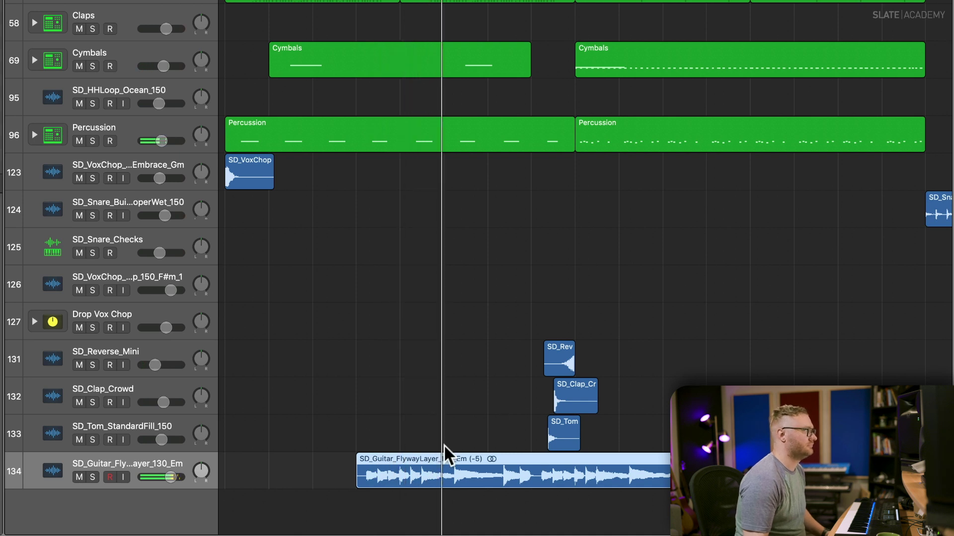
pyautogui.press('super+z')
pyautogui.press('space')
# - Split the guitar loop region at bar 7 and delete the second piece
pyautogui.press('super+Right')
pyautogui.press('super+Right')
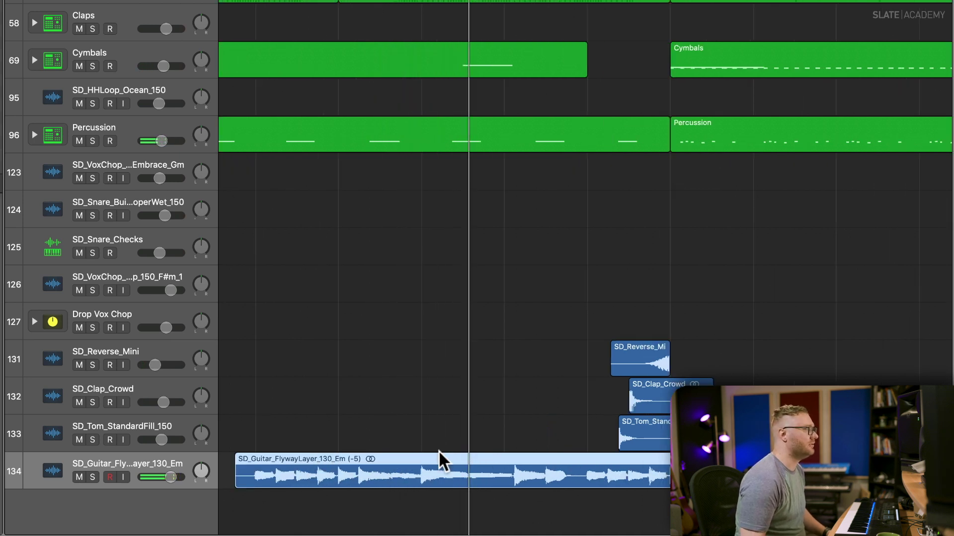
pyautogui.press('space')
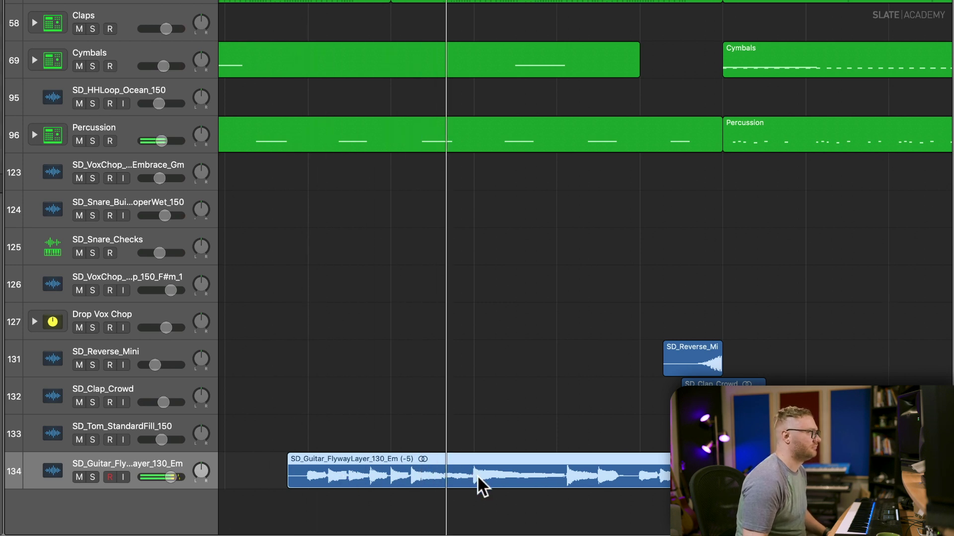
pyautogui.click(558, 477)
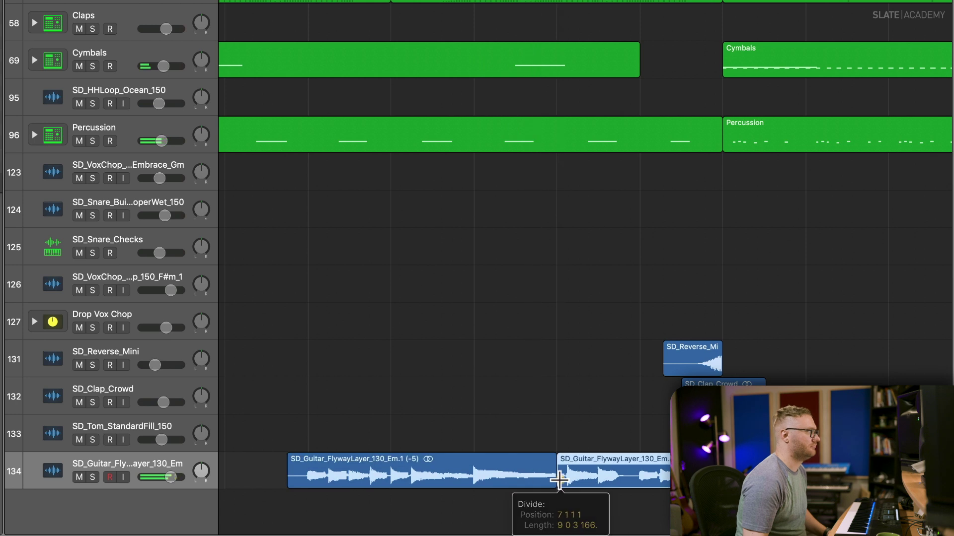
pyautogui.press('Delete')
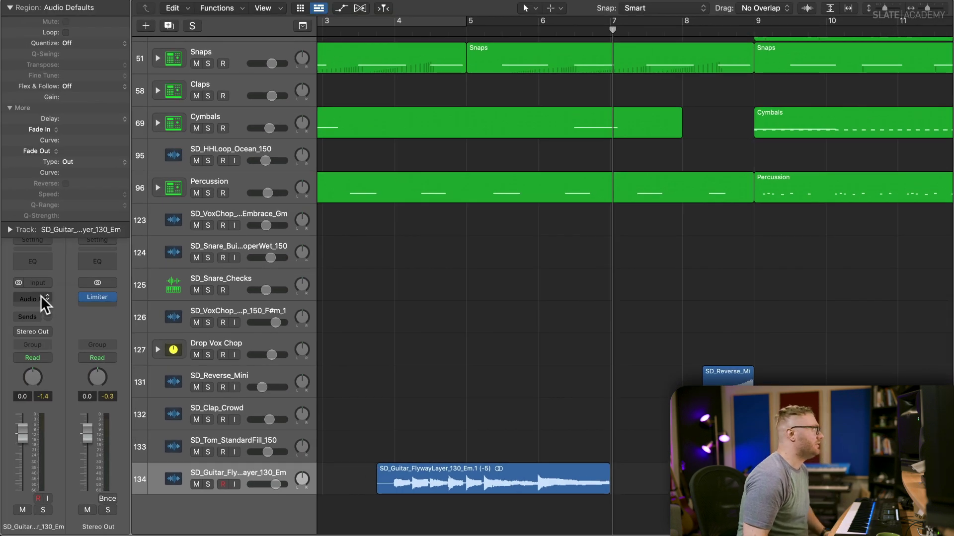
# - Insert a stereo Multipass on the guitar loop track, add a Phaser to its Post FX lane and listen to it
pyautogui.click(41, 296)
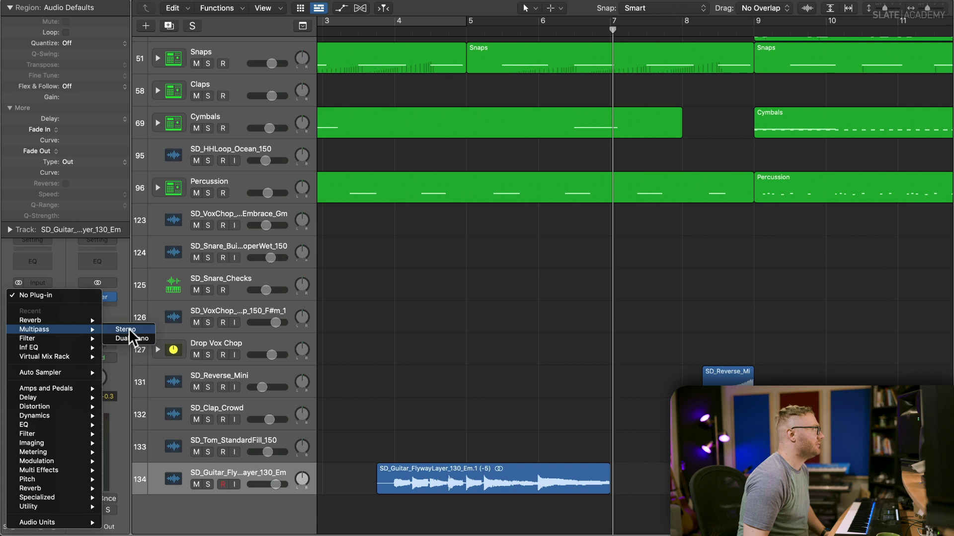
pyautogui.click(129, 329)
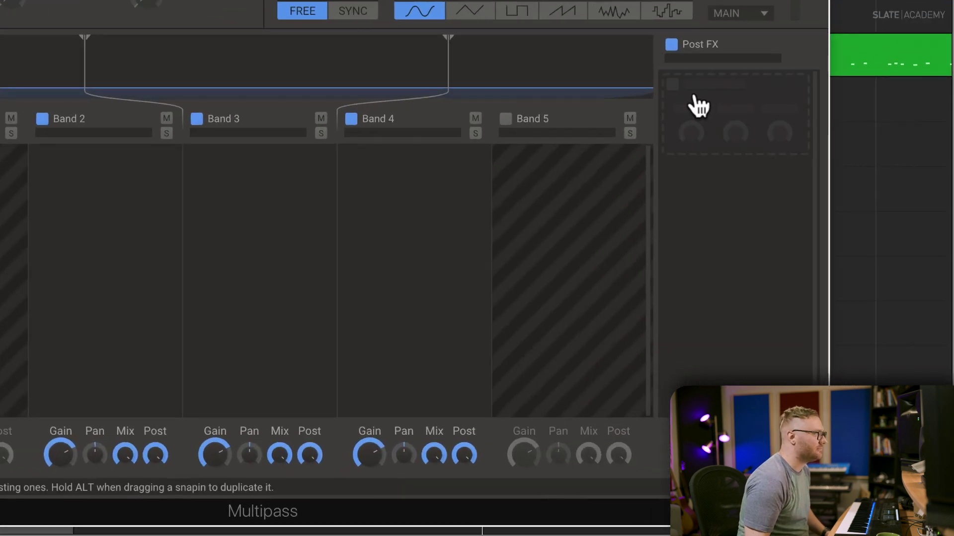
pyautogui.click(775, 211)
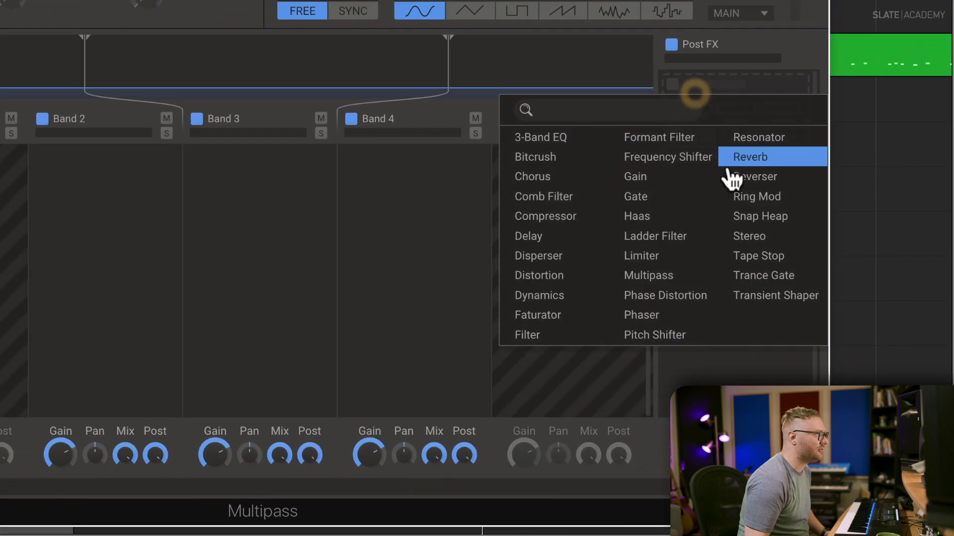
pyautogui.click(653, 315)
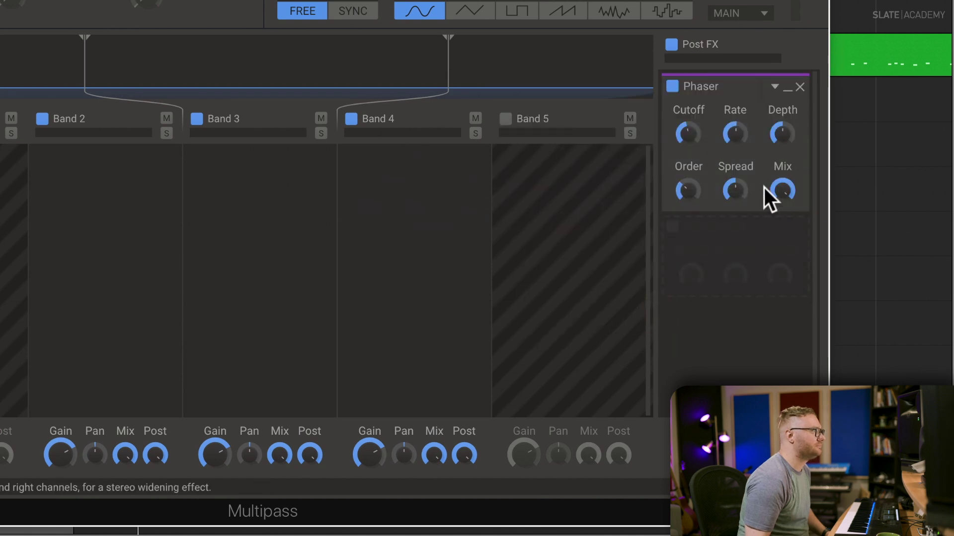
pyautogui.press('space')
pyautogui.moveTo(687, 131); pyautogui.dragTo(686, 121)
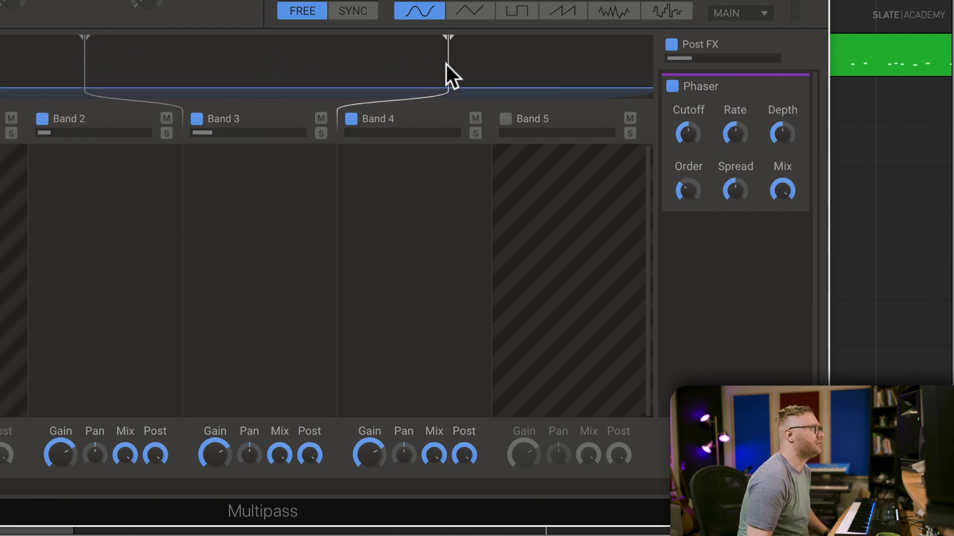
# - Add a Pitch Shifter at -12.00 to Multipass's highest active band and move the band splits to 527 Hz and 1.00 kHz
pyautogui.moveTo(446, 65); pyautogui.dragTo(309, 80)
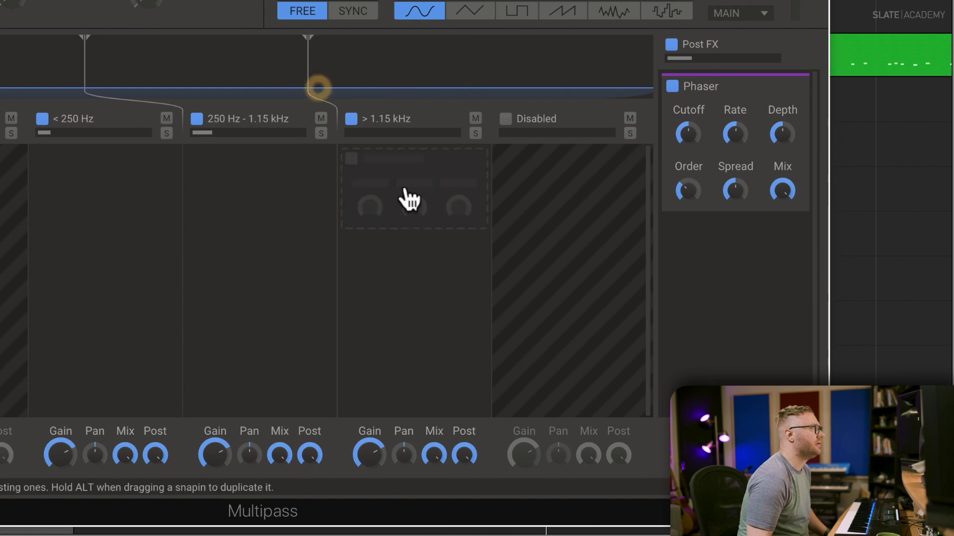
pyautogui.click(410, 199)
pyautogui.click(561, 427)
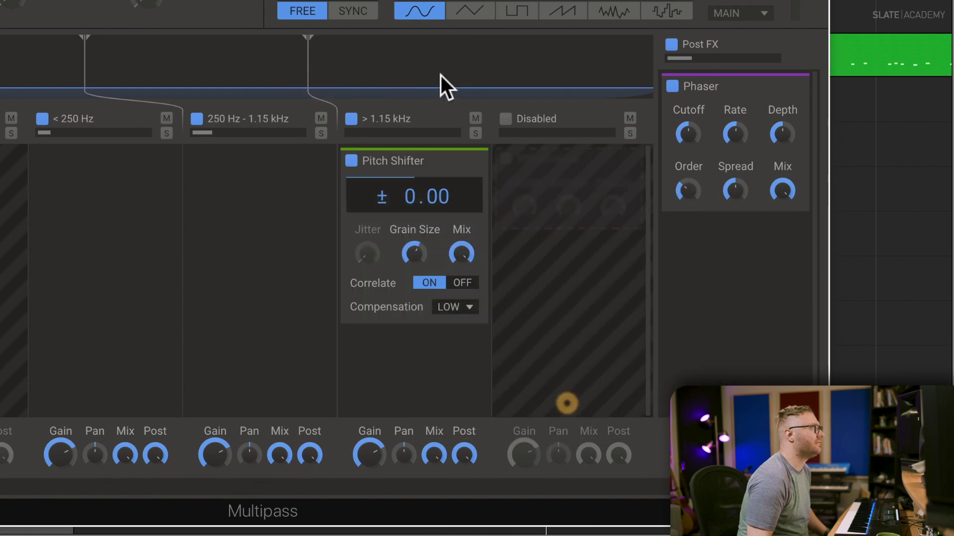
pyautogui.moveTo(405, 189); pyautogui.dragTo(404, 214)
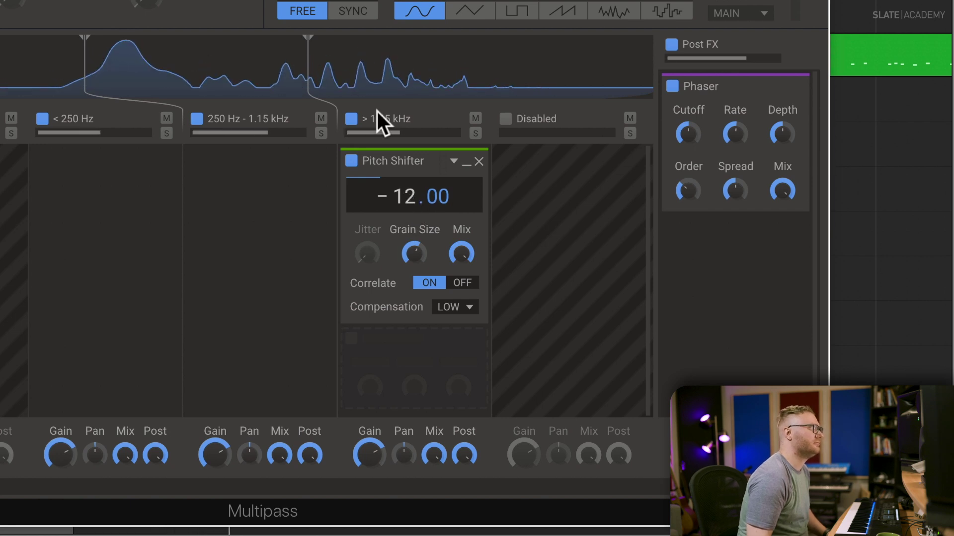
pyautogui.moveTo(301, 59)
pyautogui.mouseDown()
pyautogui.moveTo(273, 81)
pyautogui.moveTo(290, 75)
pyautogui.mouseUp()
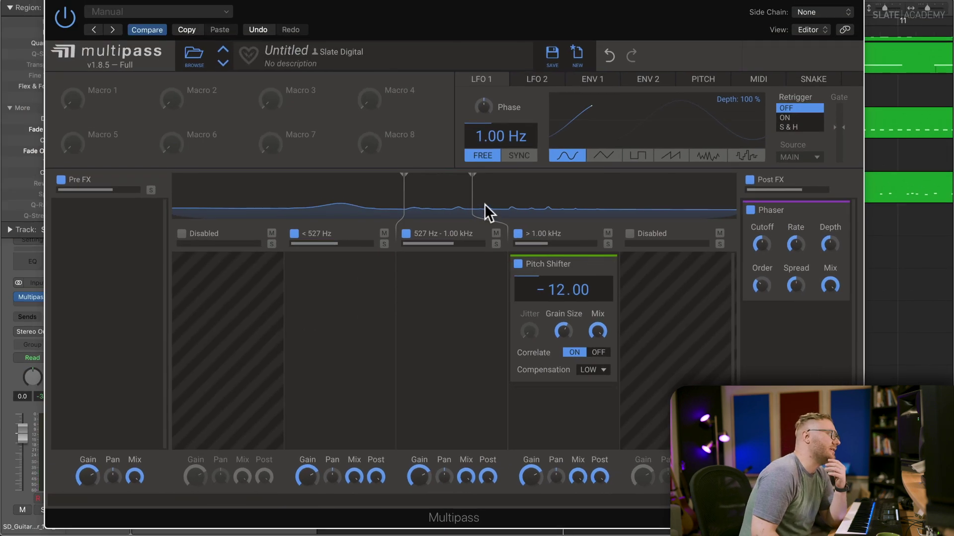
# - Close Multipass and lower the guitar loop track's volume to -6.0 dB during playback
pyautogui.click(62, 4)
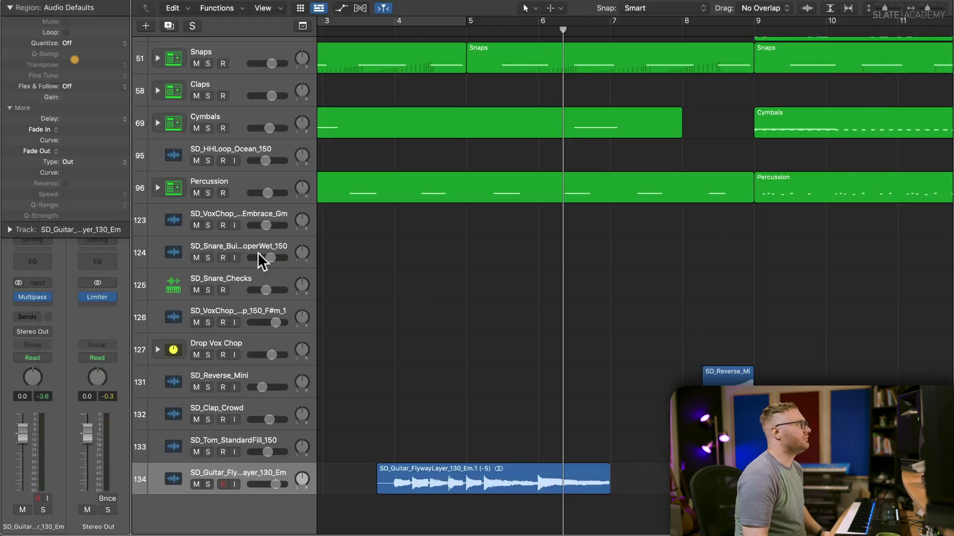
pyautogui.press('space')
pyautogui.moveTo(28, 427); pyautogui.dragTo(25, 460)
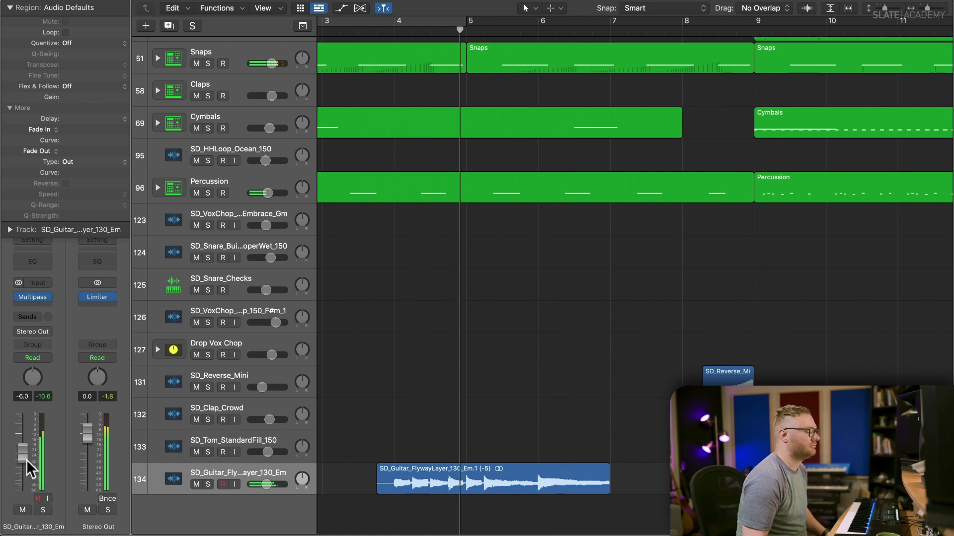
# - Copy the first vocal chop region of the drop into the verse at bar 7, right after the guitar loop
pyautogui.press('super+Left')
pyautogui.press('super+Left')
pyautogui.press('super+Left')
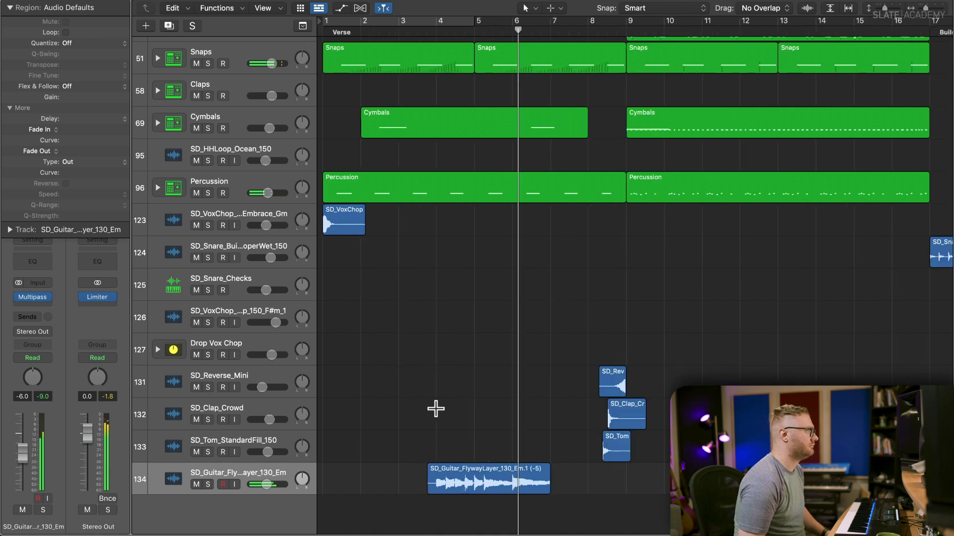
pyautogui.press('super+Up')
pyautogui.press('super+Up')
pyautogui.press('super+Up')
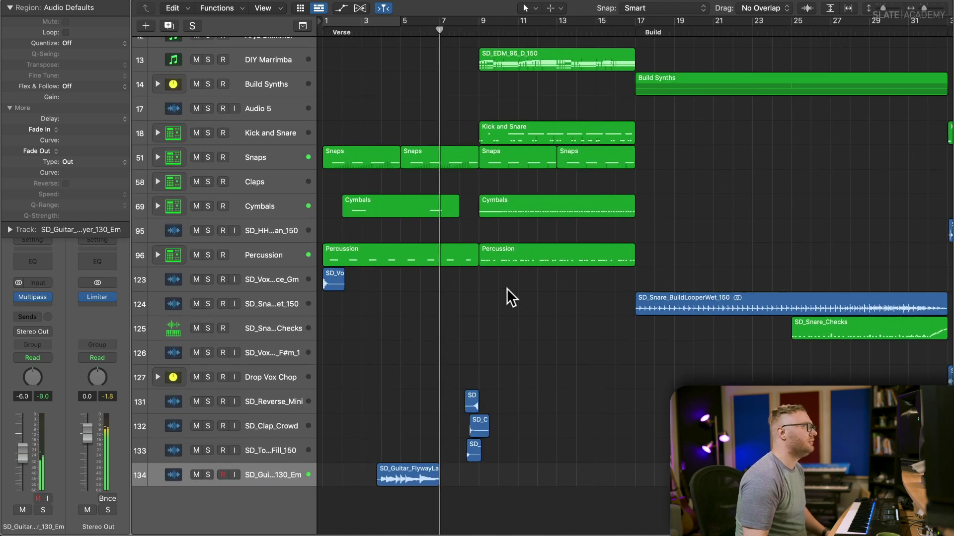
pyautogui.press('super+Left')
pyautogui.press('super+Left')
pyautogui.press('super+Up')
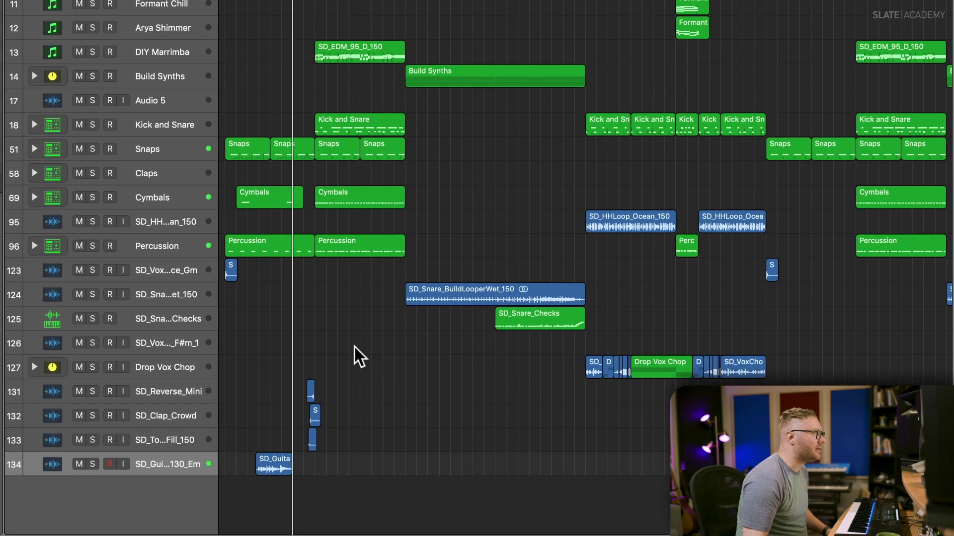
pyautogui.click(287, 387)
pyautogui.moveTo(596, 374); pyautogui.dragTo(298, 405)
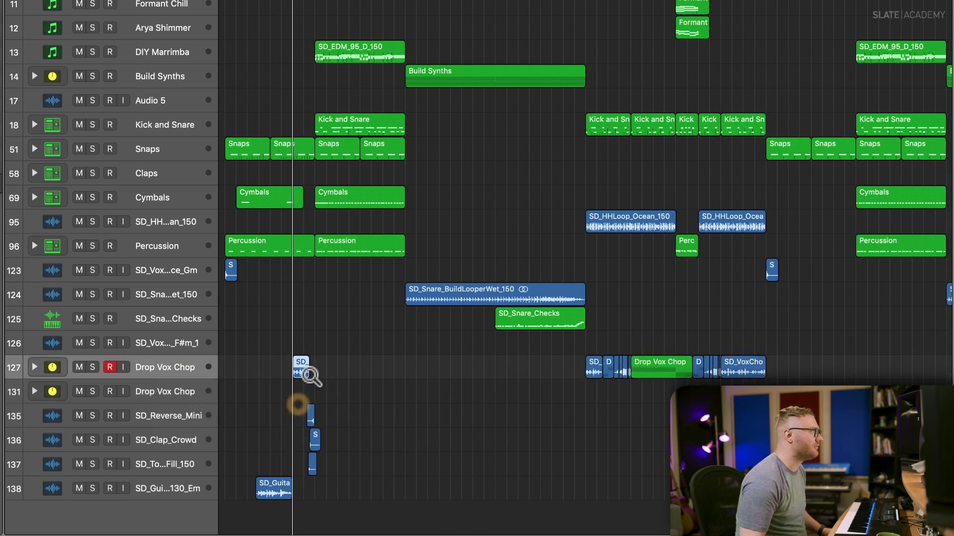
# - Expand the Drop Vox Chop stack and move the copied vocal chop onto a new audio track below the guitar loop
pyautogui.press('super+Right')
pyautogui.press('super+Right')
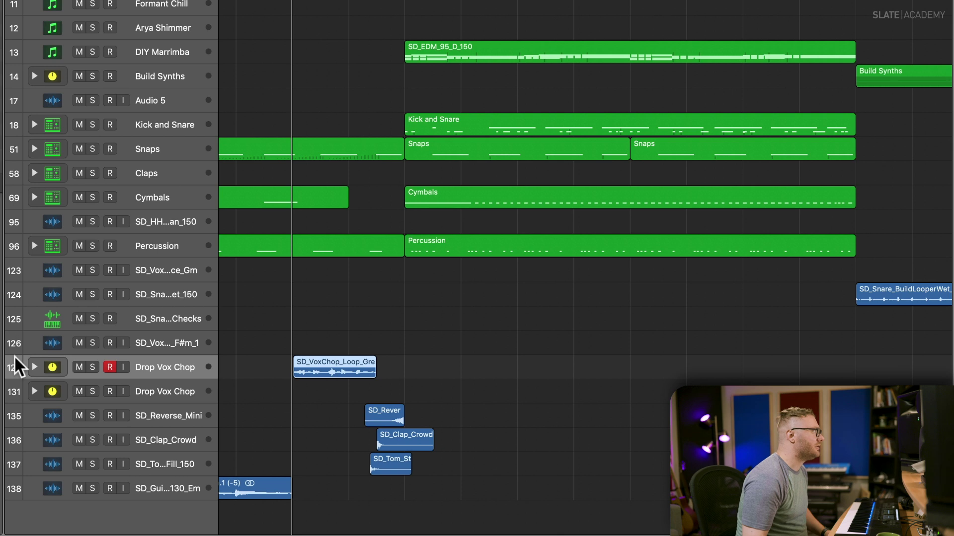
pyautogui.click(34, 368)
pyautogui.moveTo(320, 387); pyautogui.dragTo(319, 487)
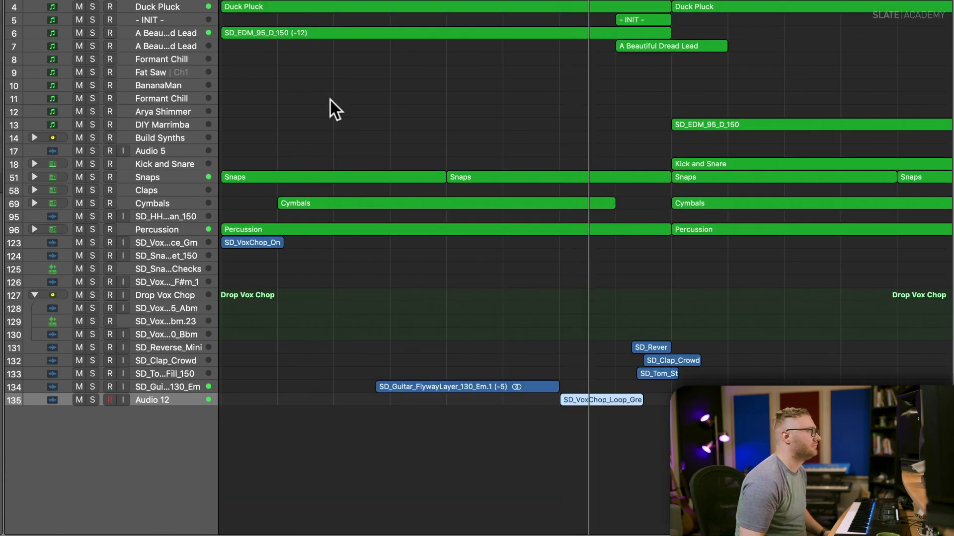
# - Listen to how the copied vocal chop follows the guitar loop and leads into bar 9 of the verse
pyautogui.press('super+Left')
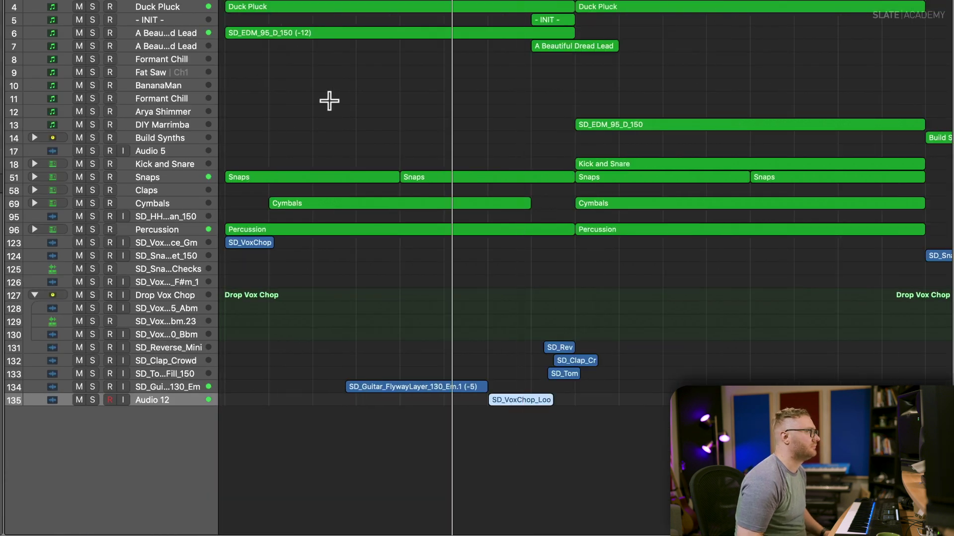
pyautogui.press('super+Left')
pyautogui.press('super+Down')
pyautogui.press('super+Down')
pyautogui.press('super+Down')
pyautogui.press('super+Right')
pyautogui.press('super+Right')
pyautogui.press('super+Right')
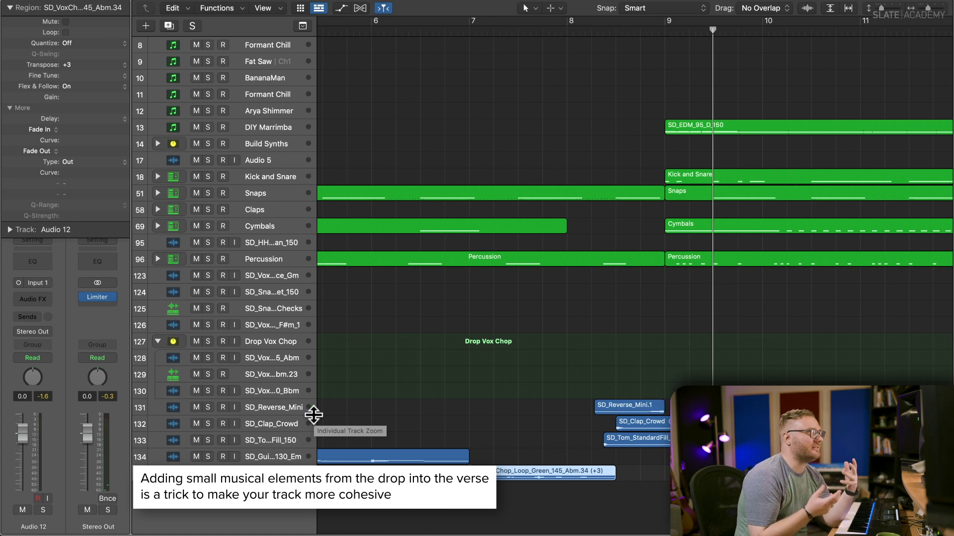
pyautogui.hscroll(-2, 313, 416)
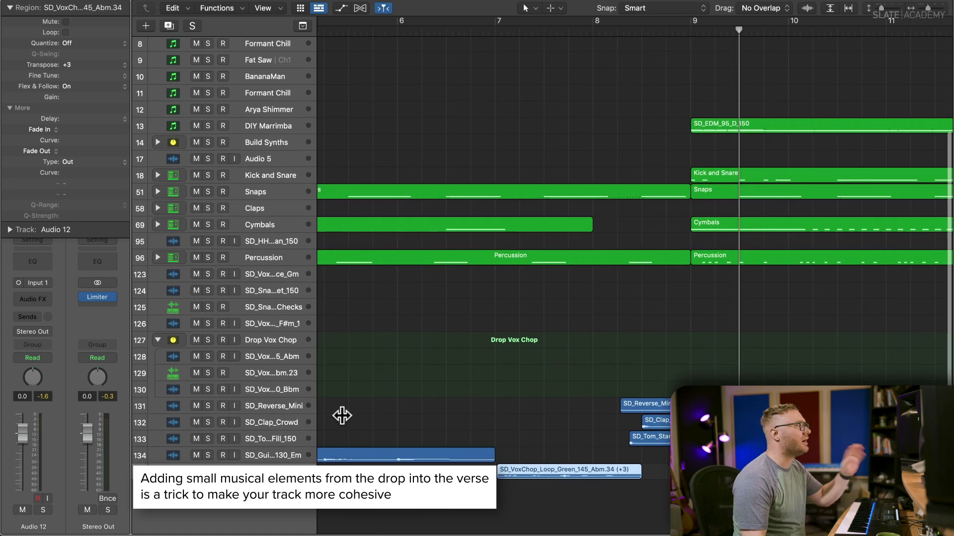
# - Insert Snap Heap on the new vocal chop track and add a Reverb to Serial Bus 1
pyautogui.click(37, 298)
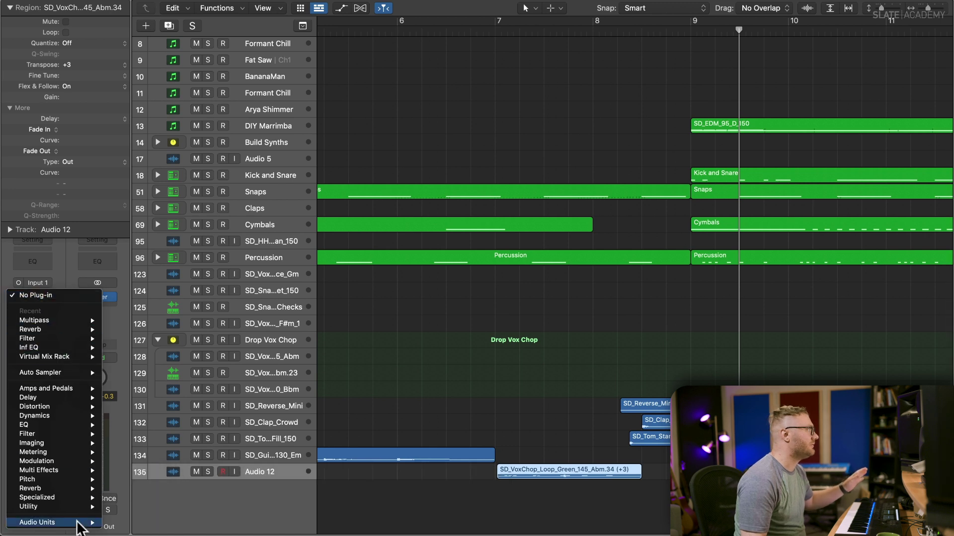
pyautogui.moveTo(75, 522)
pyautogui.moveTo(195, 505)
pyautogui.click(332, 490)
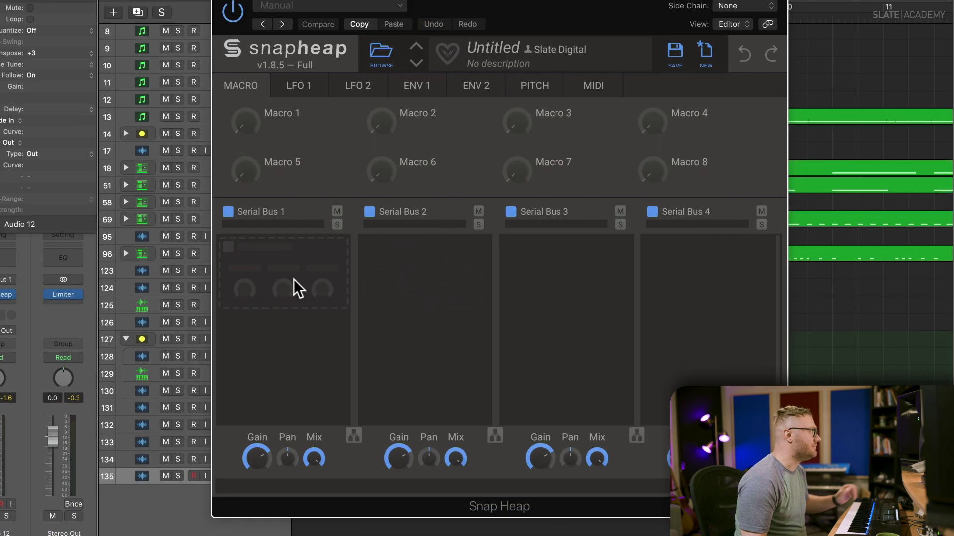
pyautogui.click(319, 280)
pyautogui.write('rever')
pyautogui.click(472, 329)
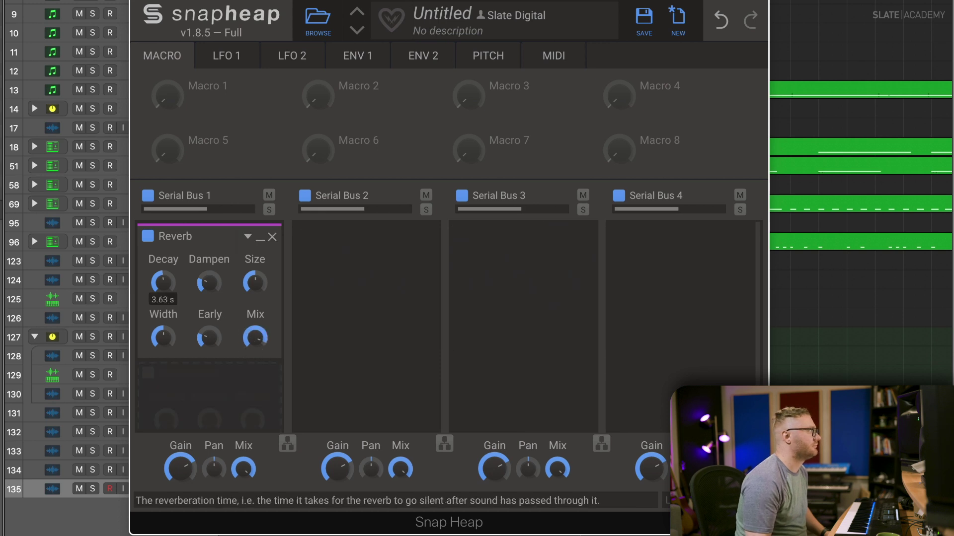
# - Add a Filter to Snap Heap's Serial Bus 2 and switch the vocal chop track's input format to stereo
pyautogui.click(372, 249)
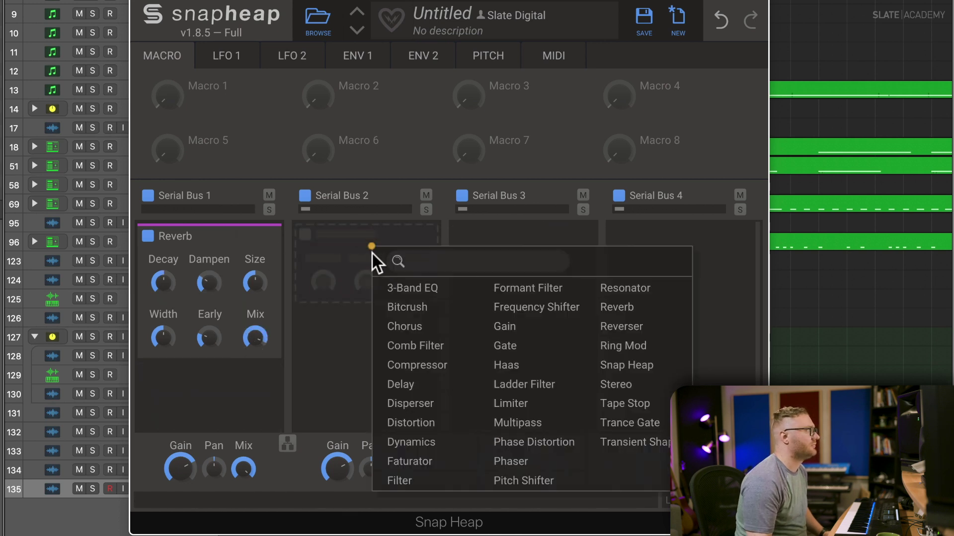
pyautogui.click(412, 480)
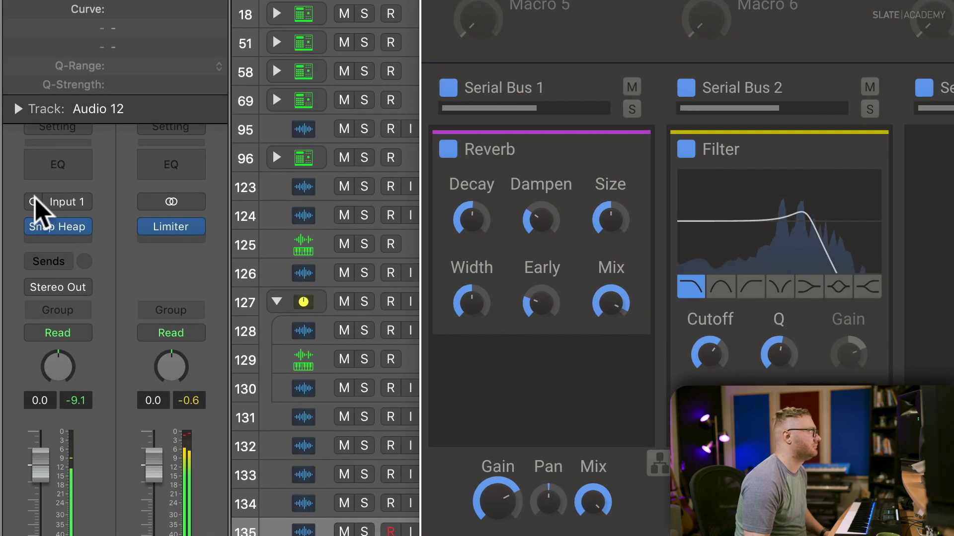
pyautogui.click(33, 202)
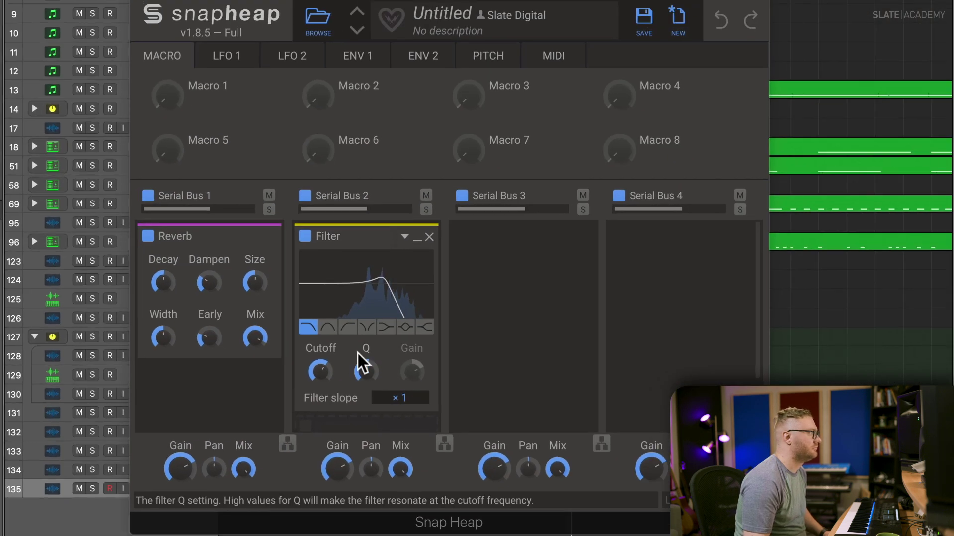
# - Lower the Filter's cutoff slightly and set the Reverb's mix to 54 %
pyautogui.moveTo(680, 355); pyautogui.dragTo(681, 363)
pyautogui.moveTo(585, 305); pyautogui.dragTo(585, 306)
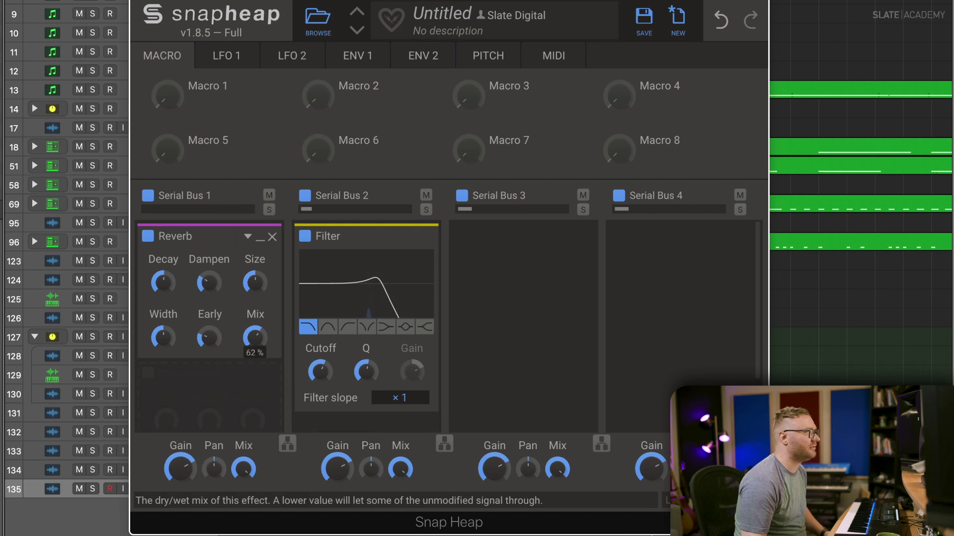
pyautogui.moveTo(253, 331); pyautogui.dragTo(252, 348)
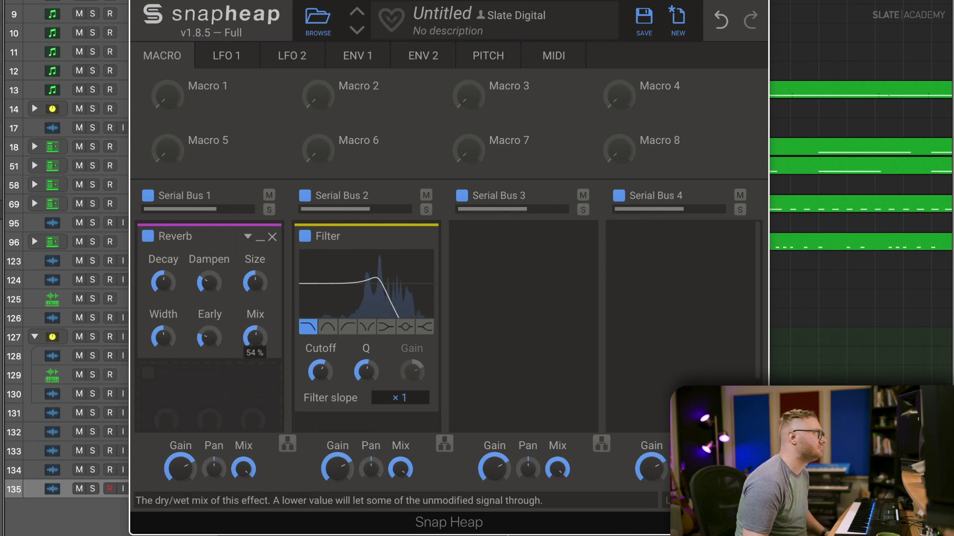
# - Set the Filter's Q to 0.832 and its slope to ×2, and lower the cutoff a little further
pyautogui.moveTo(366, 372); pyautogui.dragTo(365, 372)
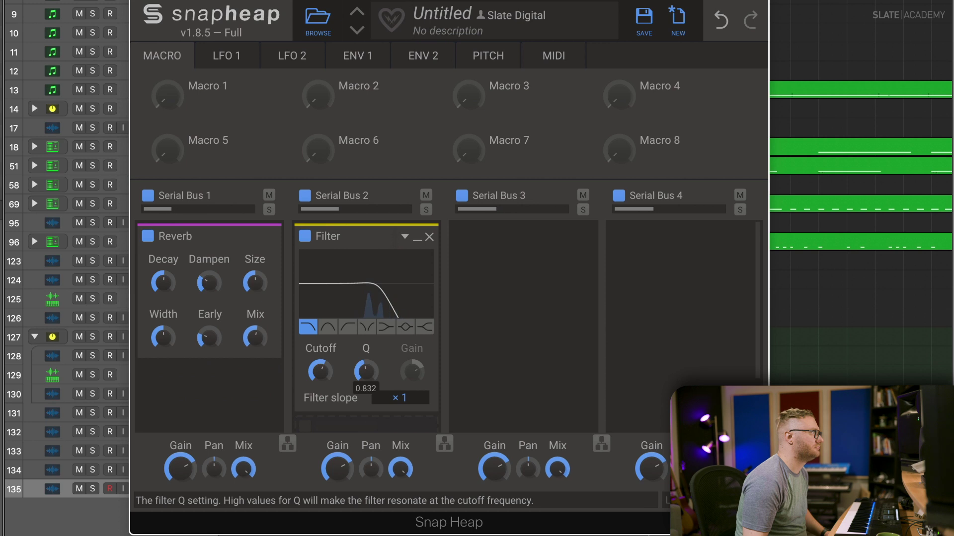
pyautogui.click(385, 394)
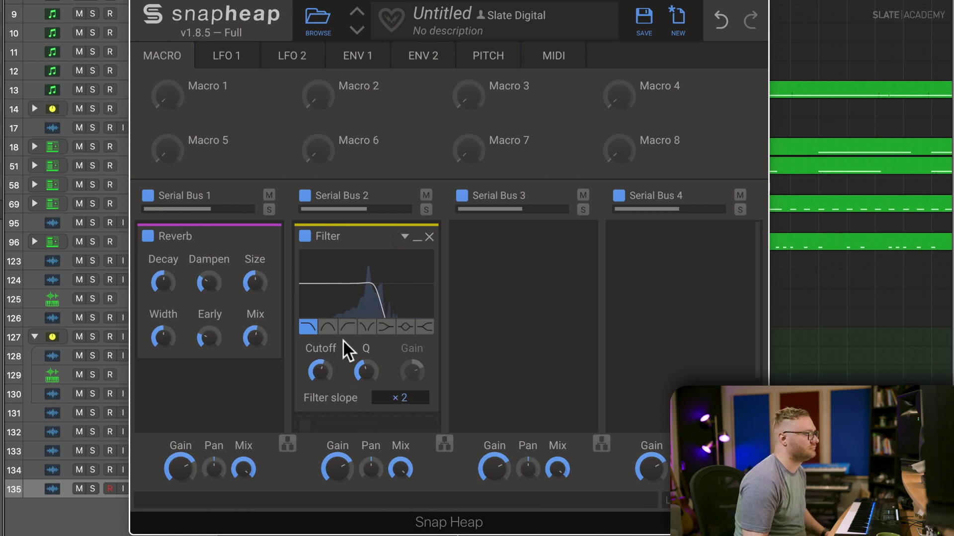
pyautogui.moveTo(323, 367); pyautogui.dragTo(323, 372)
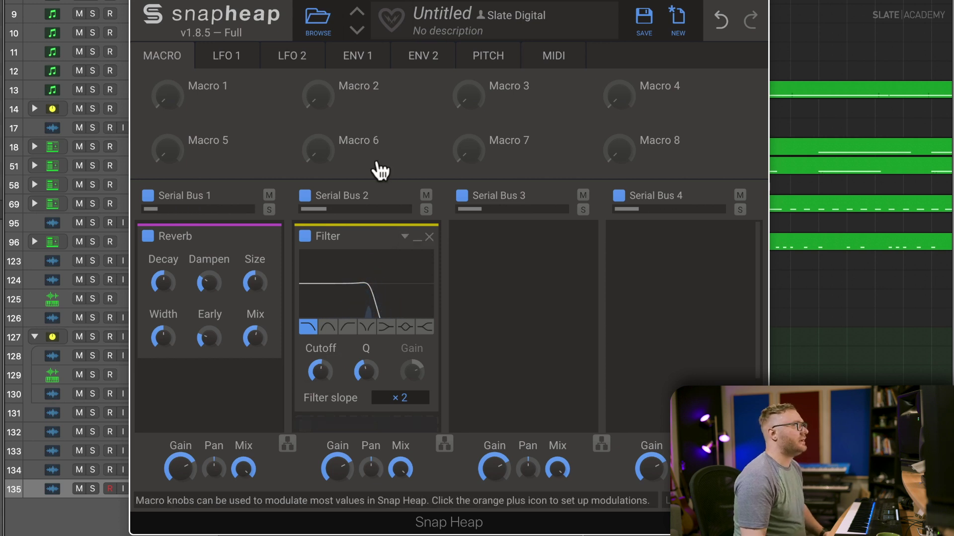
# - Modulate the Filter's cutoff with LFO 1 at 11 % and set the LFO rate to 0.24 Hz
pyautogui.click(240, 64)
pyautogui.moveTo(277, 149); pyautogui.dragTo(321, 380)
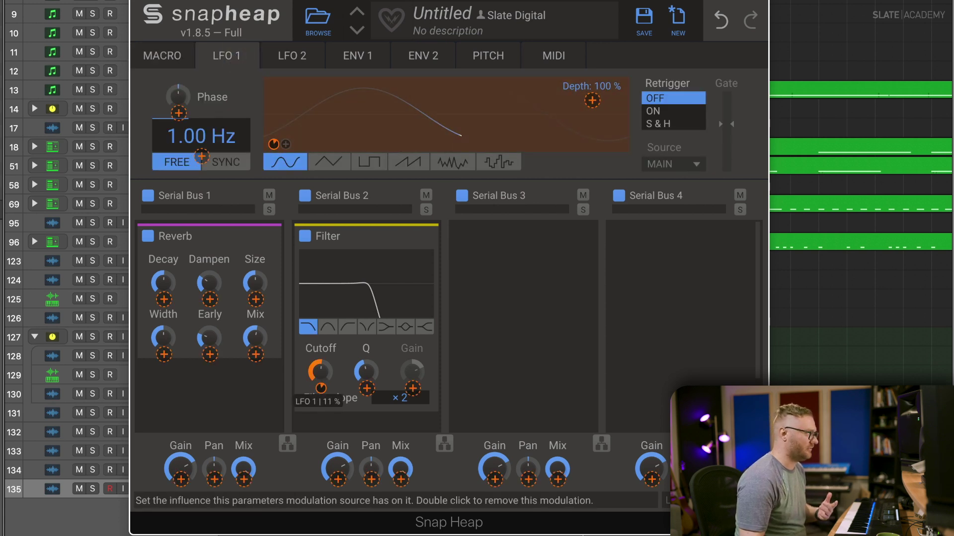
pyautogui.click(340, 347)
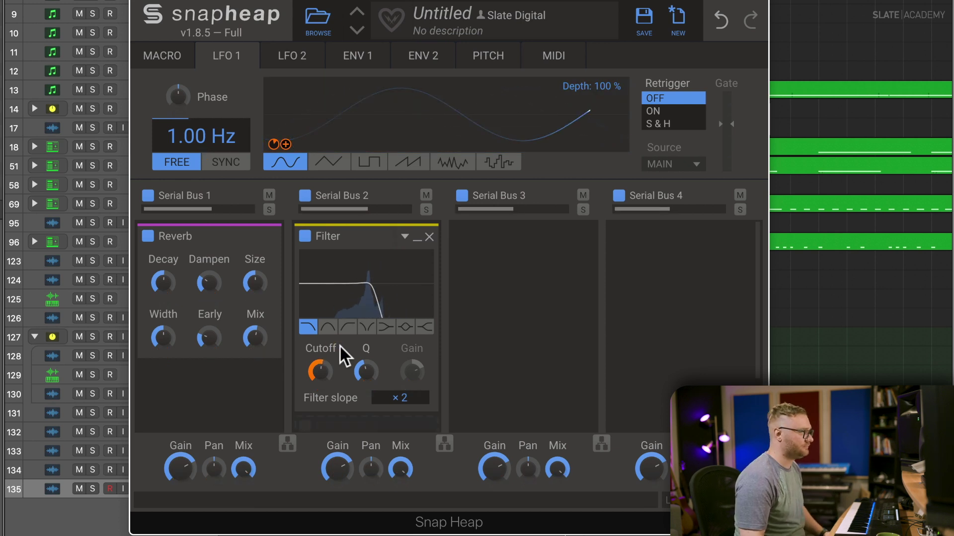
pyautogui.moveTo(179, 123); pyautogui.dragTo(179, 122)
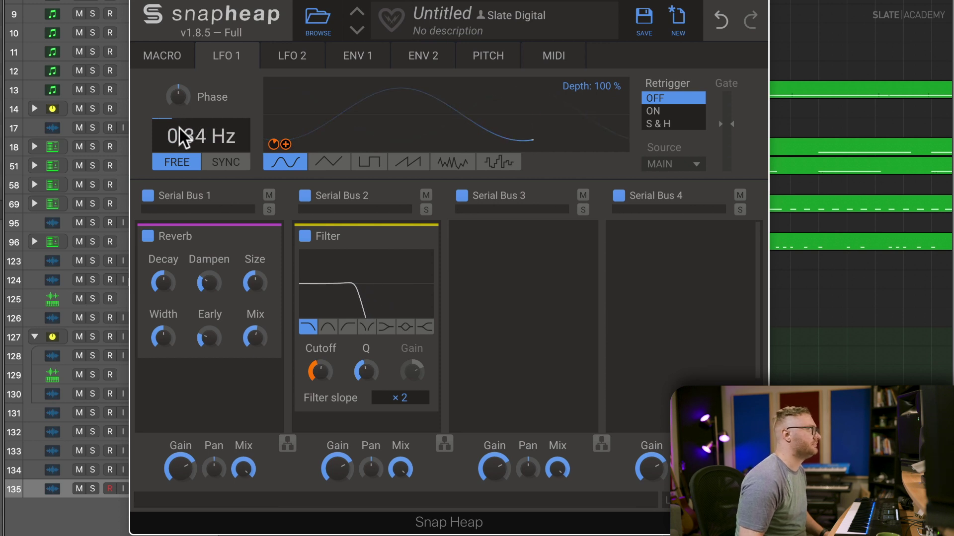
pyautogui.moveTo(184, 136); pyautogui.dragTo(190, 143)
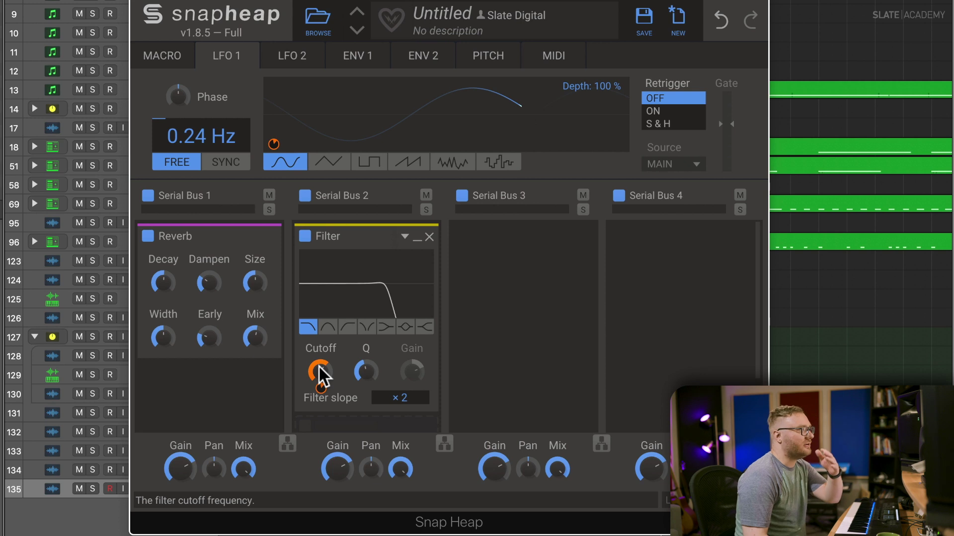
# - Fine-tune the Filter's cutoff with LFO 1 modulation at 8 %, audition it and close Snap Heap
pyautogui.moveTo(317, 376); pyautogui.dragTo(316, 376)
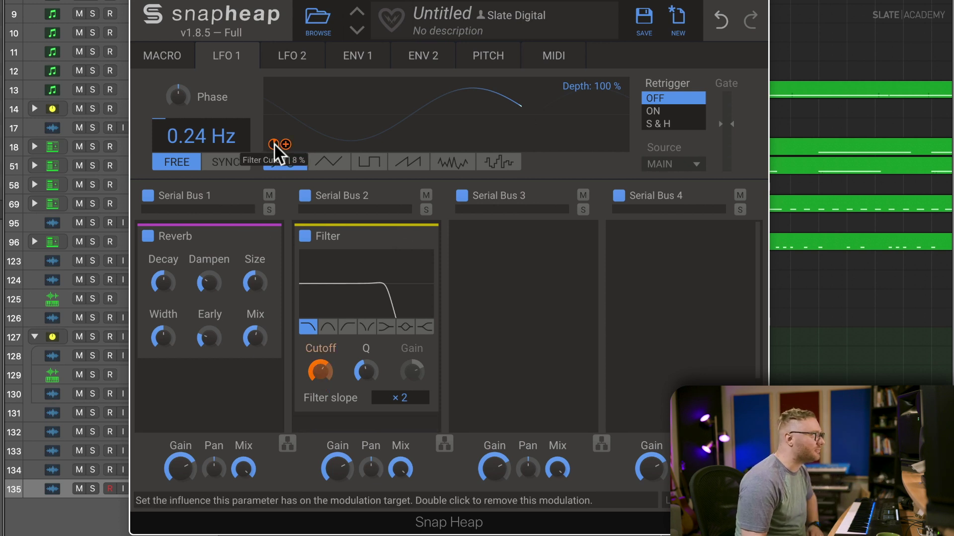
pyautogui.press('space')
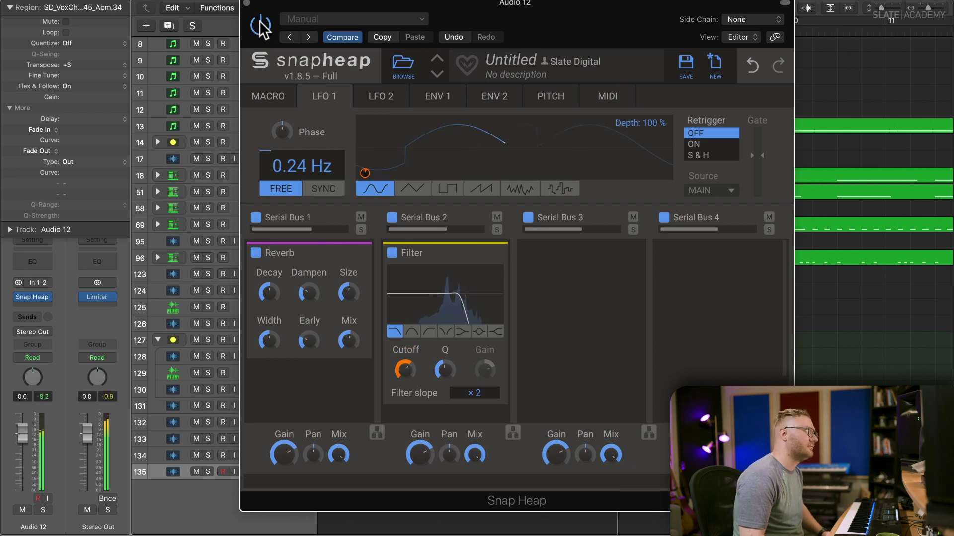
pyautogui.click(246, 3)
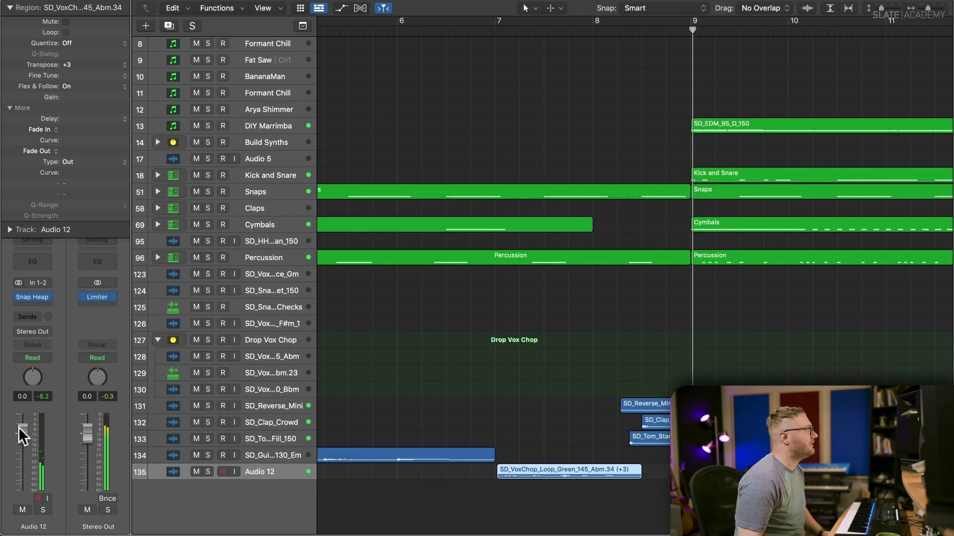
# - Lower the vocal chop track's volume to -10.2 dB while auditioning it
pyautogui.moveTo(22, 457); pyautogui.dragTo(23, 463)
pyautogui.press('space')
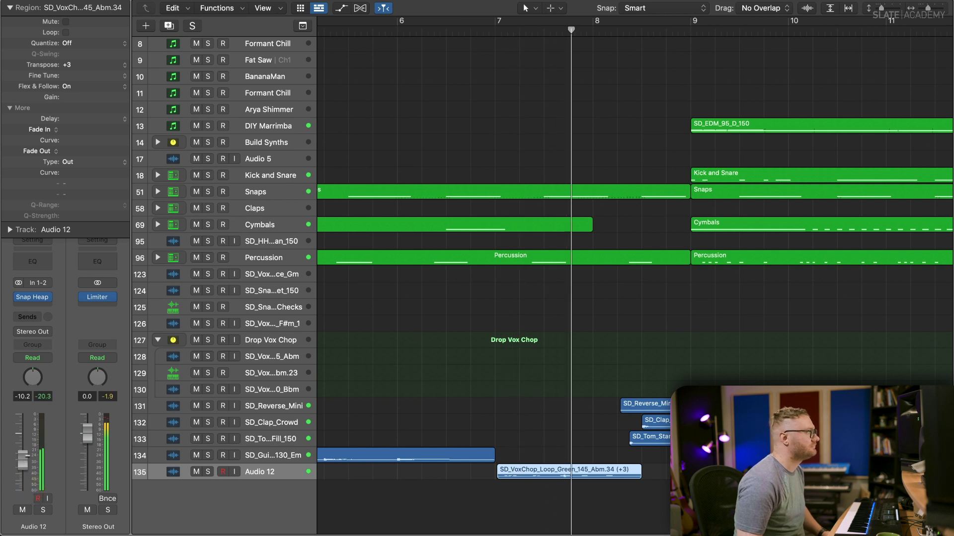
pyautogui.click(506, 417)
pyautogui.press('z')
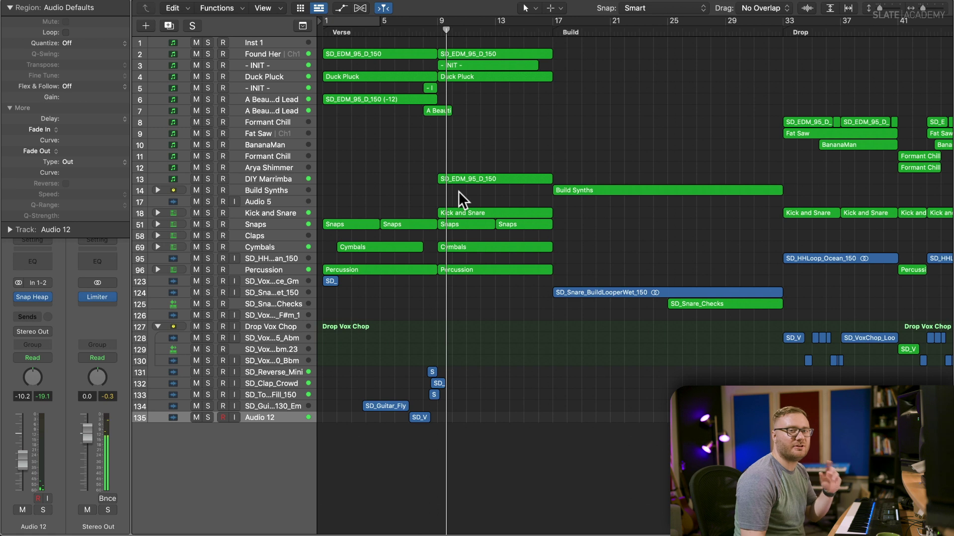
# - Add a Reverb after the Phaser in the Post FX of the guitar loop track's Multipass and raise its mix
pyautogui.click(343, 31)
pyautogui.click(291, 396)
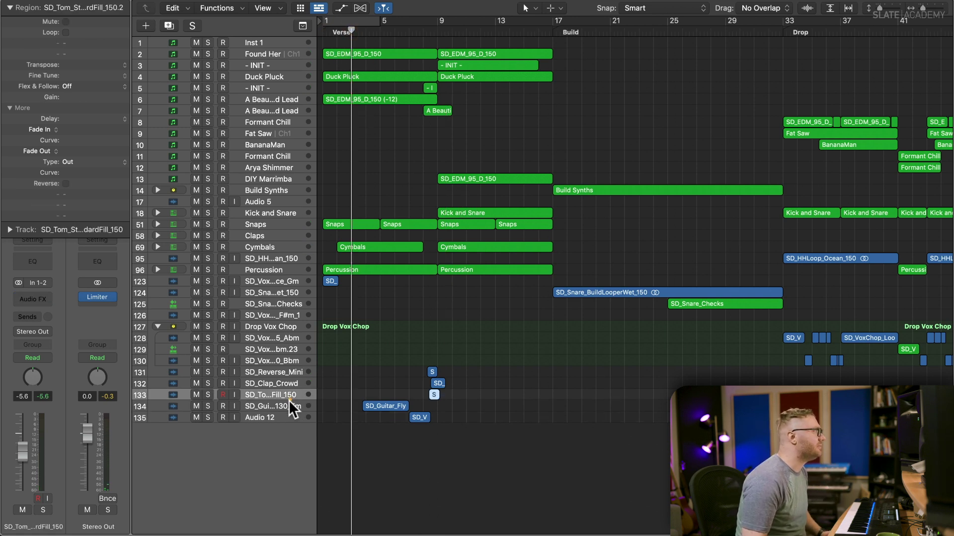
pyautogui.click(288, 403)
pyautogui.click(31, 295)
pyautogui.click(30, 295)
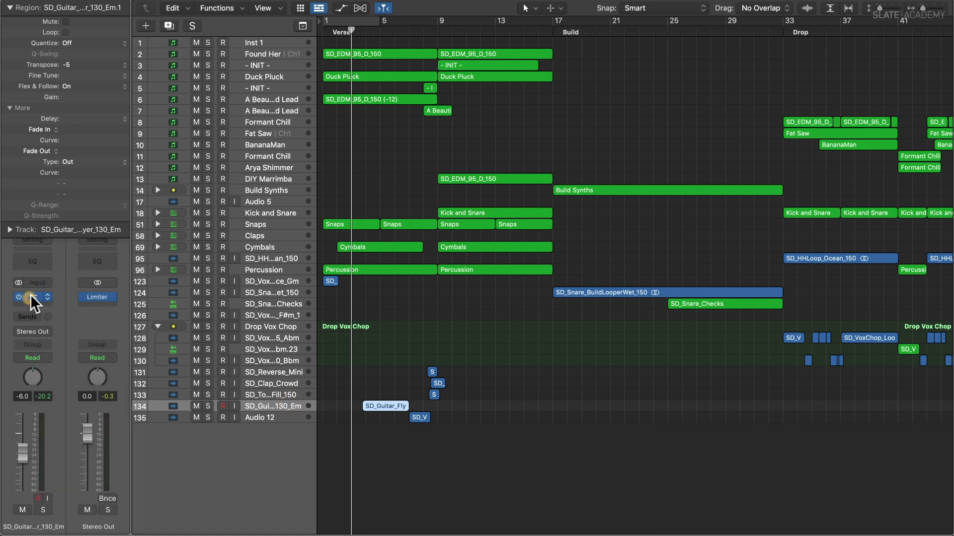
pyautogui.click(31, 295)
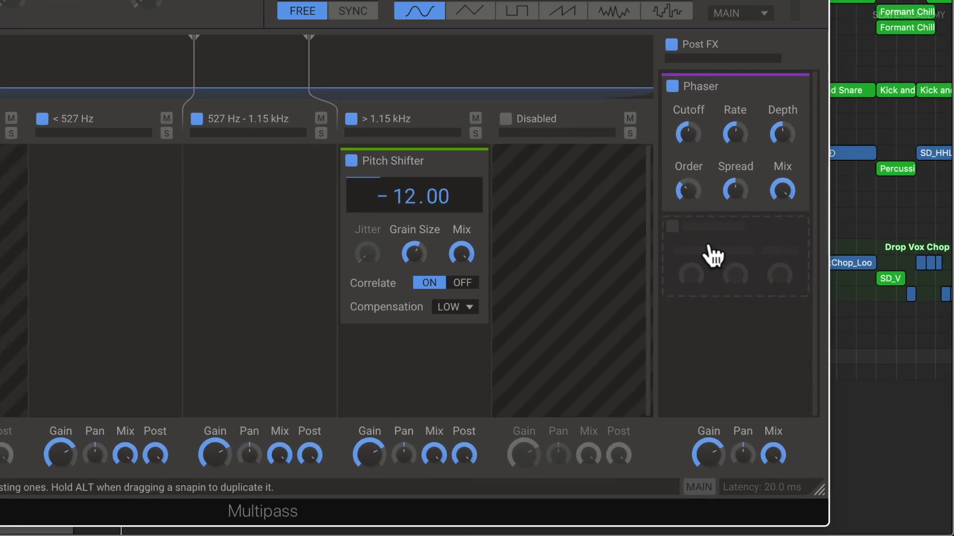
pyautogui.click(714, 256)
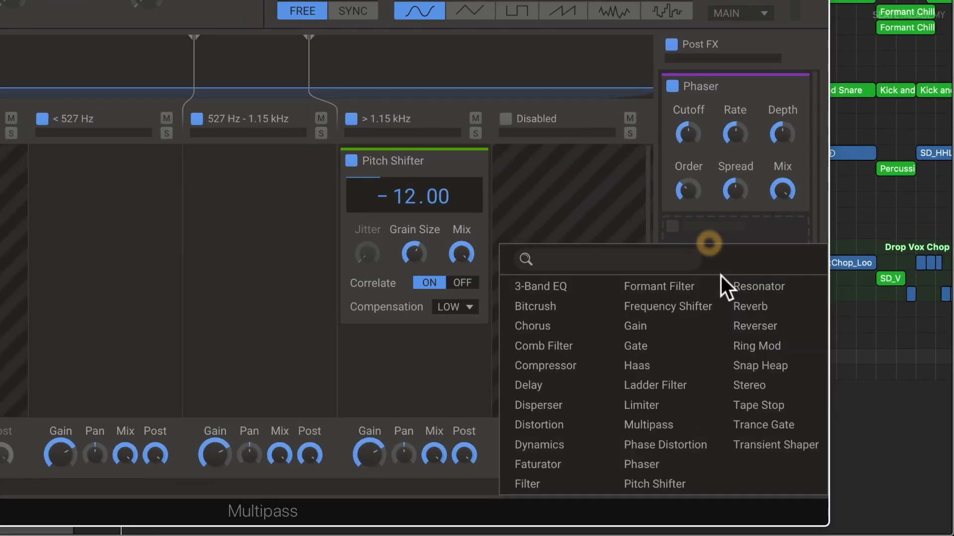
pyautogui.click(718, 313)
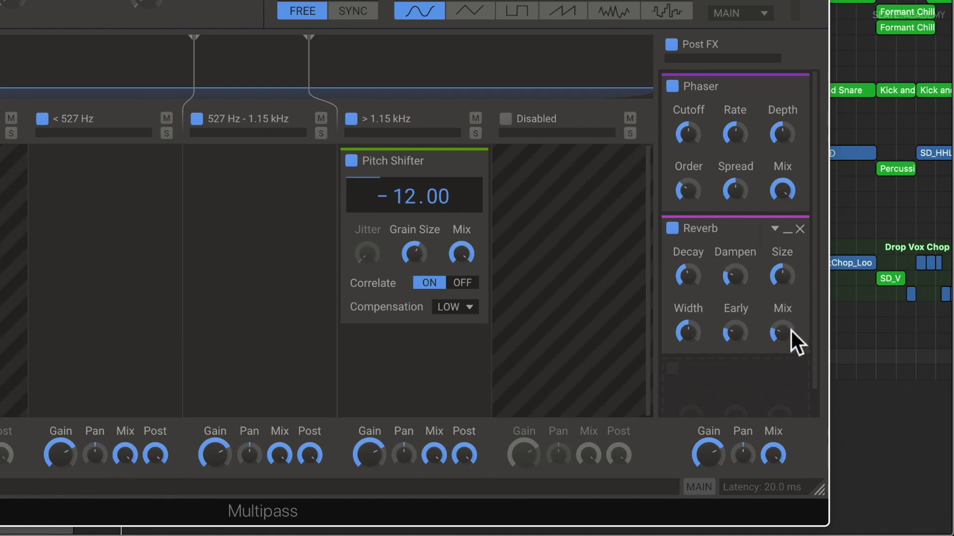
pyautogui.moveTo(781, 332)
pyautogui.mouseDown()
pyautogui.moveTo(781, 313)
pyautogui.moveTo(776, 319)
pyautogui.mouseUp()
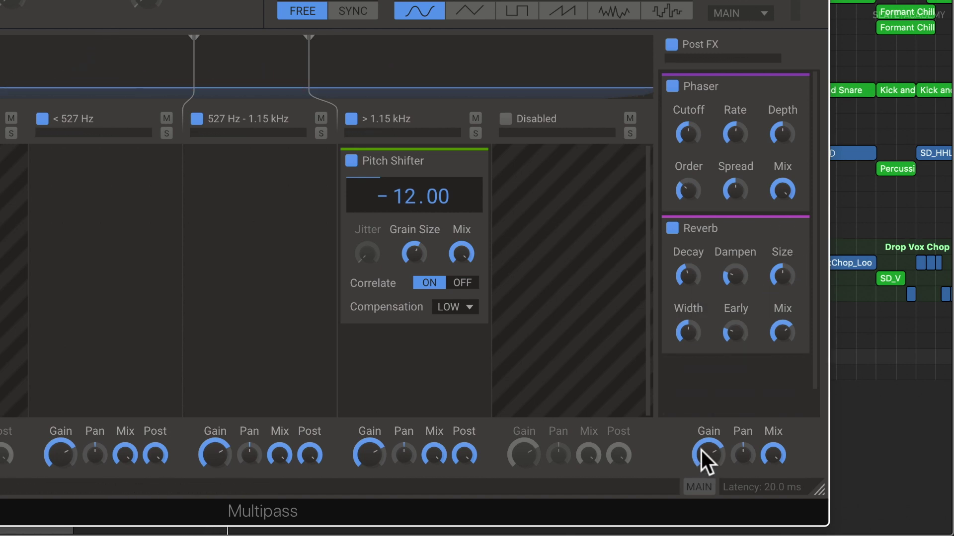
# - Fine-tune the Post FX output gain during playback and close Multipass
pyautogui.moveTo(701, 450); pyautogui.dragTo(701, 459)
pyautogui.moveTo(709, 452); pyautogui.dragTo(709, 444)
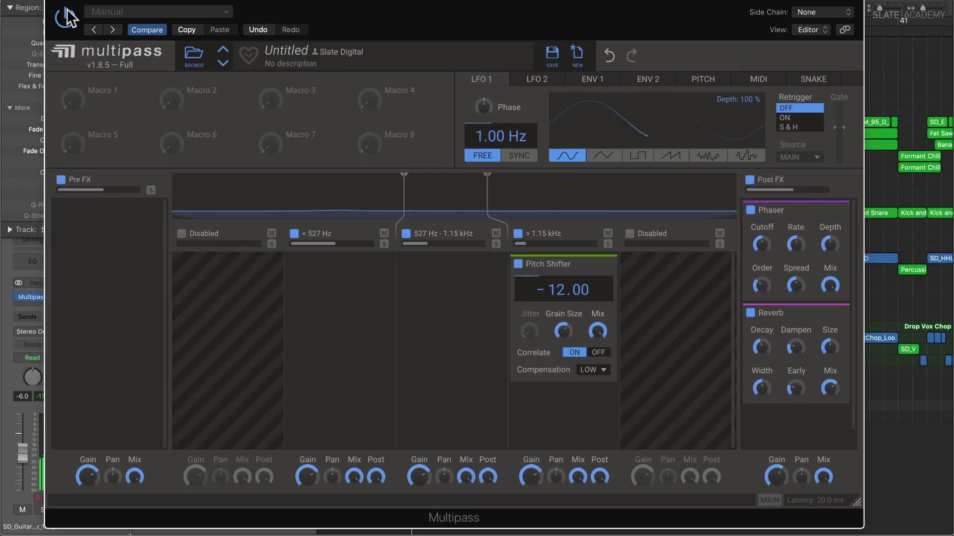
pyautogui.click(71, 15)
# - Raise the vocal chop track's volume to -9.4 dB
pyautogui.click(260, 420)
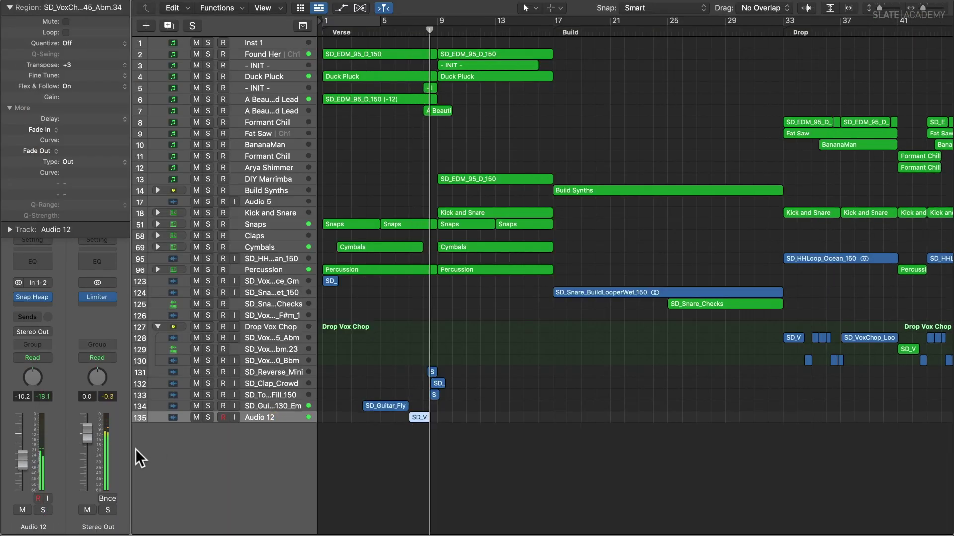
pyautogui.moveTo(27, 458); pyautogui.dragTo(29, 456)
pyautogui.click(405, 336)
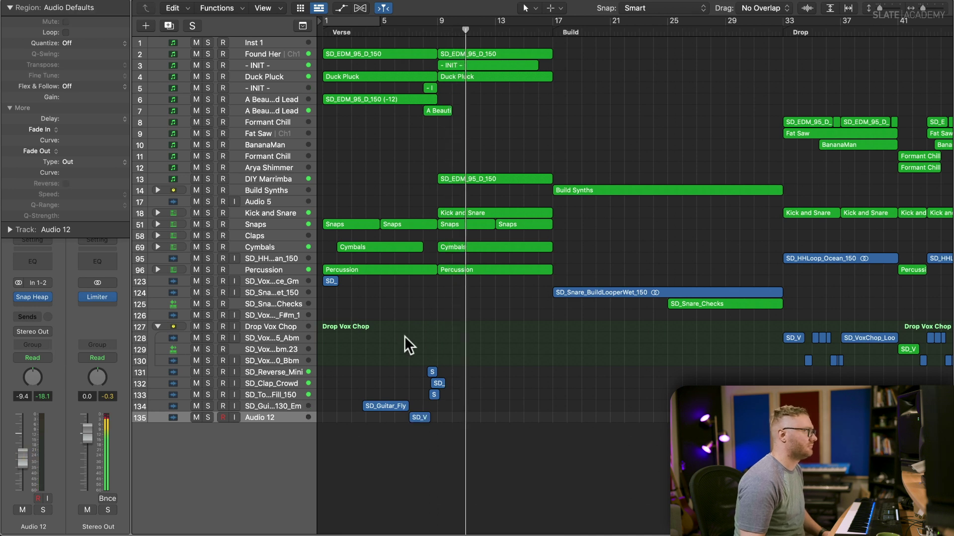
# - Copy the vocal chop region on the Audio 12 track to bar 15 and play it
pyautogui.press('super+Up')
pyautogui.press('super+Up')
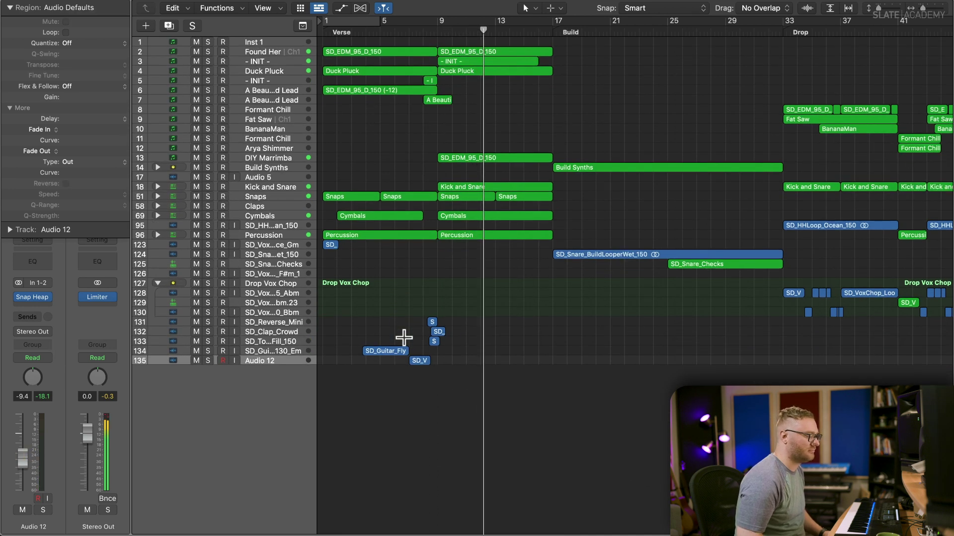
pyautogui.press('super+Down')
pyautogui.press('super+Down')
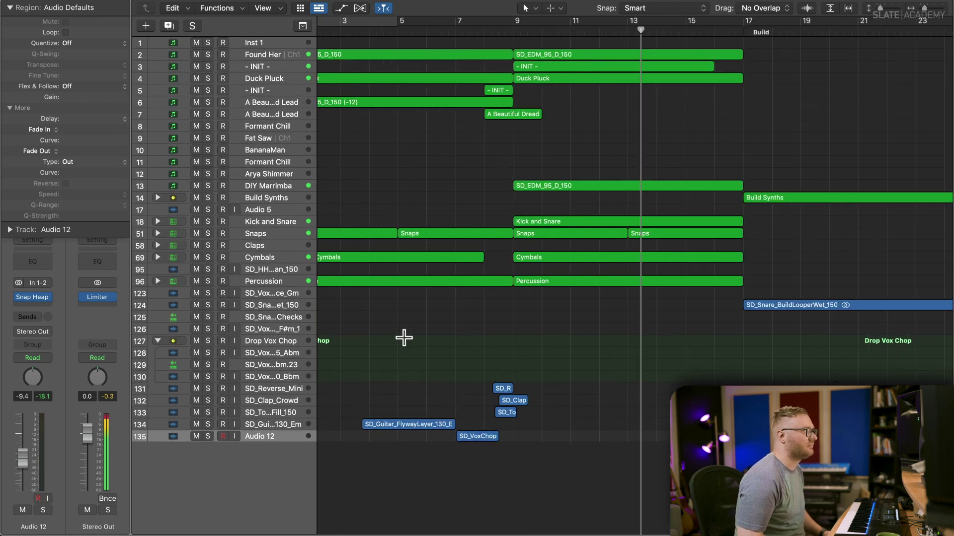
pyautogui.press('super+Down')
pyautogui.press('super+Down')
pyautogui.press('super+Down')
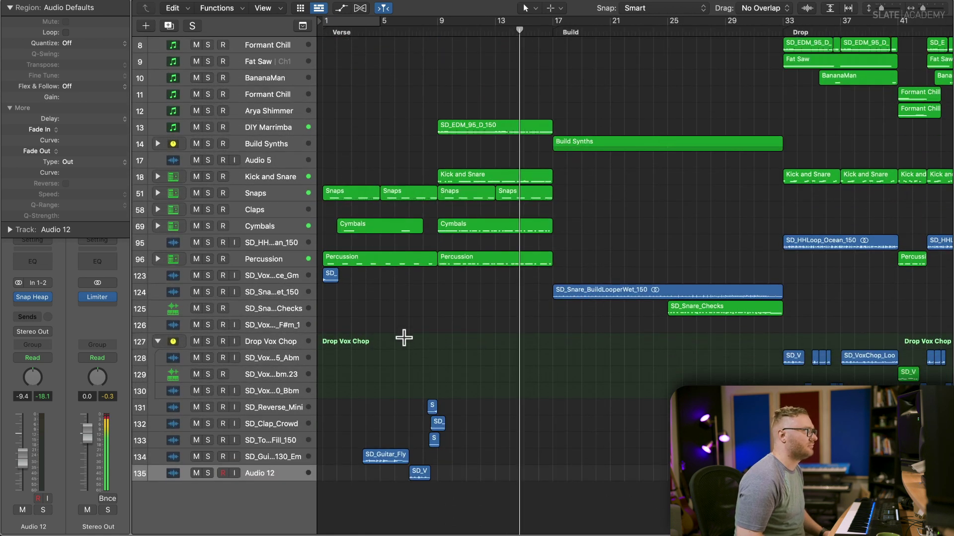
pyautogui.press('super+Right')
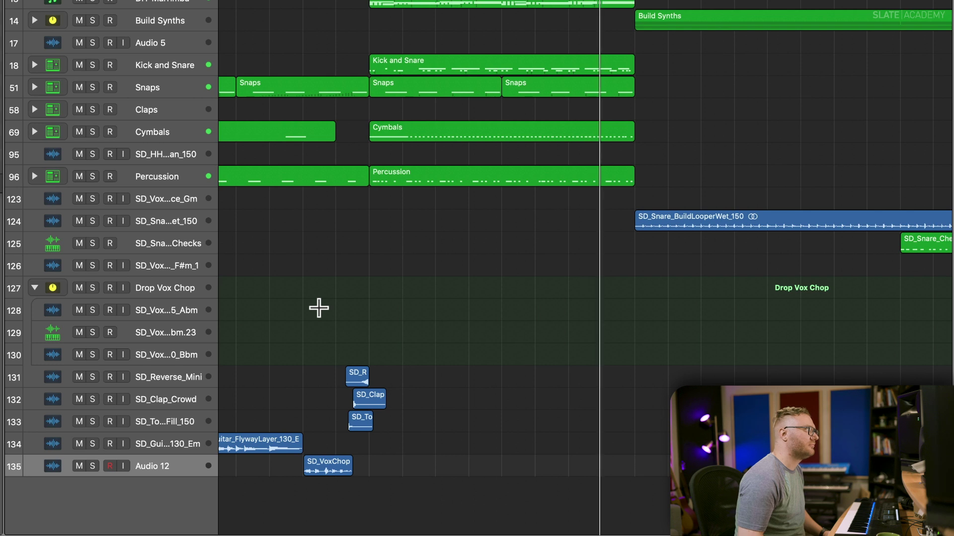
pyautogui.moveTo(324, 469); pyautogui.dragTo(583, 463)
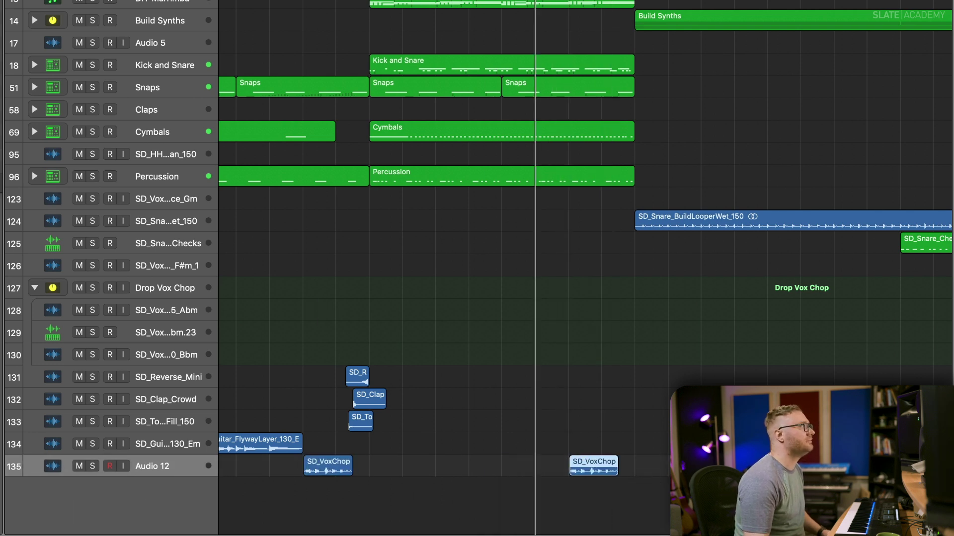
pyautogui.click(622, 316)
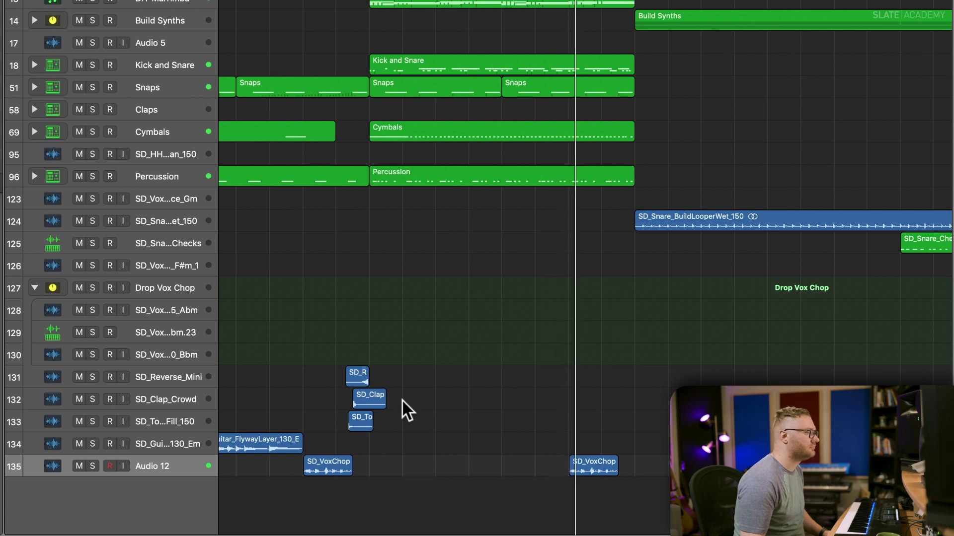
# - Place the playhead at bar 15, where the copied vocal chop starts
pyautogui.press('super+Up')
pyautogui.press('super+Up')
pyautogui.press('super+Left')
pyautogui.press('super+Left')
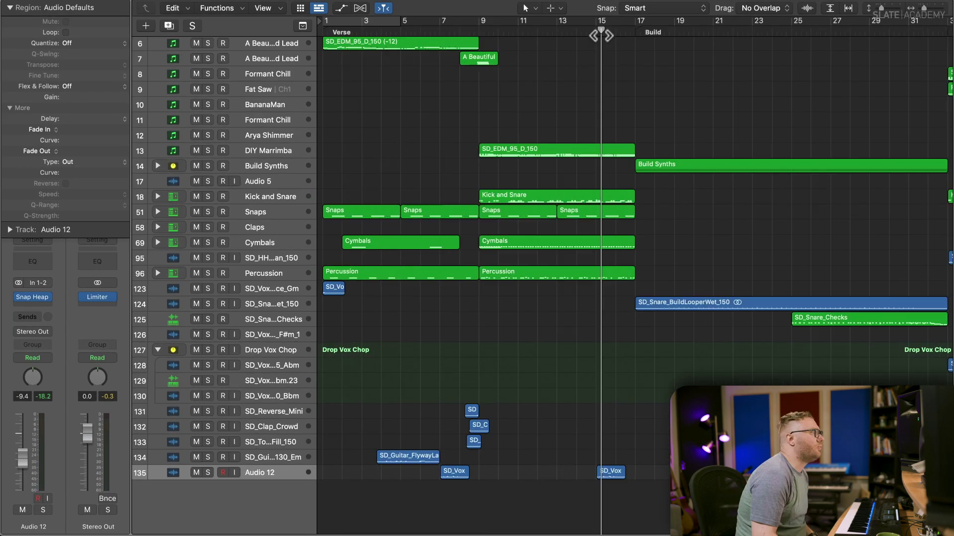
pyautogui.moveTo(602, 34); pyautogui.dragTo(595, 40)
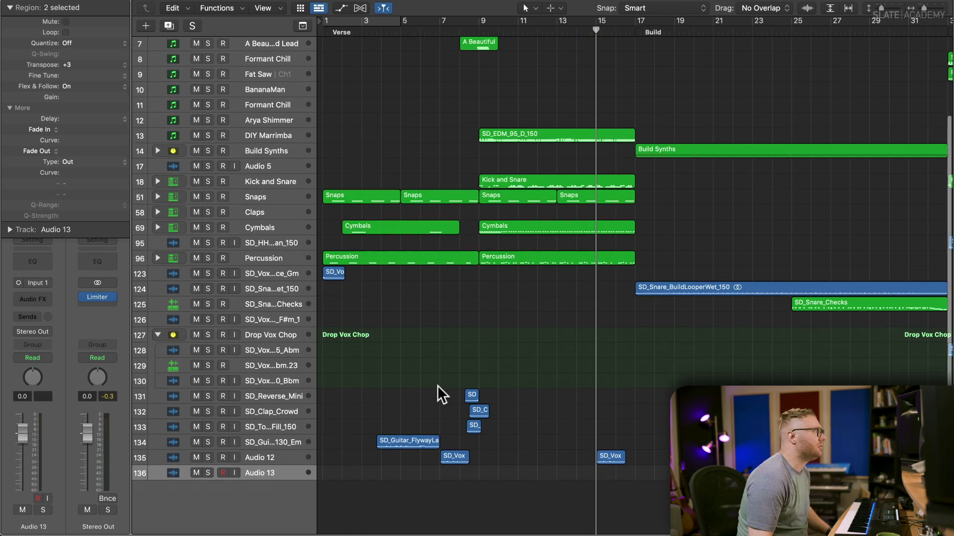
# - Import SD_Reverse_Subtle.wav from the FX samples folder onto a new track near the end of the verse
pyautogui.press('super+Tab')
pyautogui.hotkey('alt', 'Up')
pyautogui.press('Down')
pyautogui.press('Down')
pyautogui.press('Up')
pyautogui.press('super+Down')
pyautogui.scroll(-2, 400, 348)
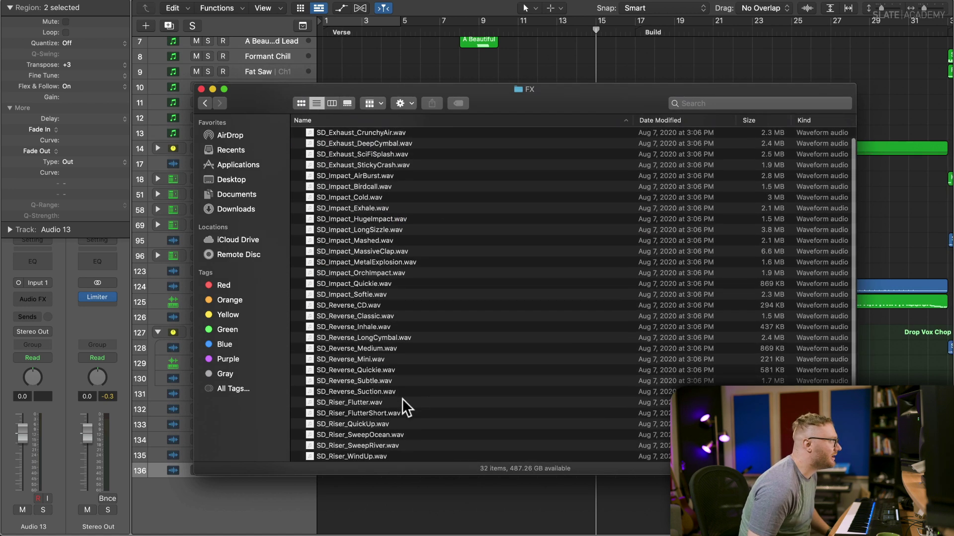
pyautogui.moveTo(387, 379); pyautogui.dragTo(586, 499)
pyautogui.press('super+Tab')
pyautogui.press('z')
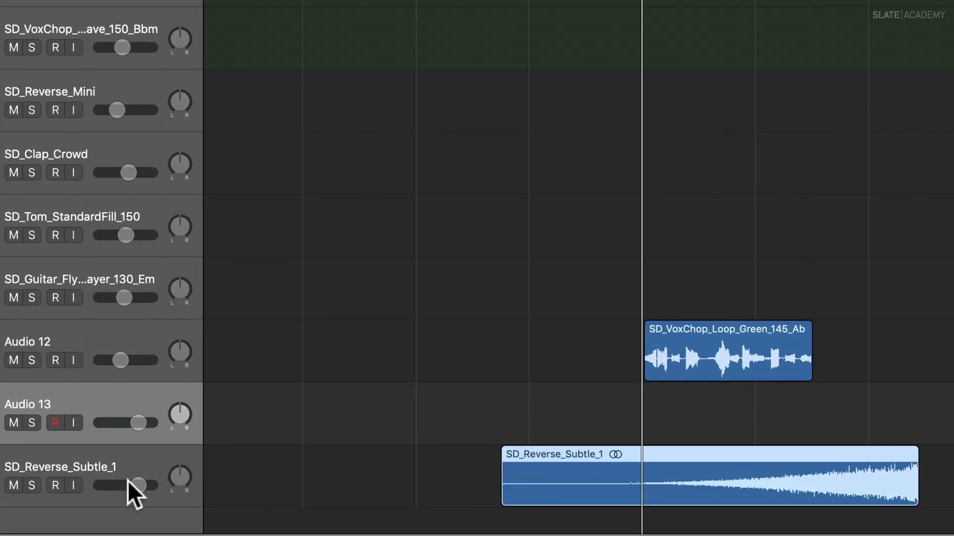
# - Trim the SD_Reverse_Subtle region to end at bar 17 and lower its track volume to -16.8 dB
pyautogui.moveTo(132, 494); pyautogui.dragTo(37, 506)
pyautogui.press('space')
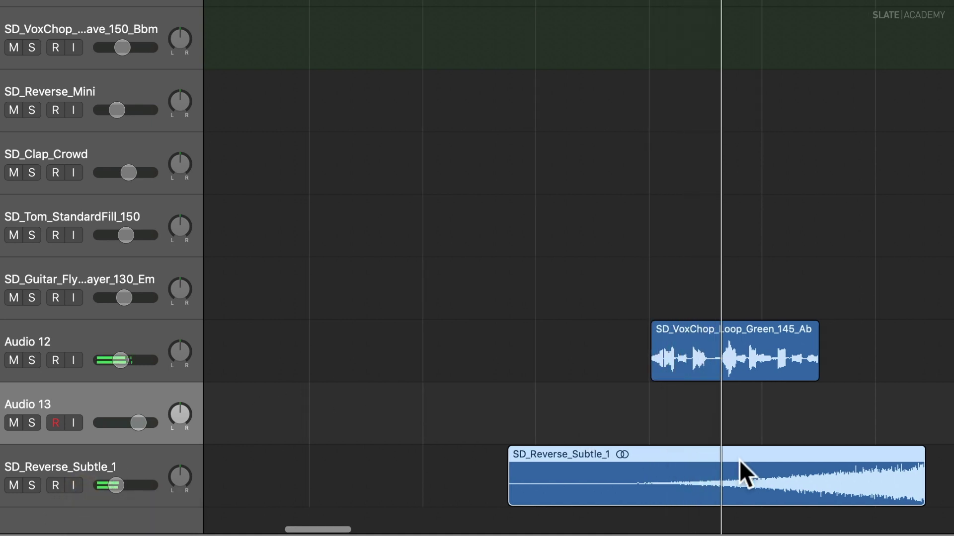
pyautogui.moveTo(953, 487); pyautogui.dragTo(871, 488)
pyautogui.press('Delete')
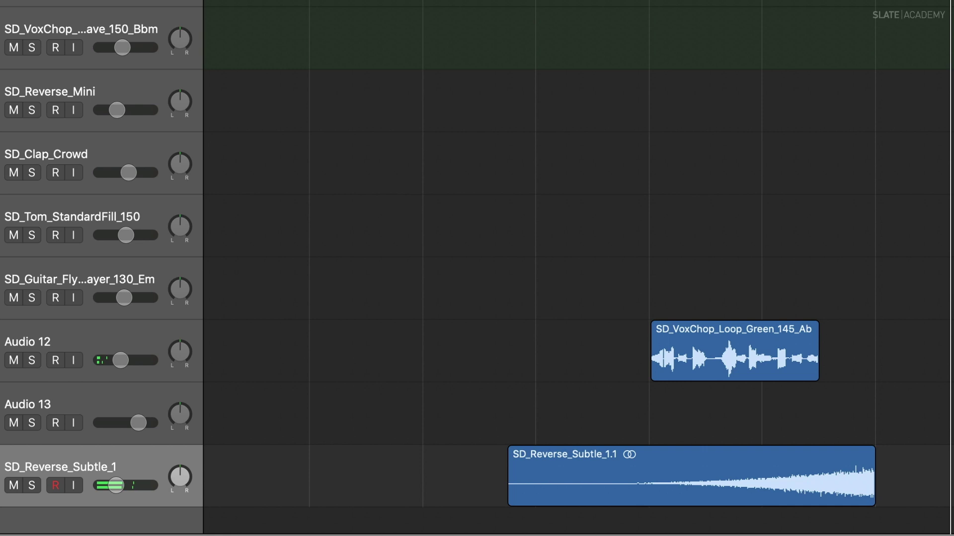
pyautogui.moveTo(113, 485); pyautogui.dragTo(104, 493)
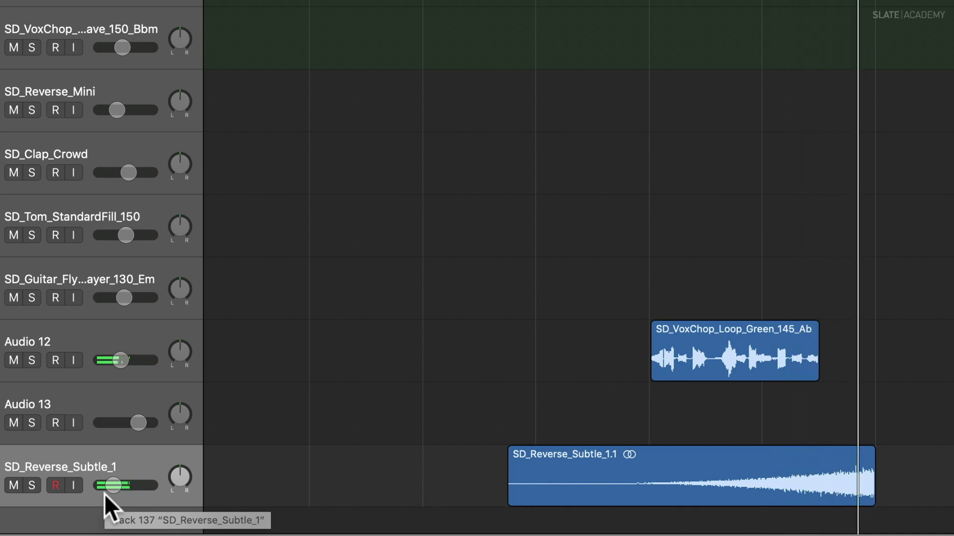
pyautogui.moveTo(106, 495); pyautogui.dragTo(106, 495)
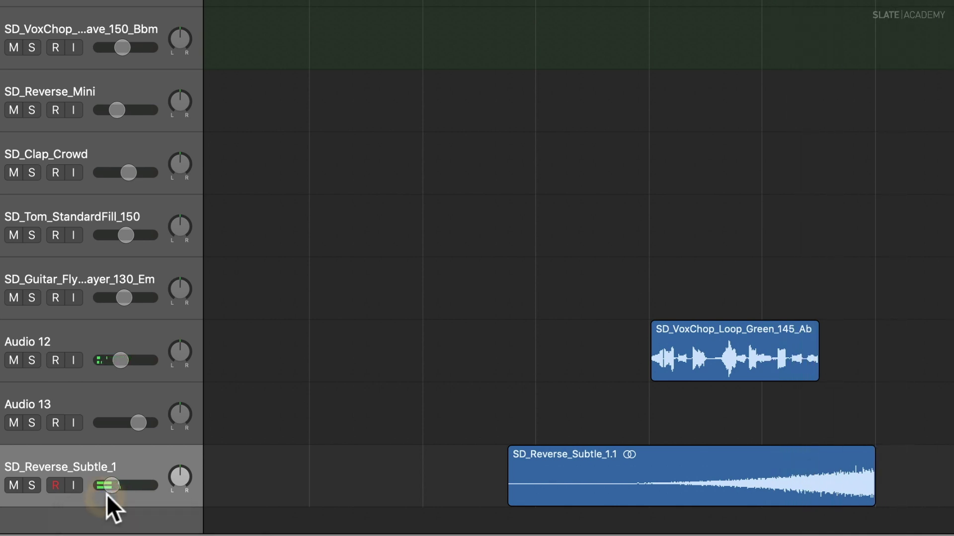
# - Play the unembellished second verse from bar 49 for comparison
pyautogui.press('super+Left')
pyautogui.press('super+Left')
pyautogui.press('super+Left')
pyautogui.press('super+Left')
pyautogui.press('super+Left')
pyautogui.press('super+Left')
pyautogui.press('super+Up')
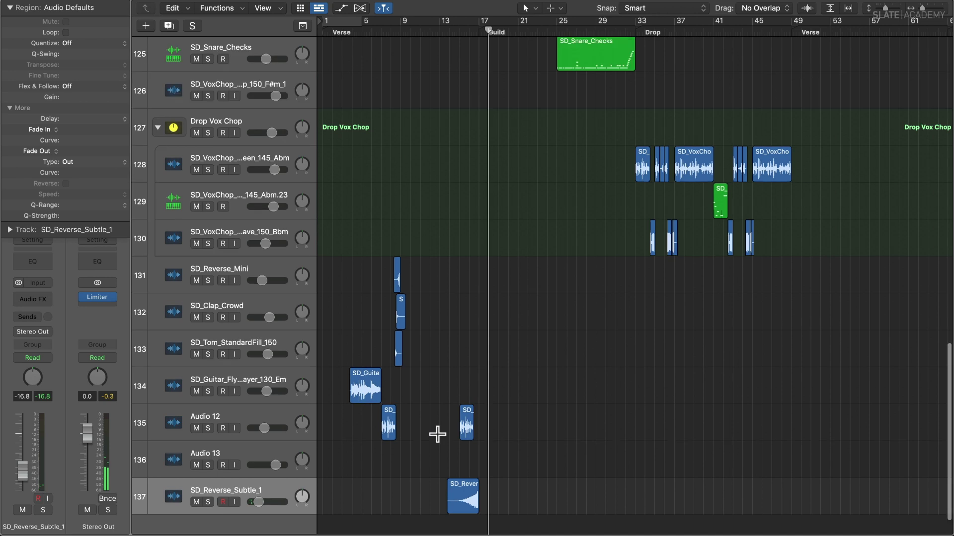
pyautogui.press('super+Up')
pyautogui.press('super+Up')
pyautogui.press('super+Up')
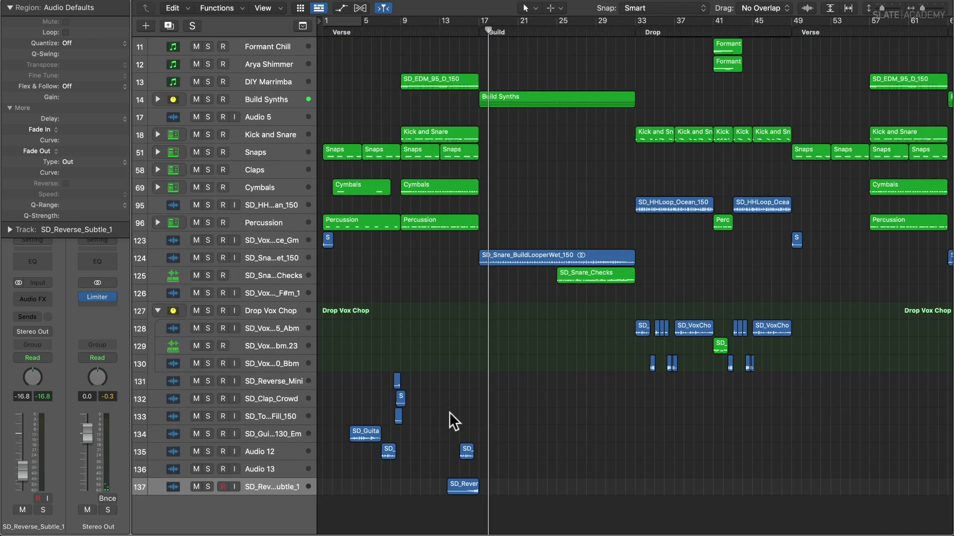
pyautogui.press('super+Up')
pyautogui.press('super+Up')
pyautogui.press('super+Left')
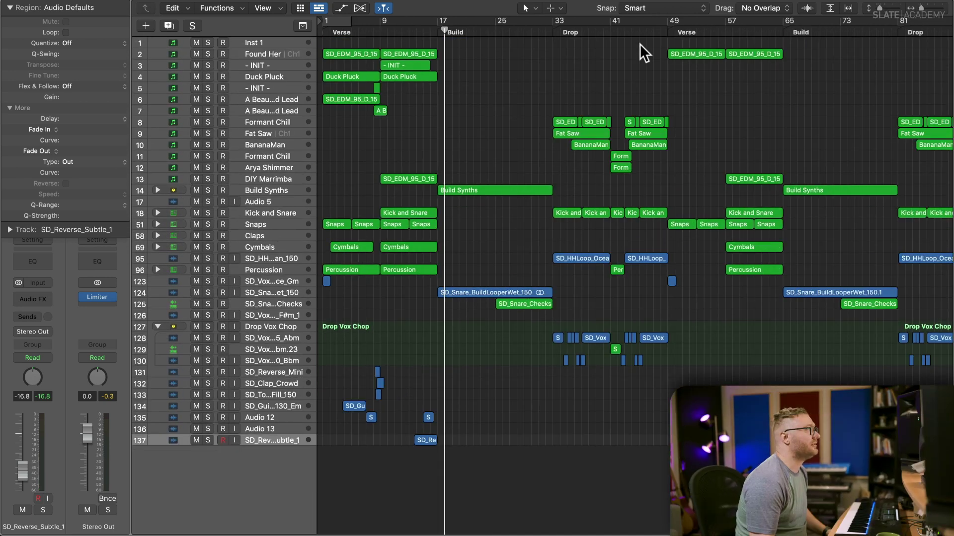
pyautogui.click(668, 32)
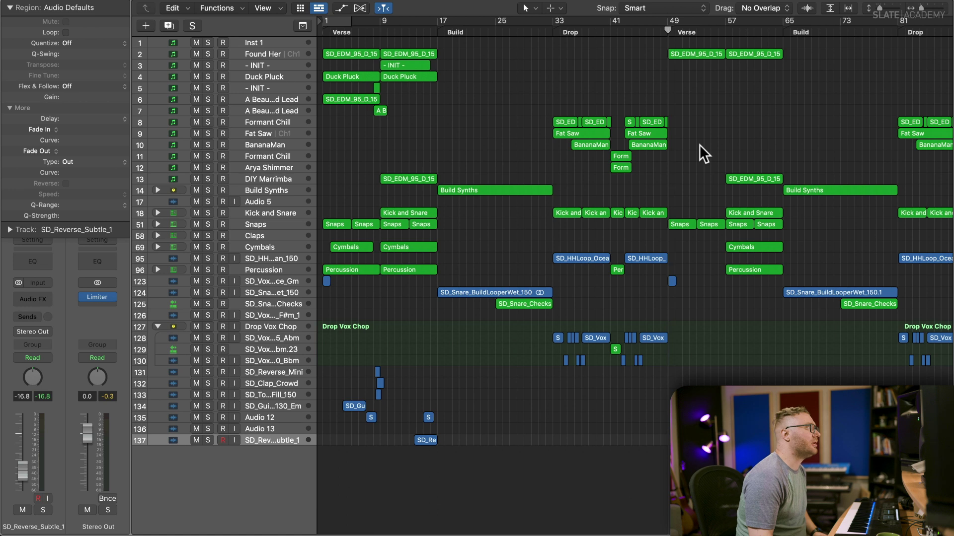
pyautogui.press('space')
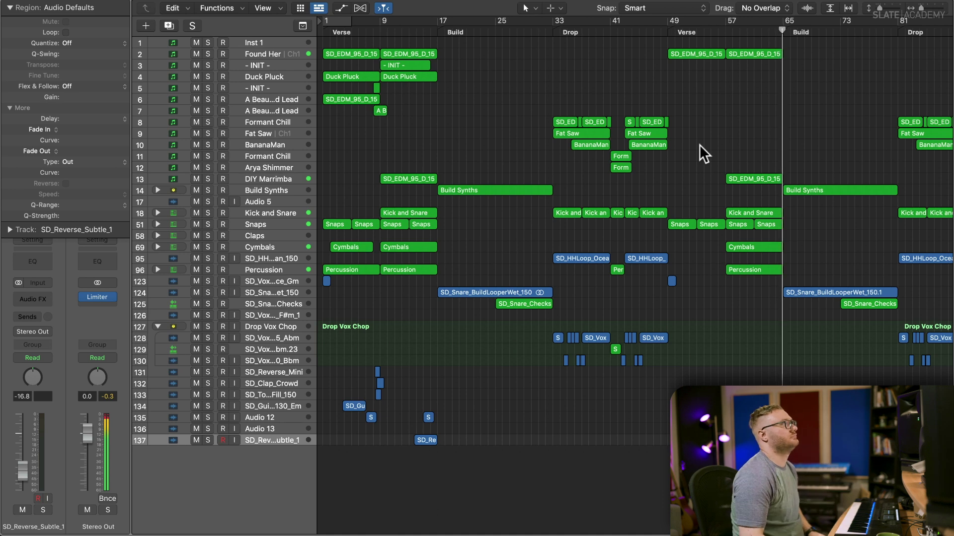
# - Play the finished first verse from the start of the song up to the build and review its regions
pyautogui.press('Return')
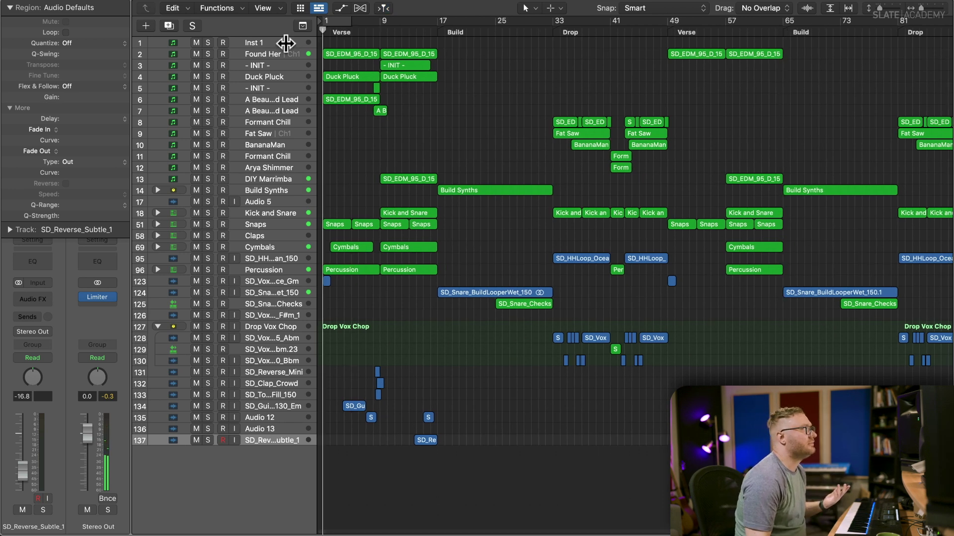
pyautogui.press('space')
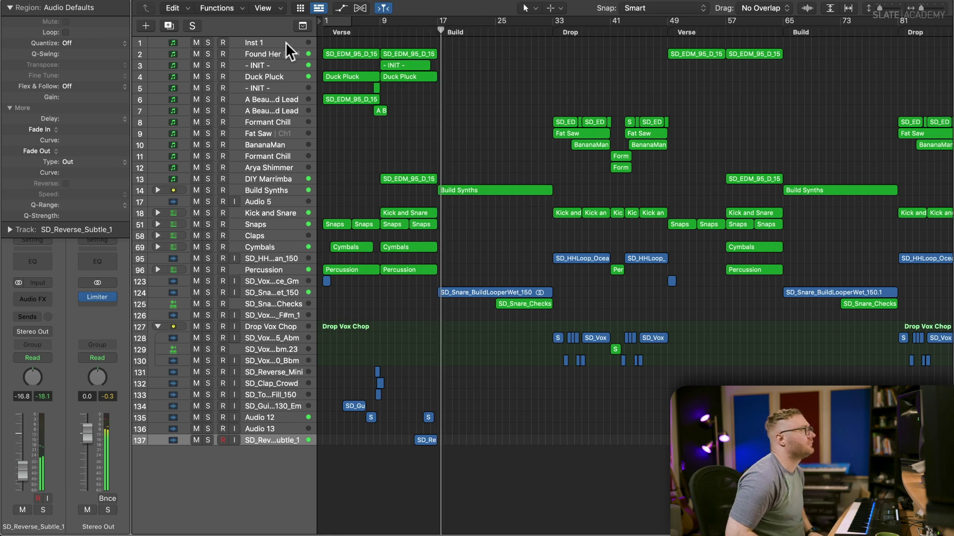
pyautogui.press('z')
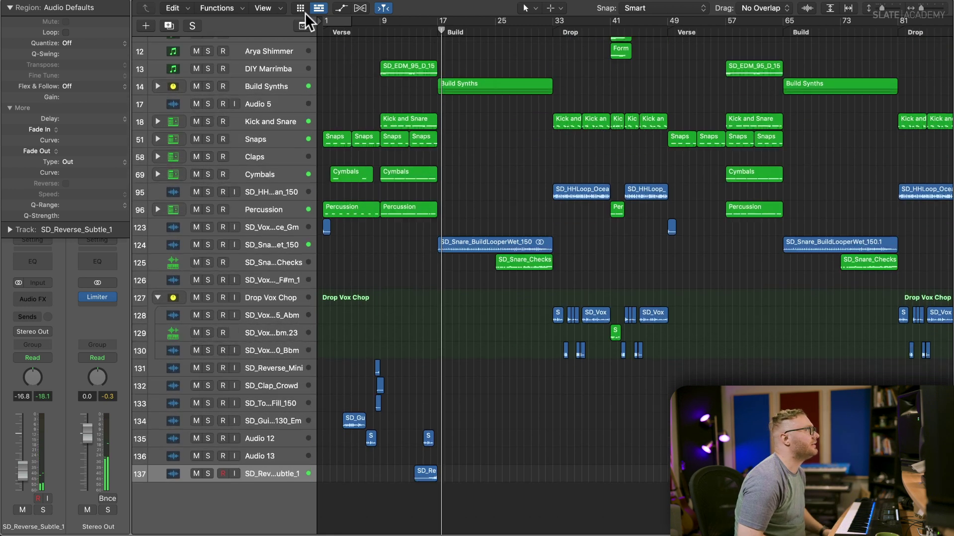
pyautogui.scroll(10, 400, 77)
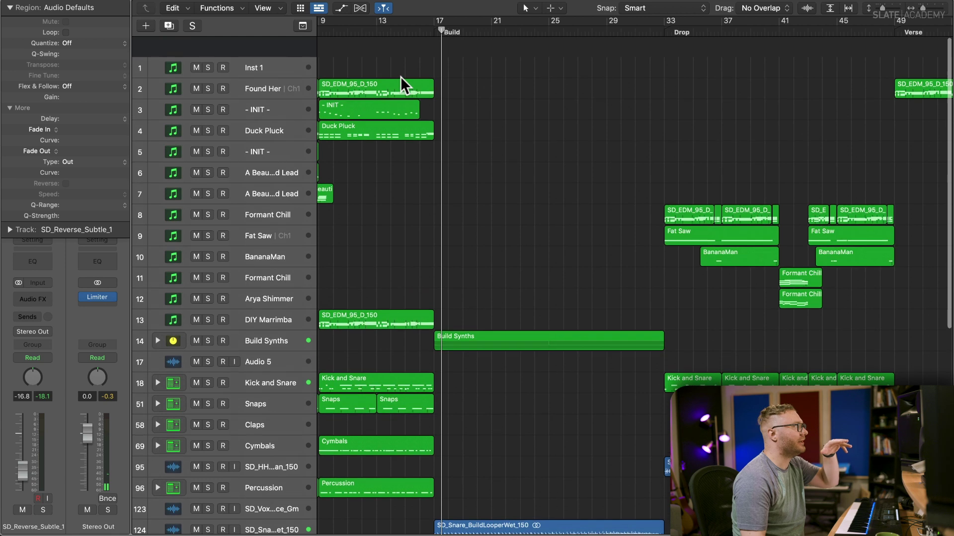
pyautogui.hscroll(-4, 400, 77)
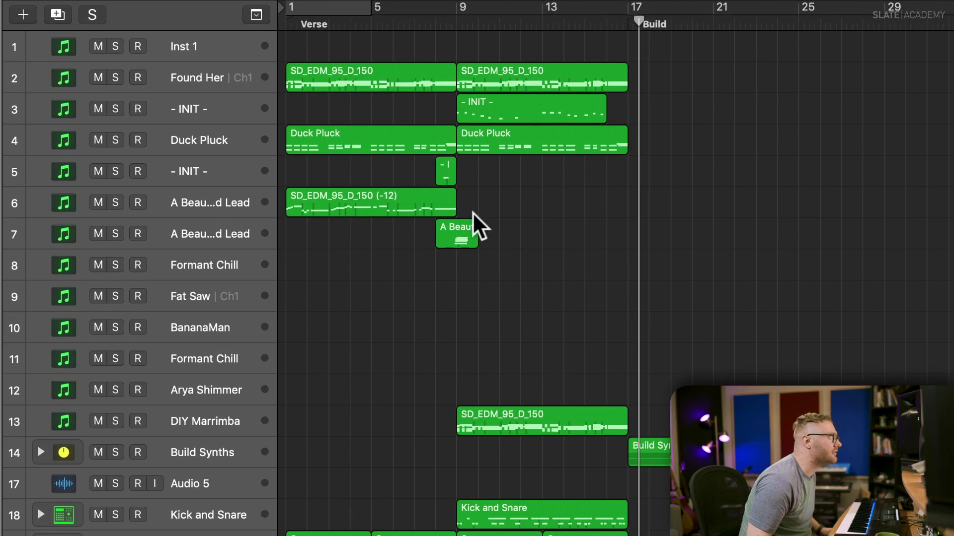
pyautogui.moveTo(475, 233); pyautogui.dragTo(561, 234)
pyautogui.click(437, 22)
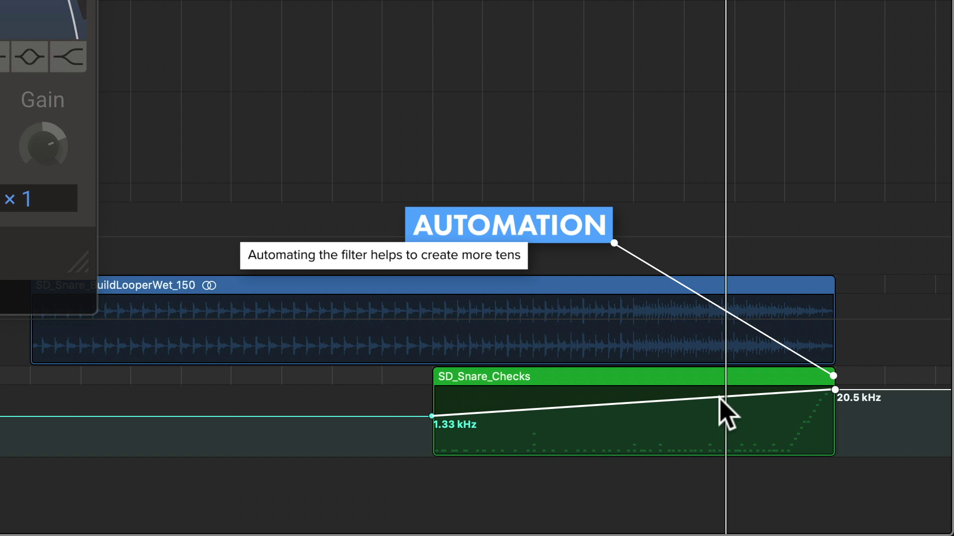
pyautogui.moveTo(720, 398); pyautogui.dragTo(724, 404)
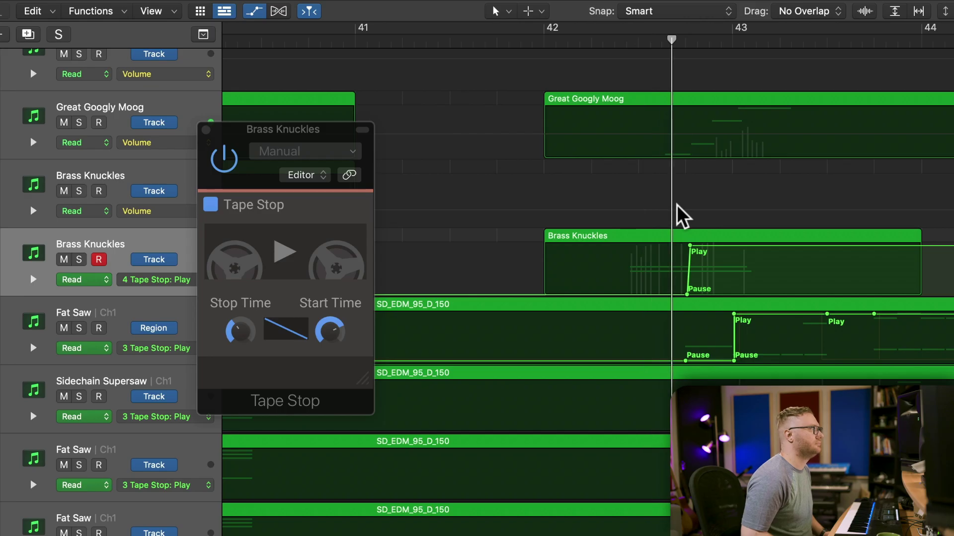